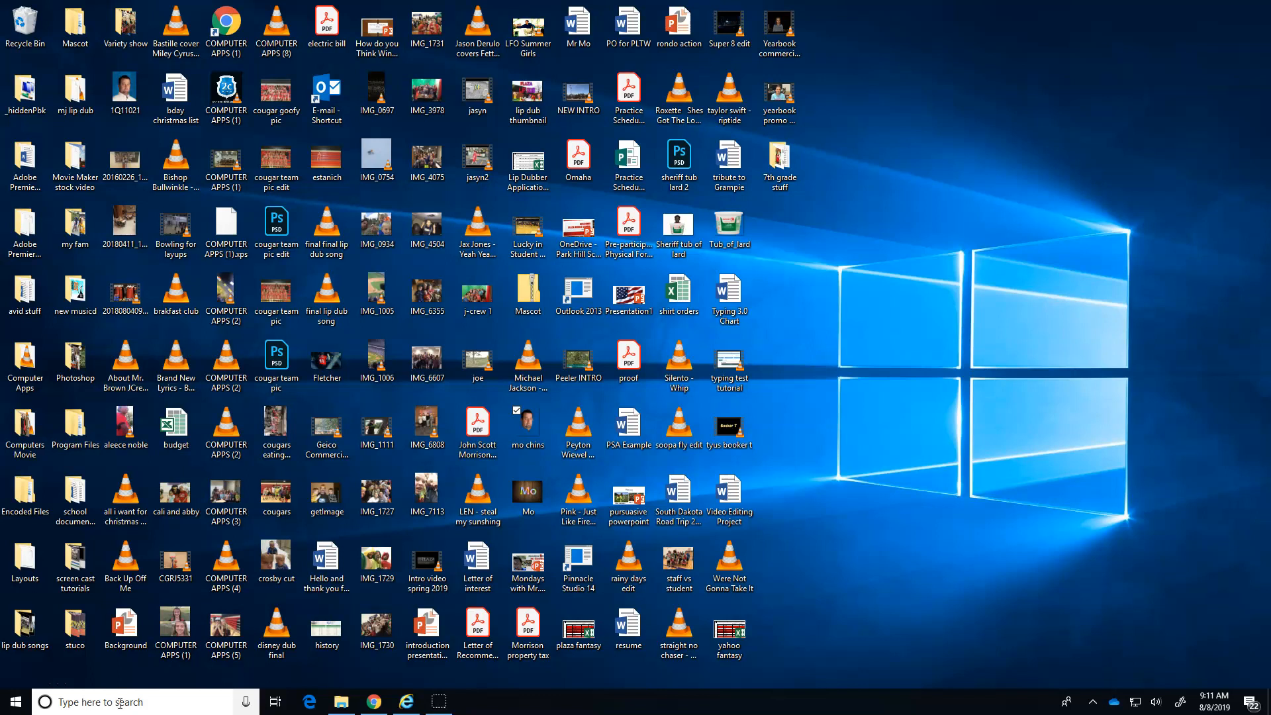
# Open Word from the desktop and create a new blank document.
pyautogui.click(120, 704)
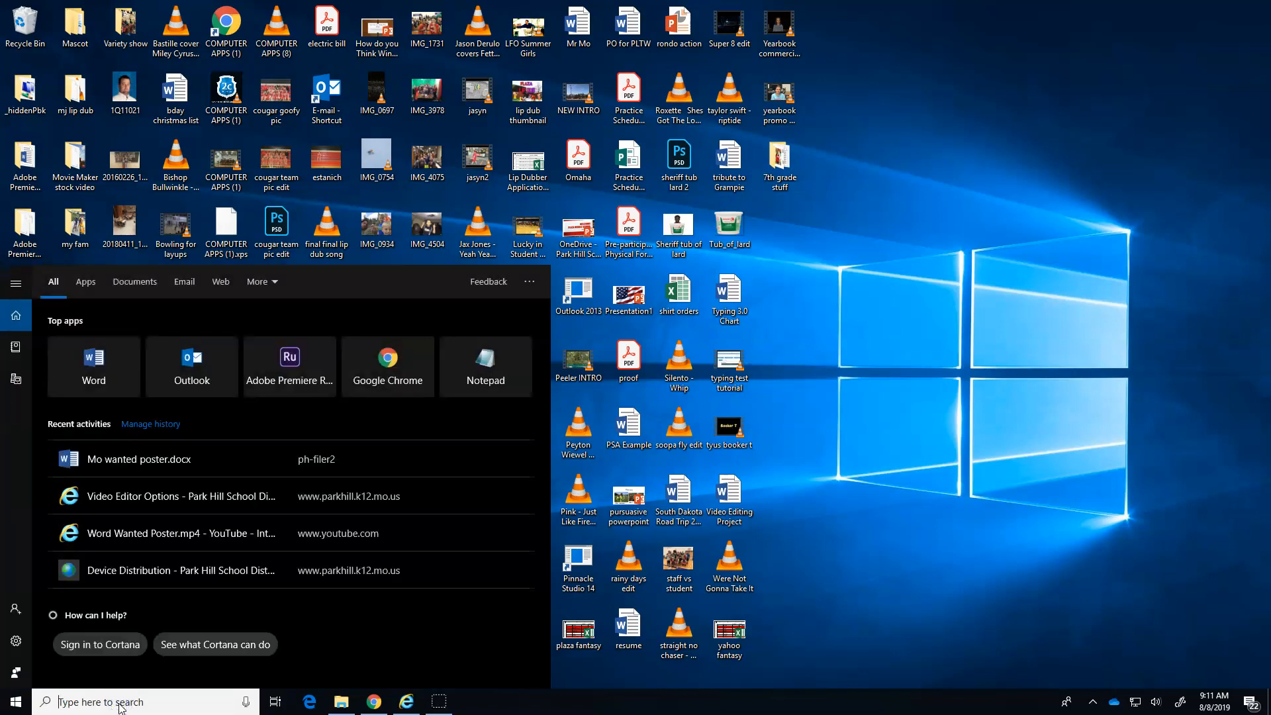
pyautogui.write('word')
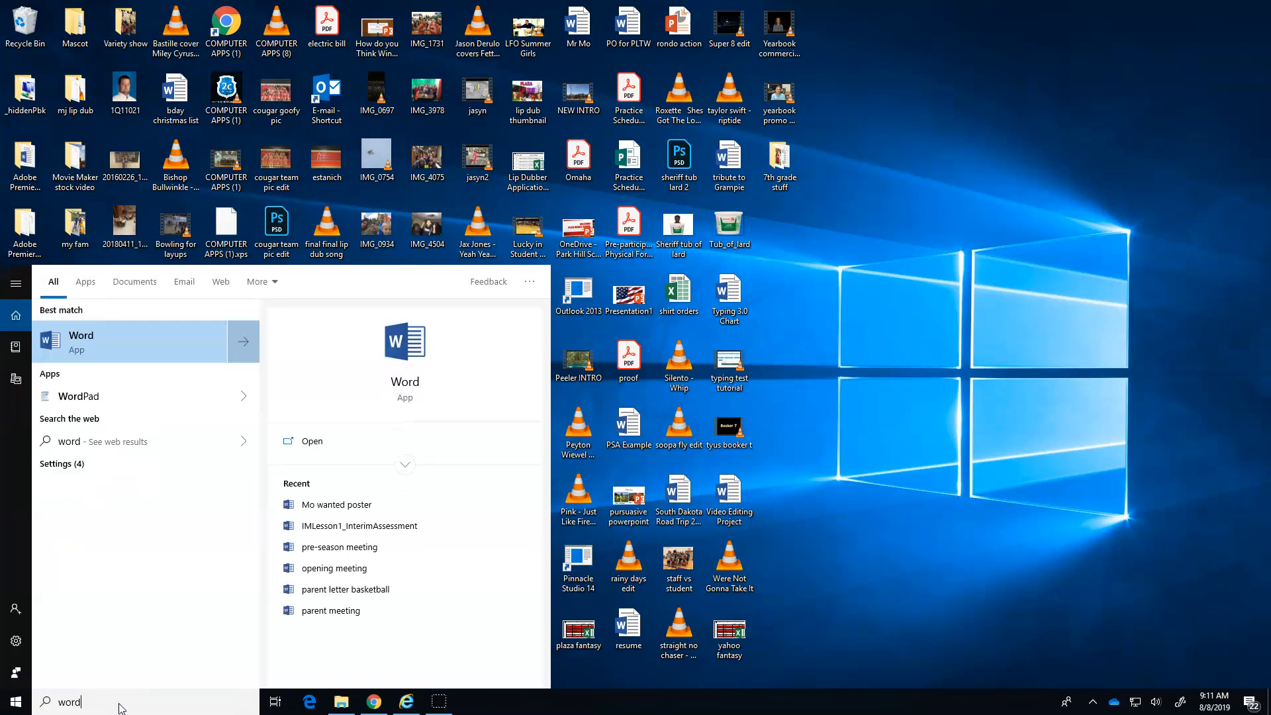
pyautogui.click(101, 350)
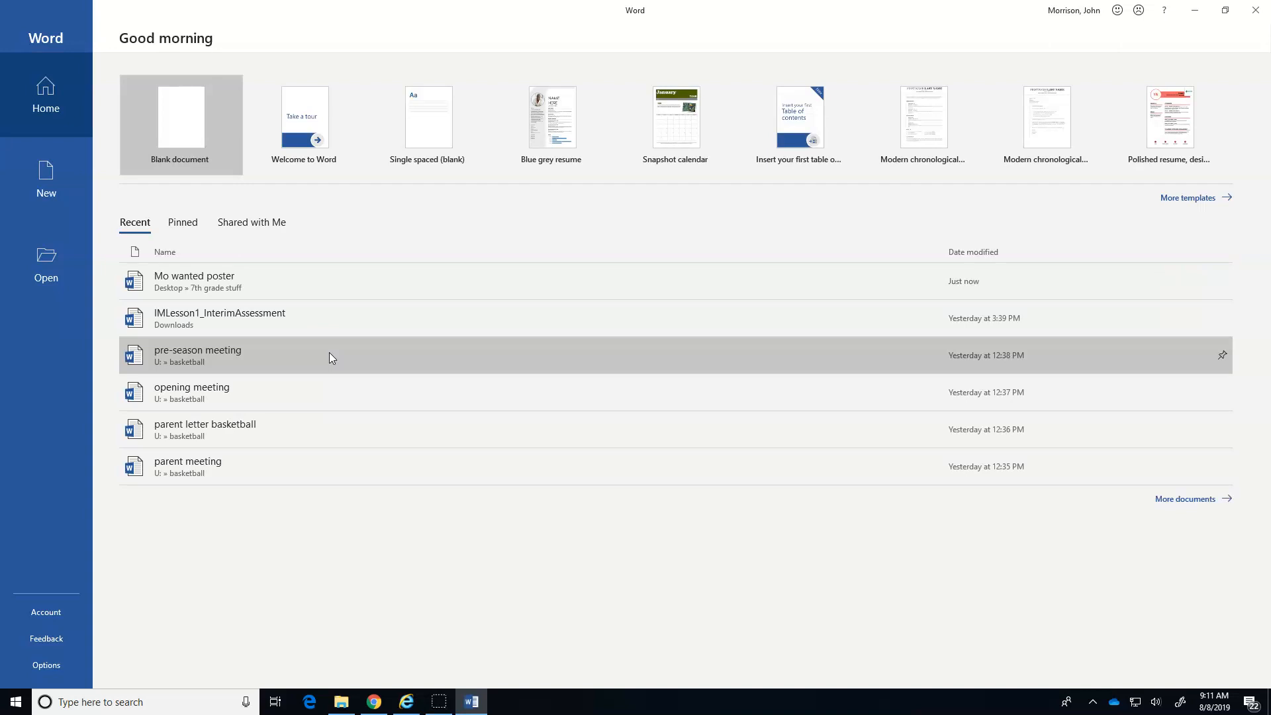
pyautogui.click(181, 126)
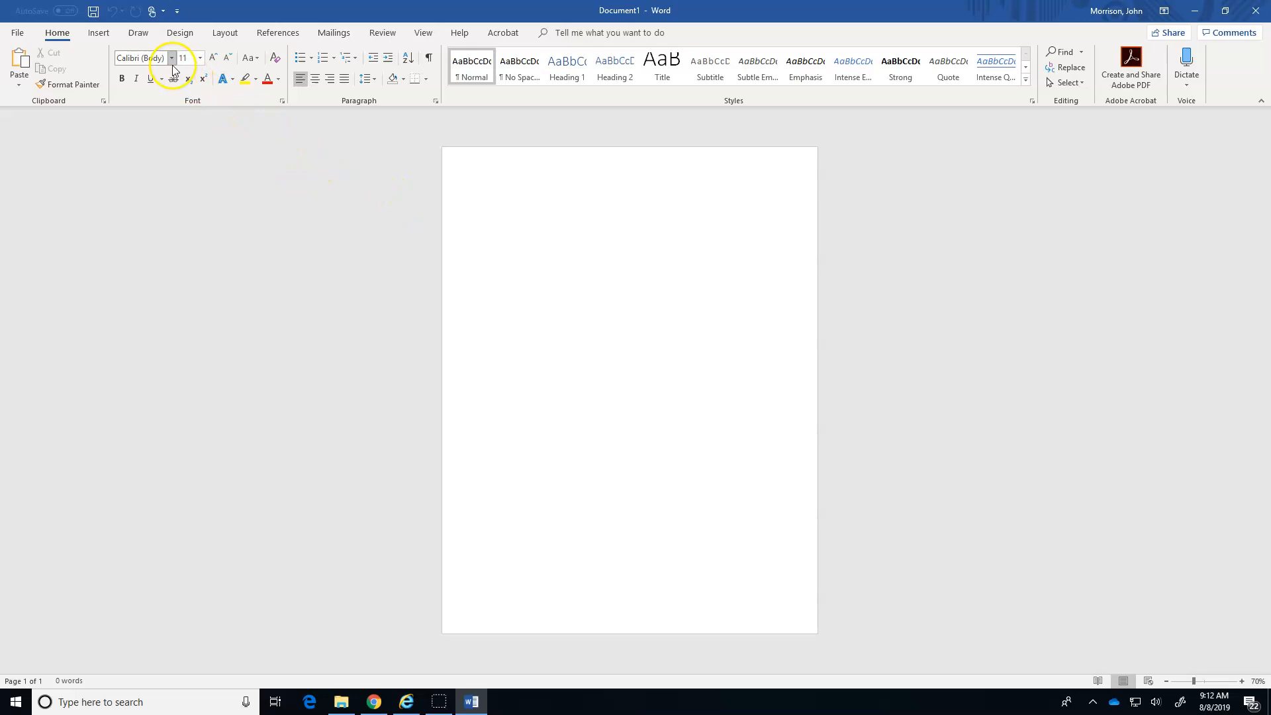
# Draw a closed, wavy Freeform: Scribble shape around the page edges, about 8.05" wide and 10.48" high.
pyautogui.click(141, 34)
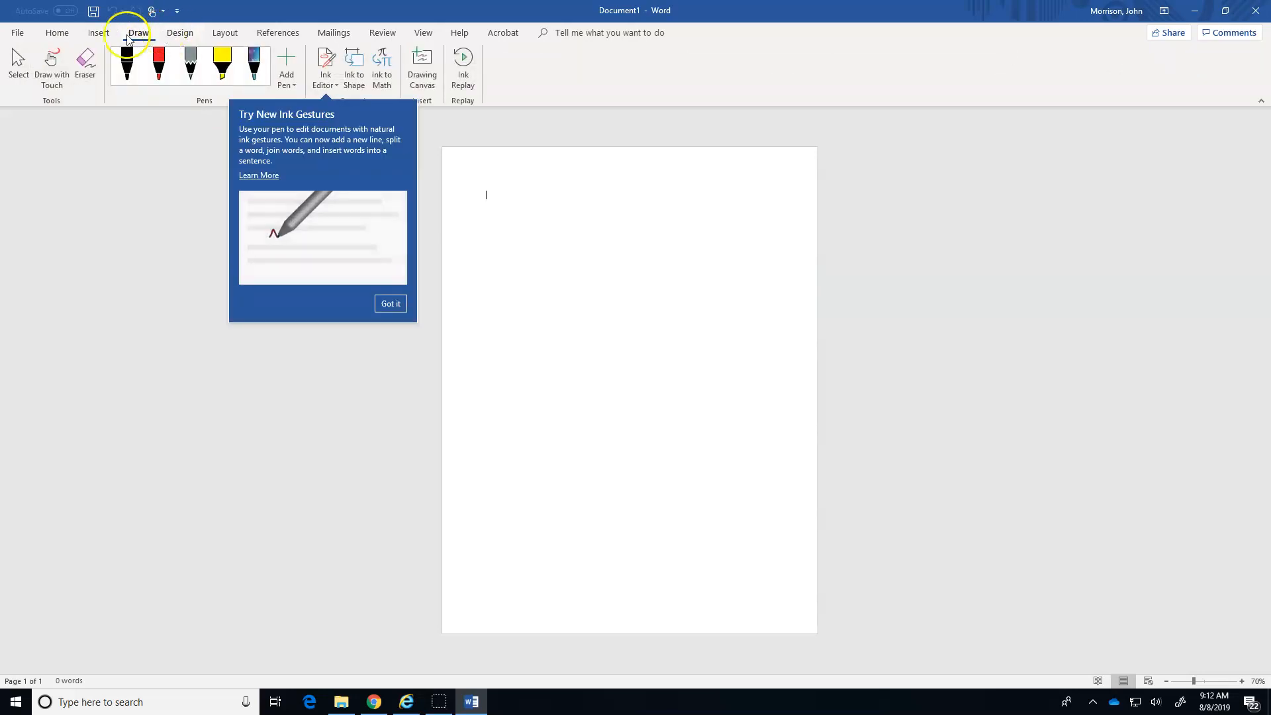
pyautogui.click(100, 36)
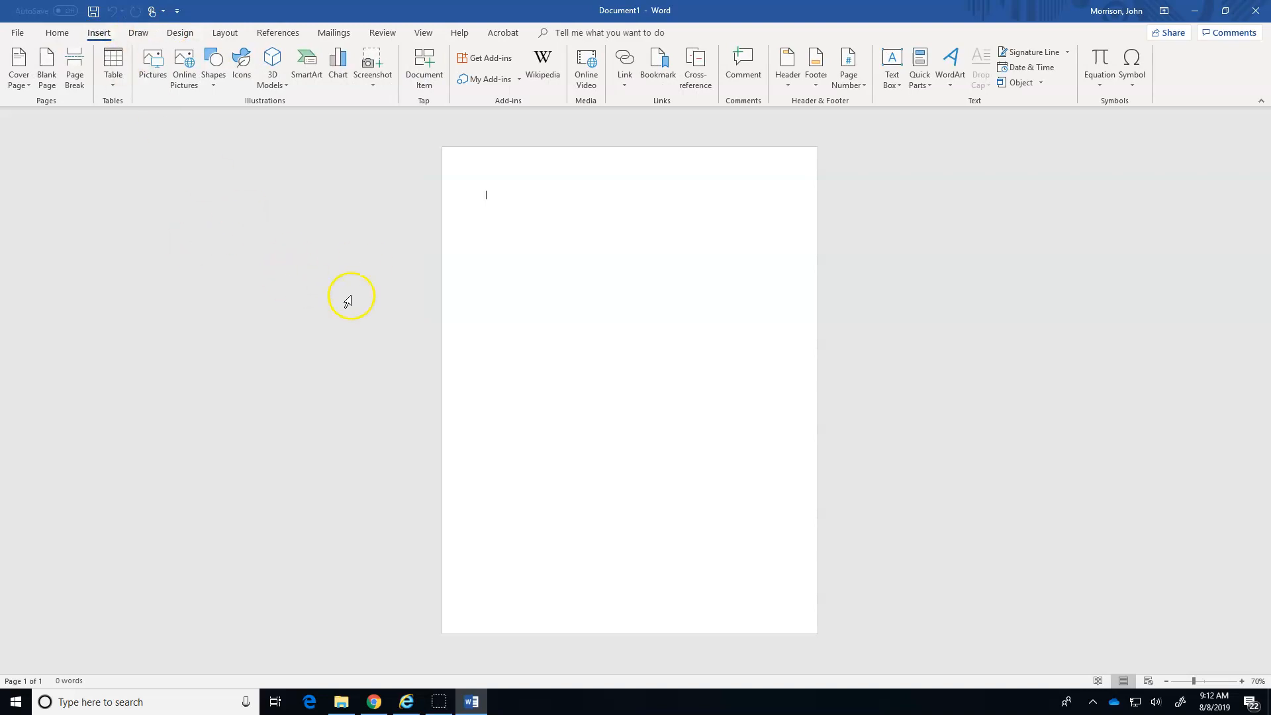
pyautogui.click(214, 86)
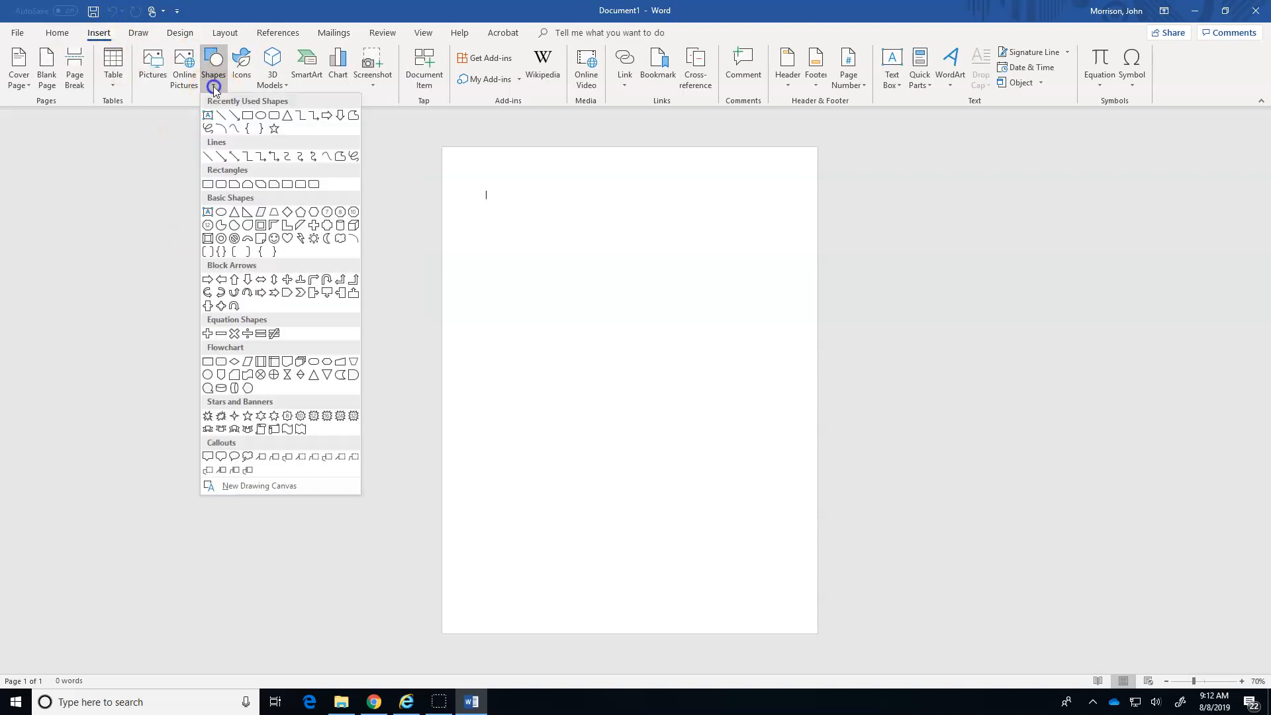
pyautogui.click(354, 156)
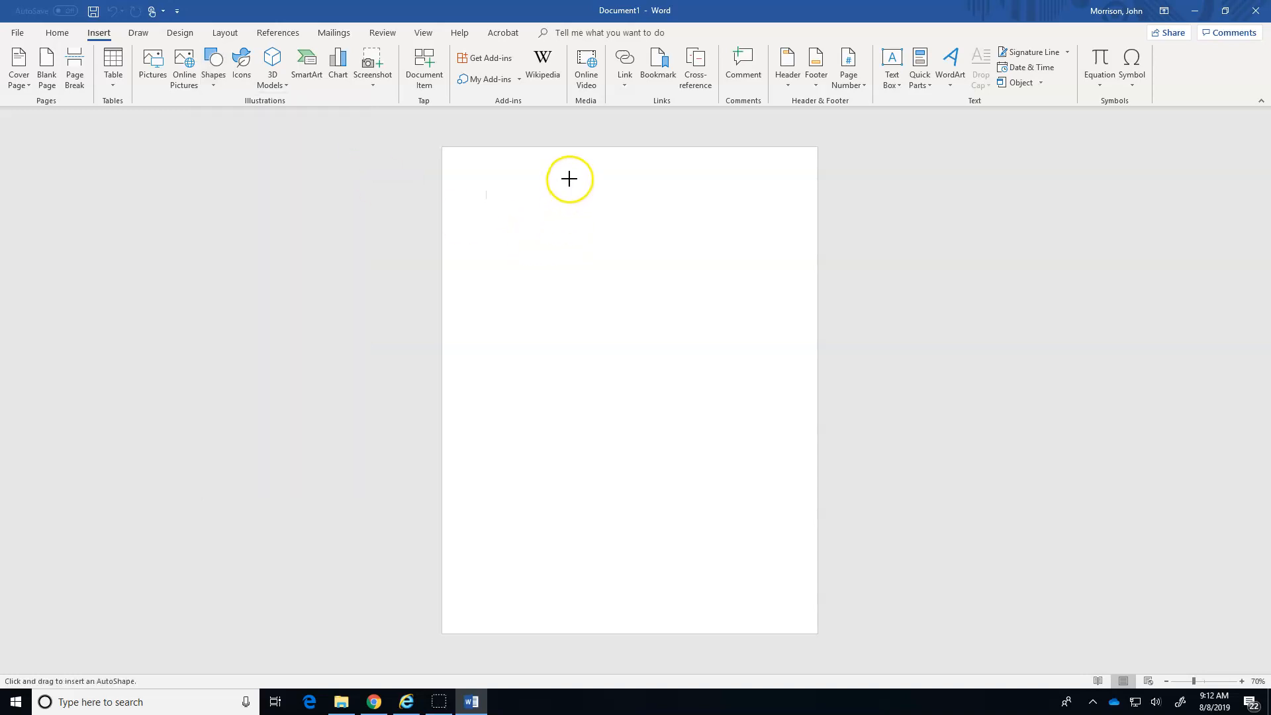
pyautogui.moveTo(570, 174)
pyautogui.mouseDown()
pyautogui.moveTo(633, 163)
pyautogui.moveTo(782, 179)
pyautogui.moveTo(794, 620)
pyautogui.moveTo(615, 594)
pyautogui.moveTo(519, 610)
pyautogui.moveTo(460, 593)
pyautogui.moveTo(465, 448)
pyautogui.moveTo(482, 399)
pyautogui.moveTo(468, 368)
pyautogui.moveTo(484, 309)
pyautogui.moveTo(483, 172)
pyautogui.moveTo(568, 175)
pyautogui.mouseUp()
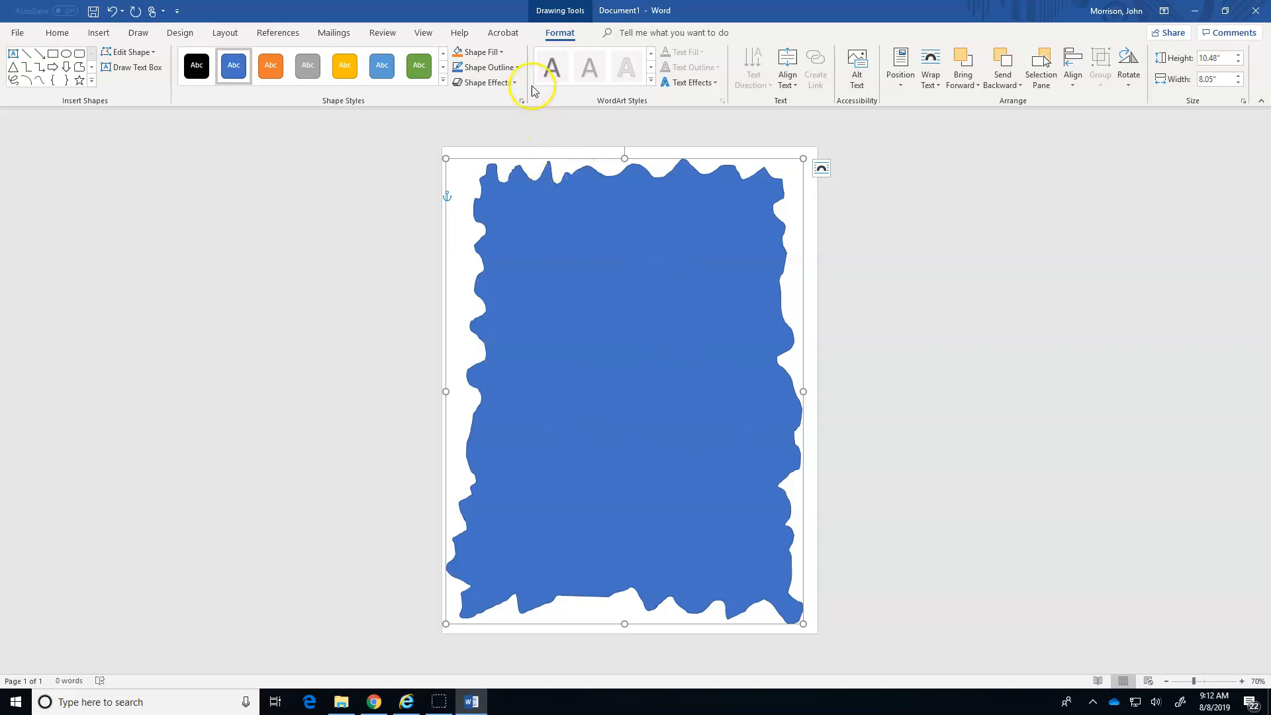
# Remove the fill from the scribbled shape and make its outline black.
pyautogui.click(502, 53)
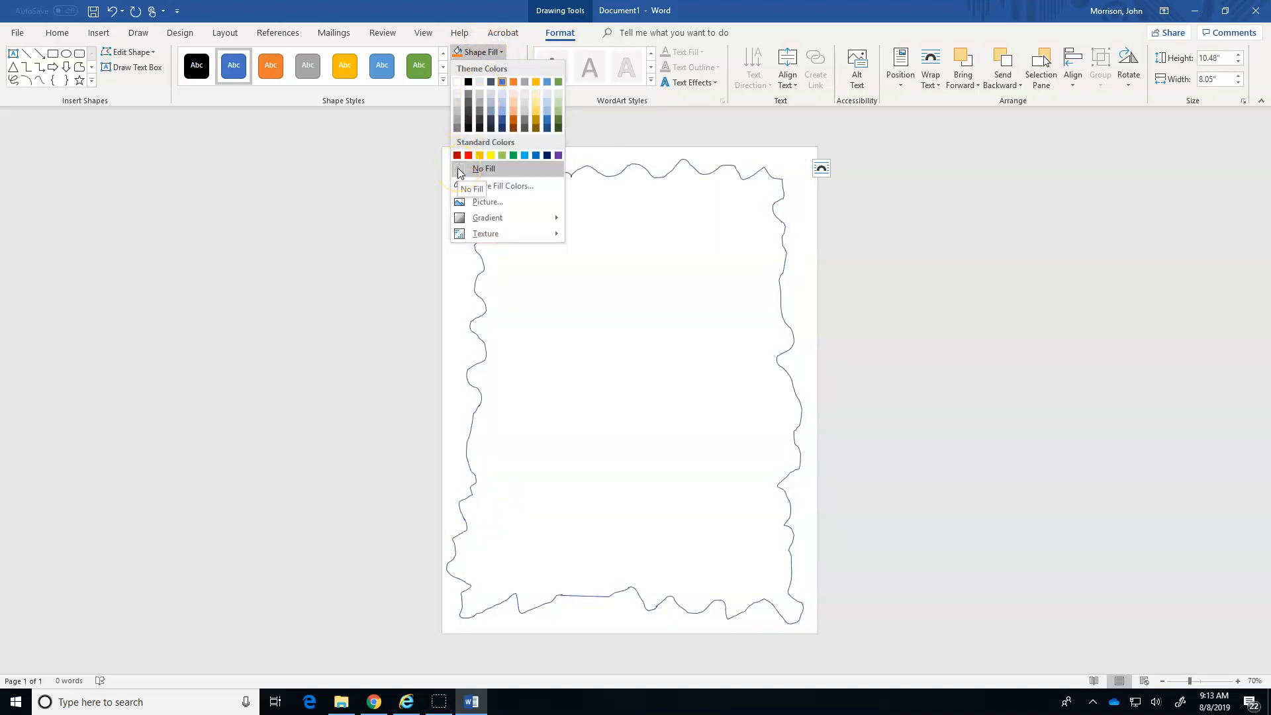
pyautogui.click(458, 168)
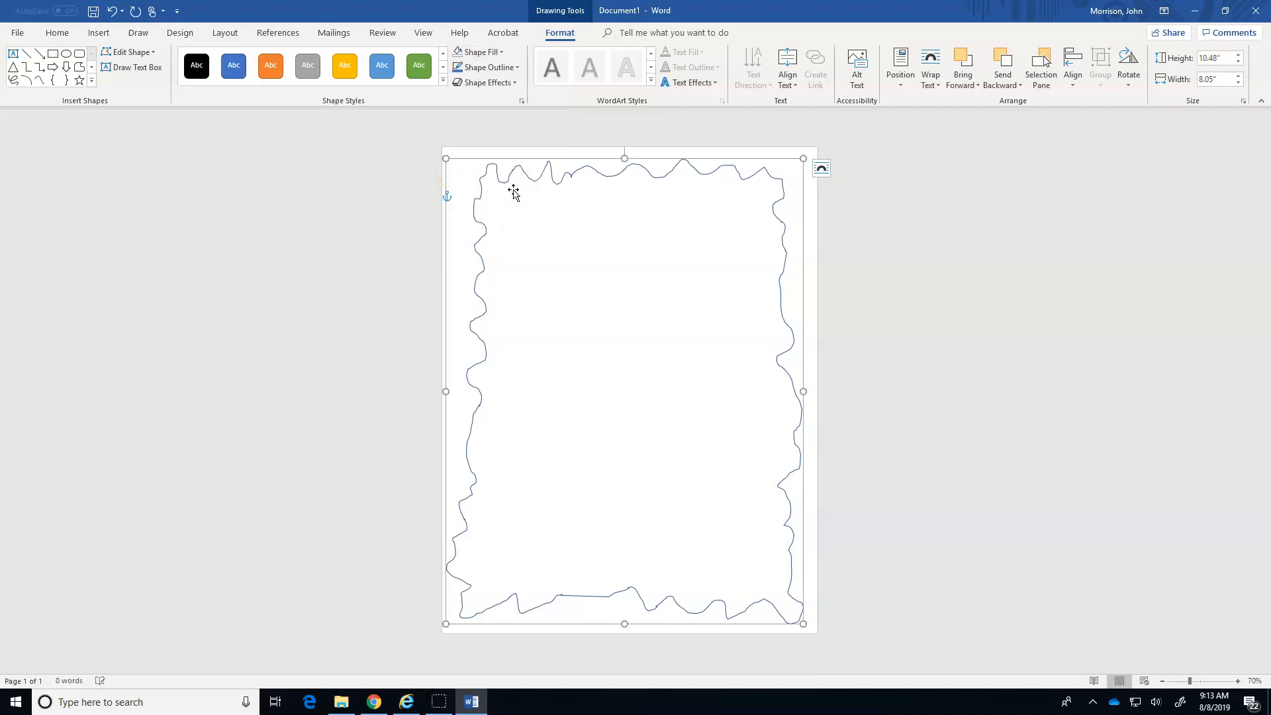
pyautogui.click(519, 66)
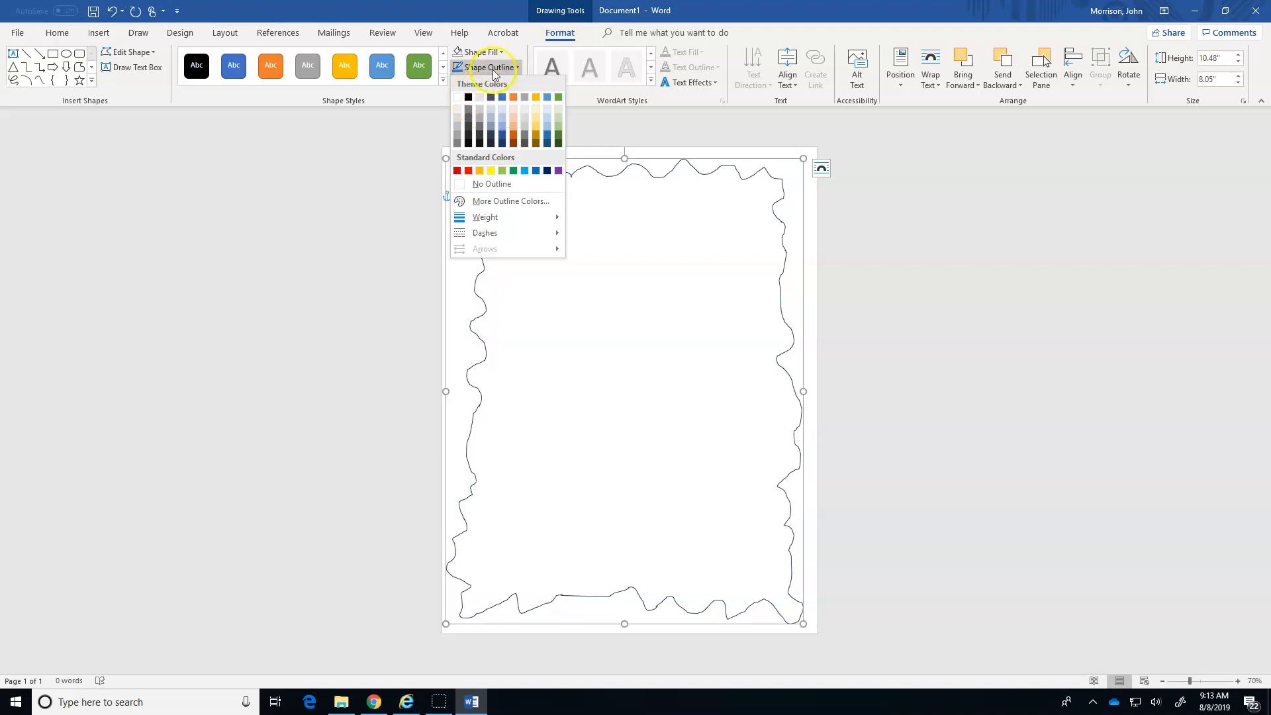
pyautogui.click(468, 98)
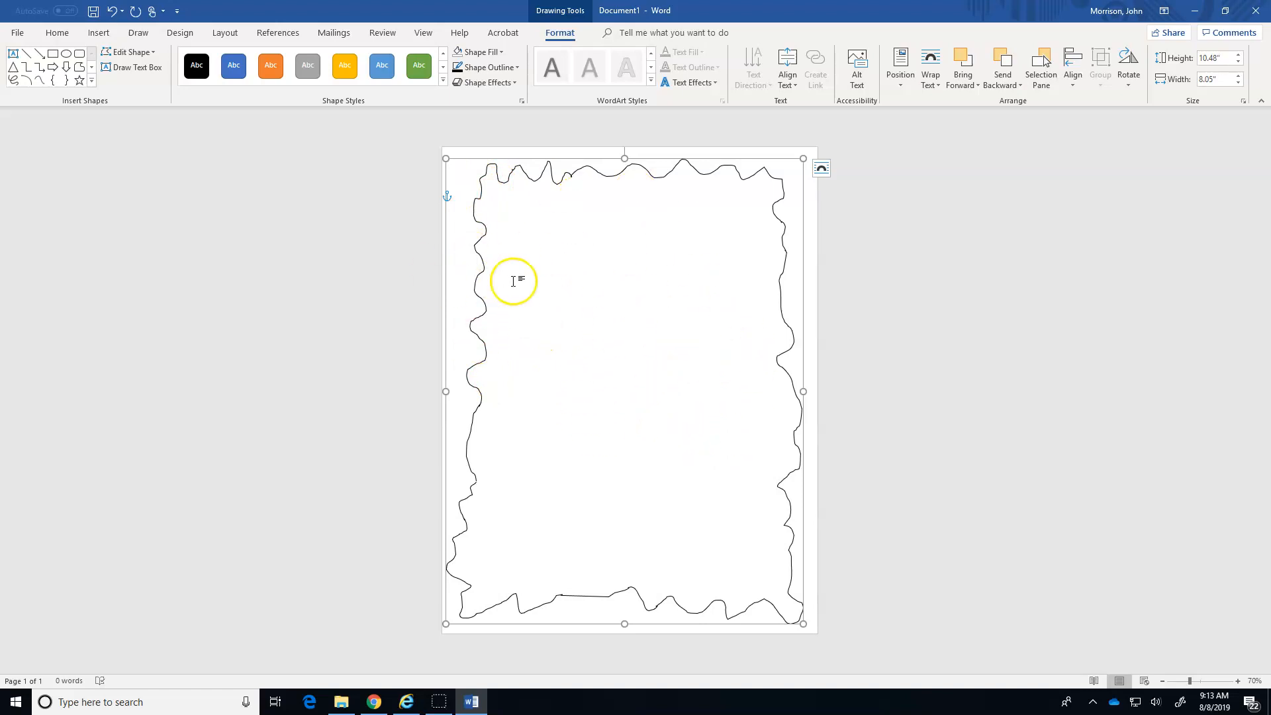
# Fill the scribbled shape with the Stationery texture.
pyautogui.click(512, 82)
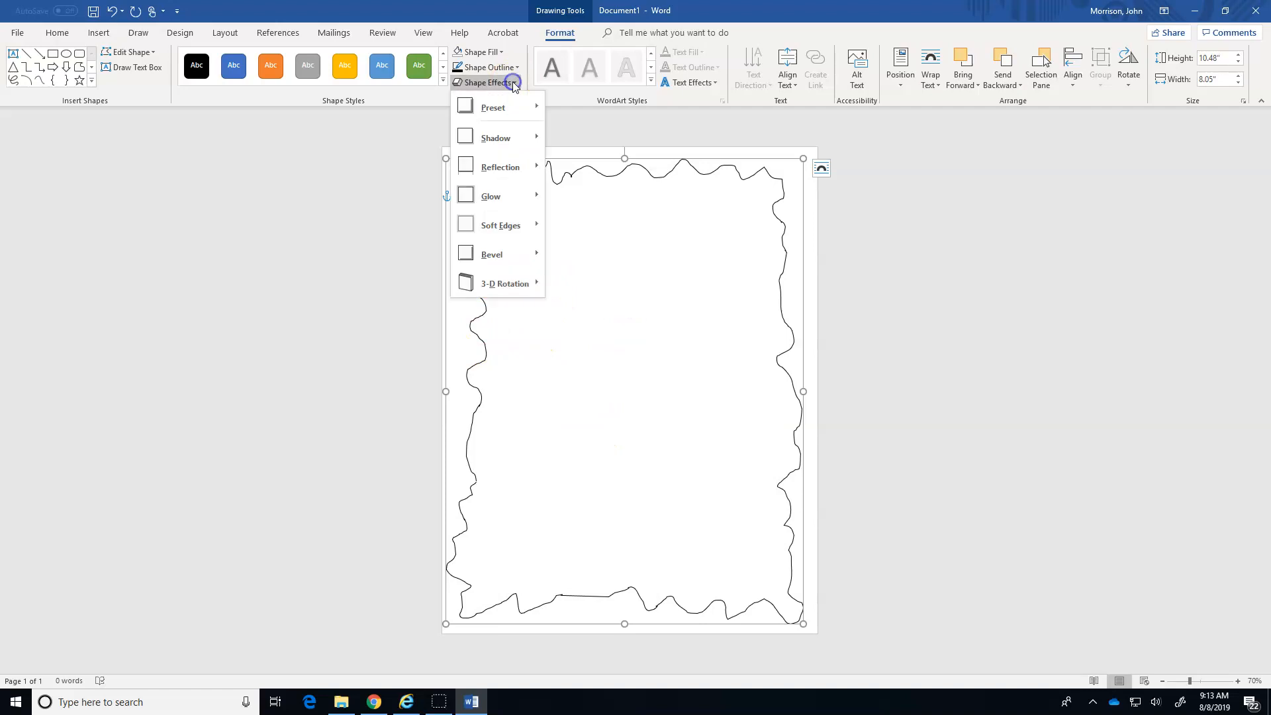
pyautogui.click(512, 82)
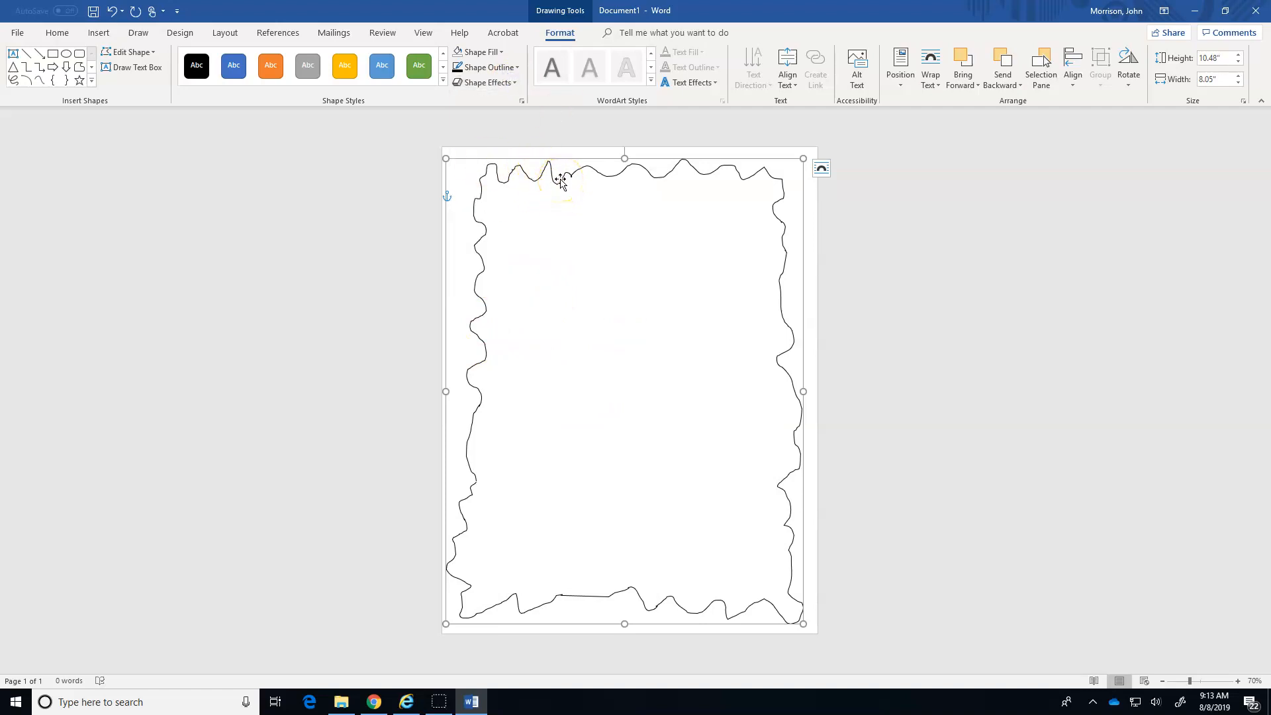
pyautogui.click(500, 53)
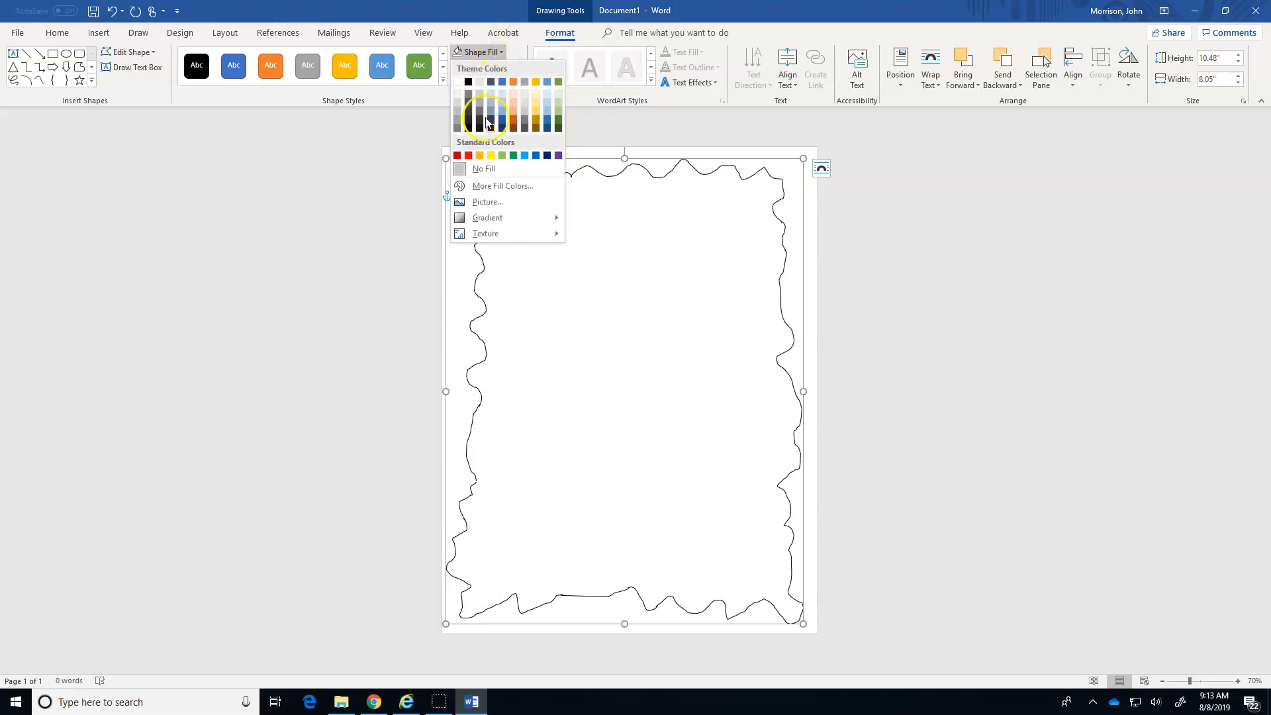
pyautogui.moveTo(498, 235)
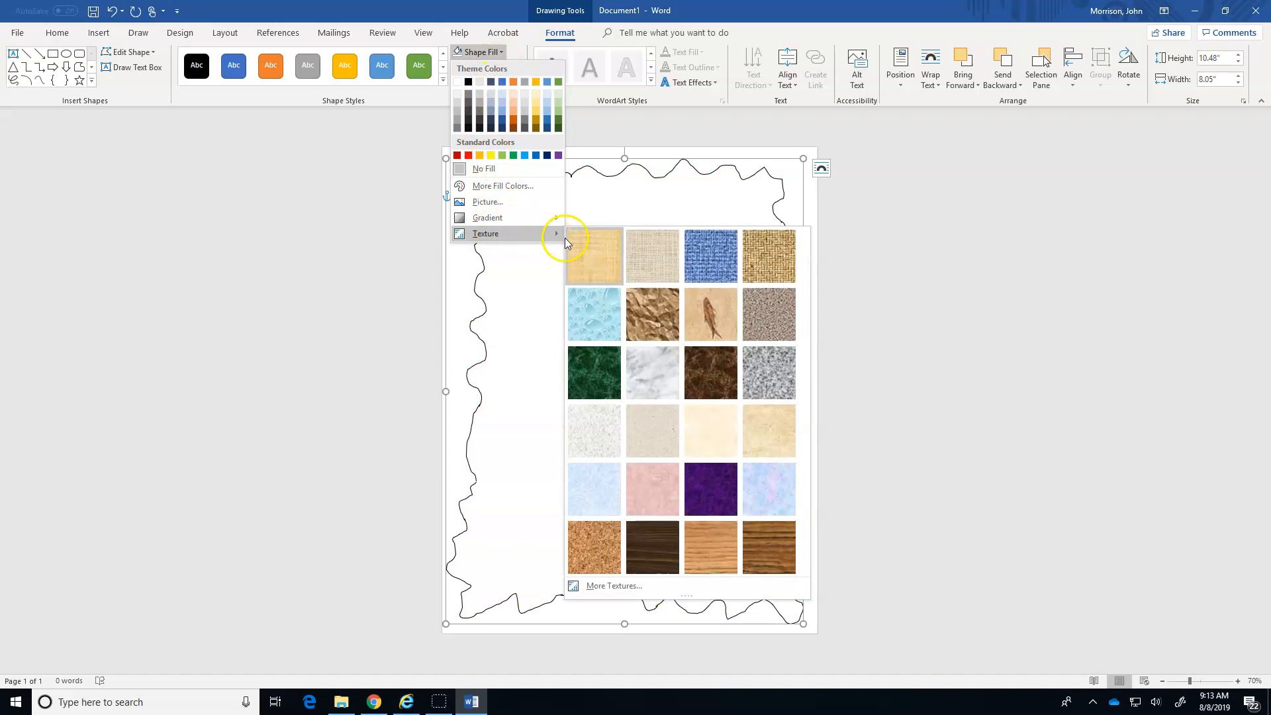
pyautogui.click(762, 435)
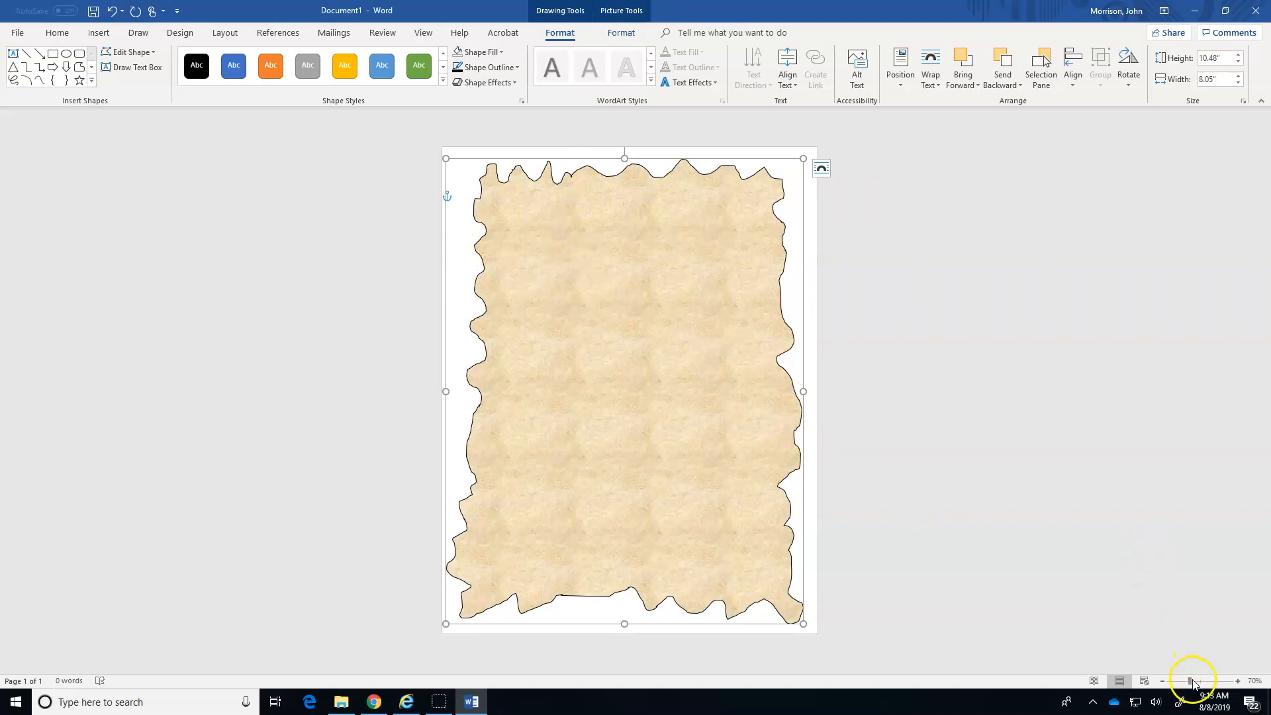
pyautogui.moveTo(1192, 683); pyautogui.dragTo(1199, 684)
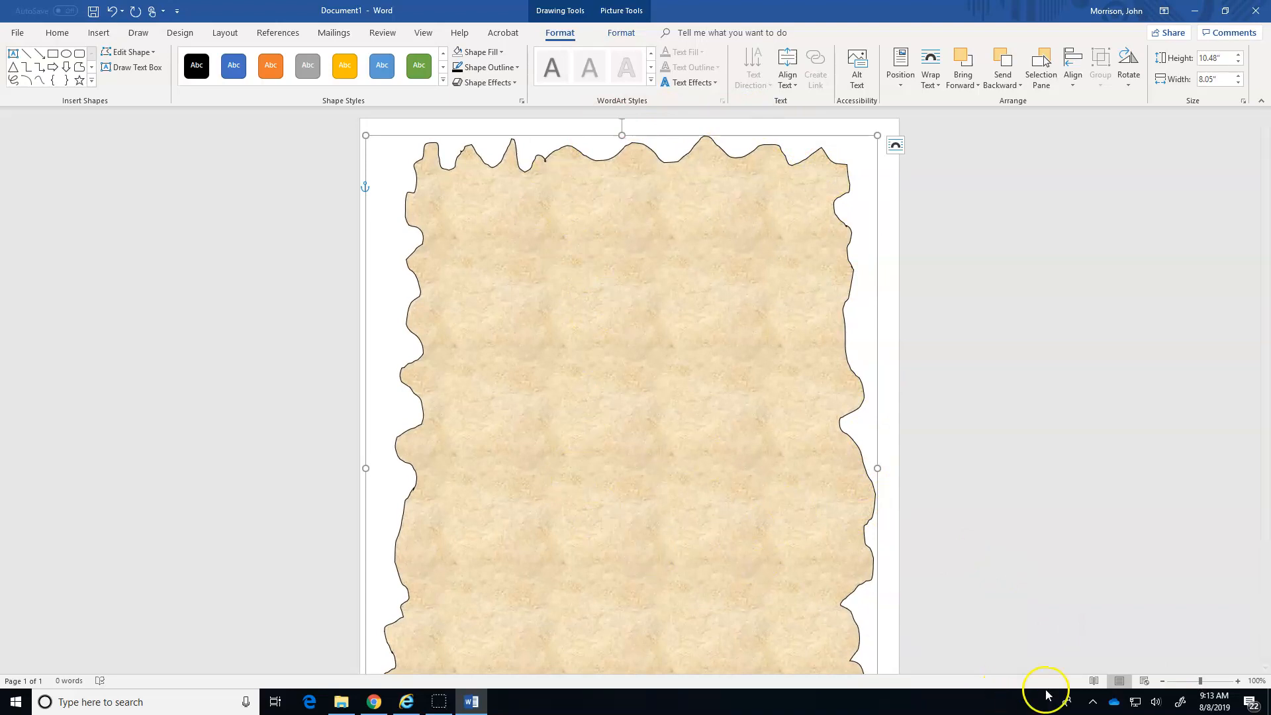
pyautogui.moveTo(1201, 683); pyautogui.dragTo(1192, 683)
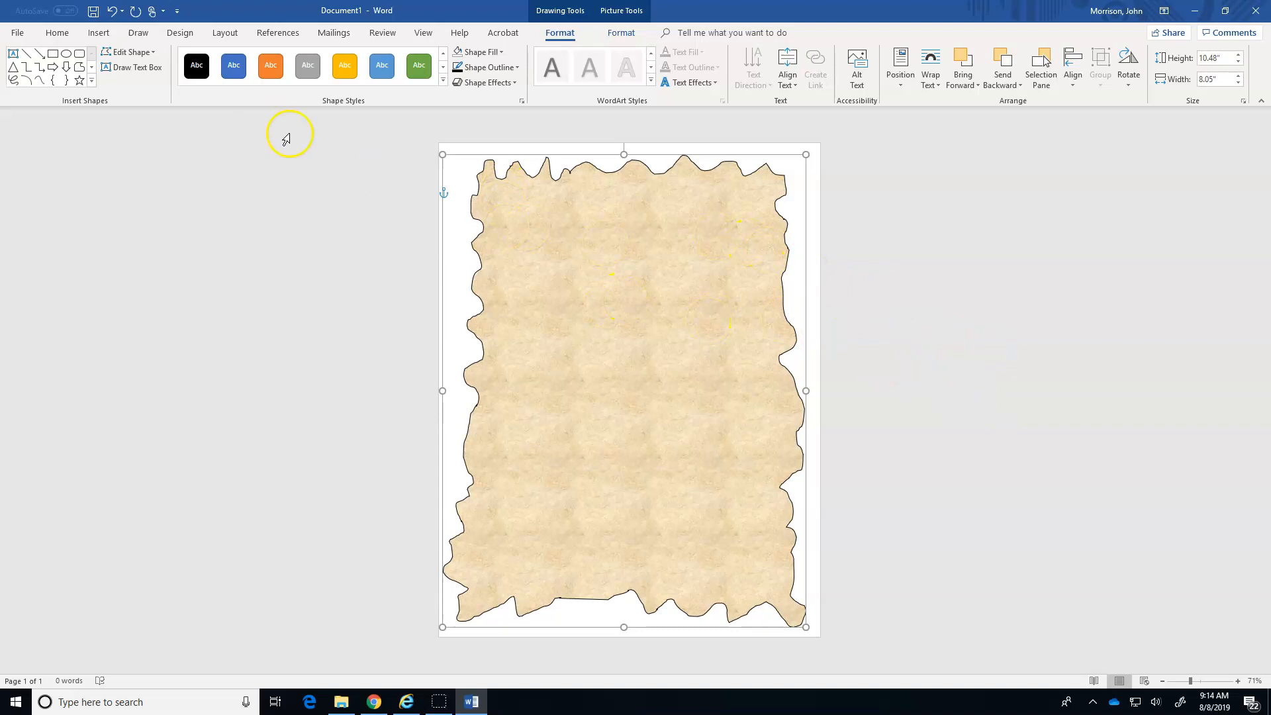
# Draw a text box about 6.29" wide and 1.77" high across the upper part of the textured shape.
pyautogui.click(100, 34)
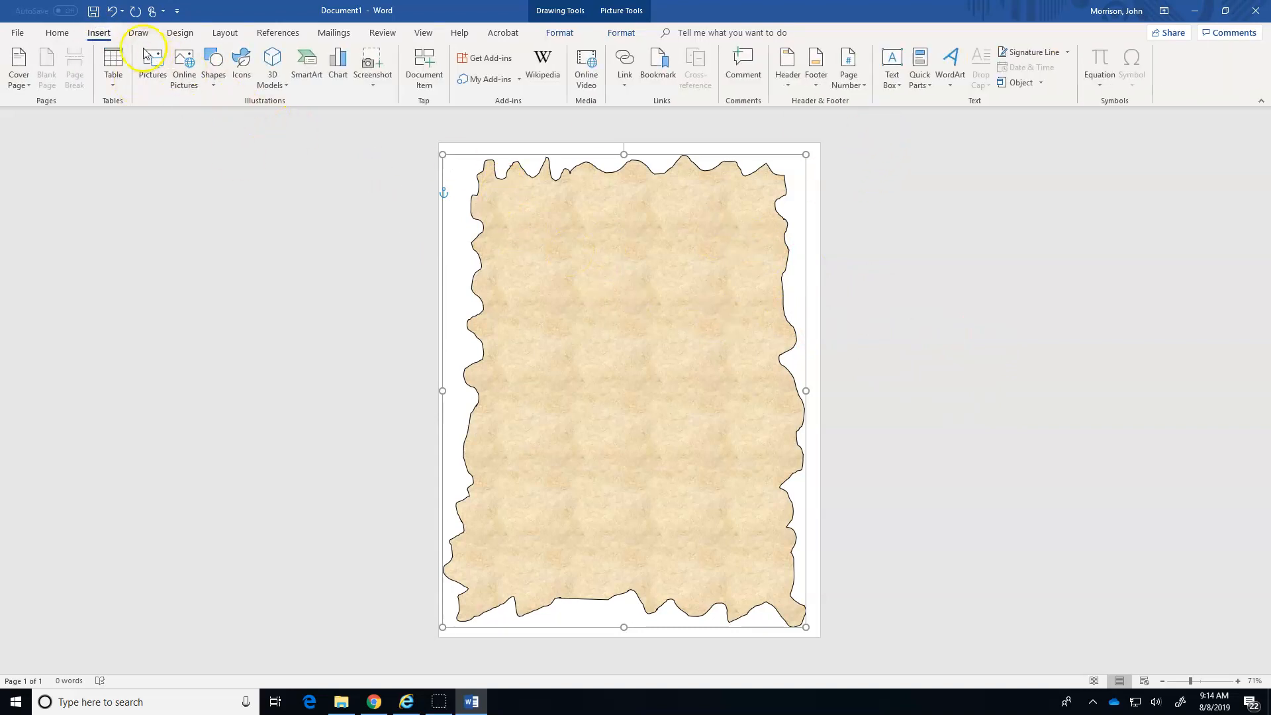
pyautogui.click(898, 89)
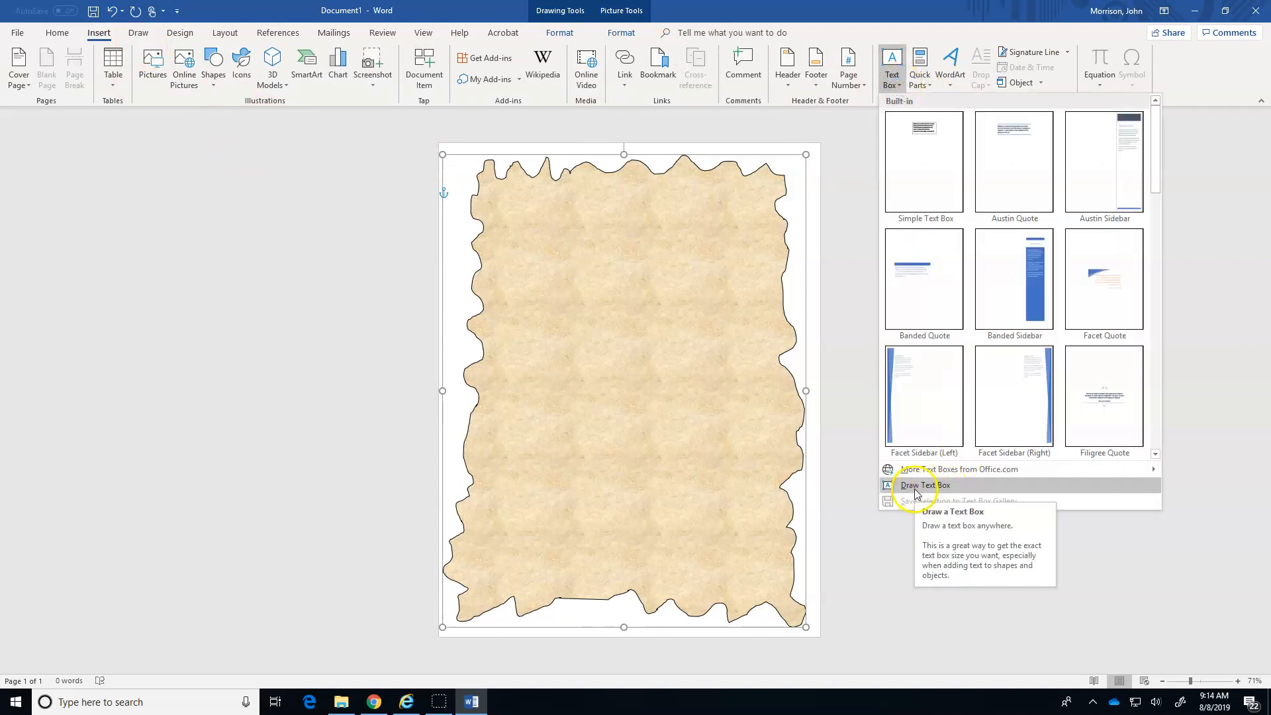
pyautogui.click(918, 489)
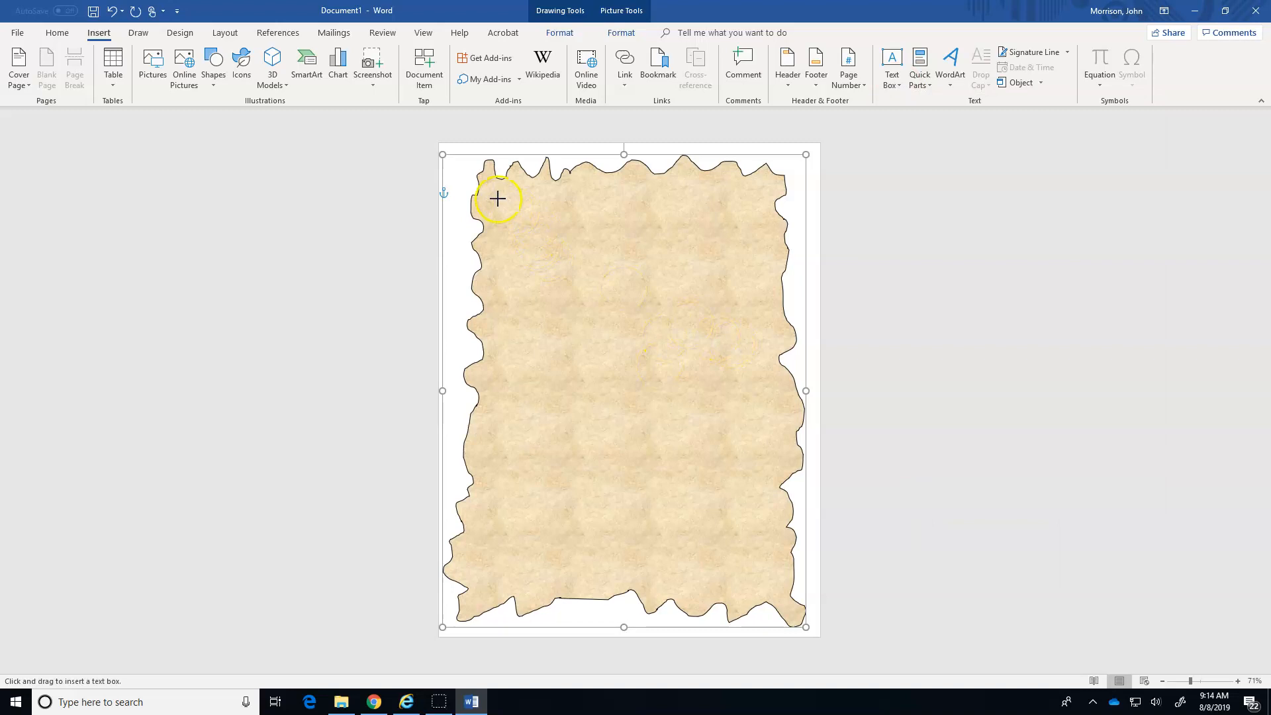
pyautogui.moveTo(493, 186); pyautogui.dragTo(777, 265)
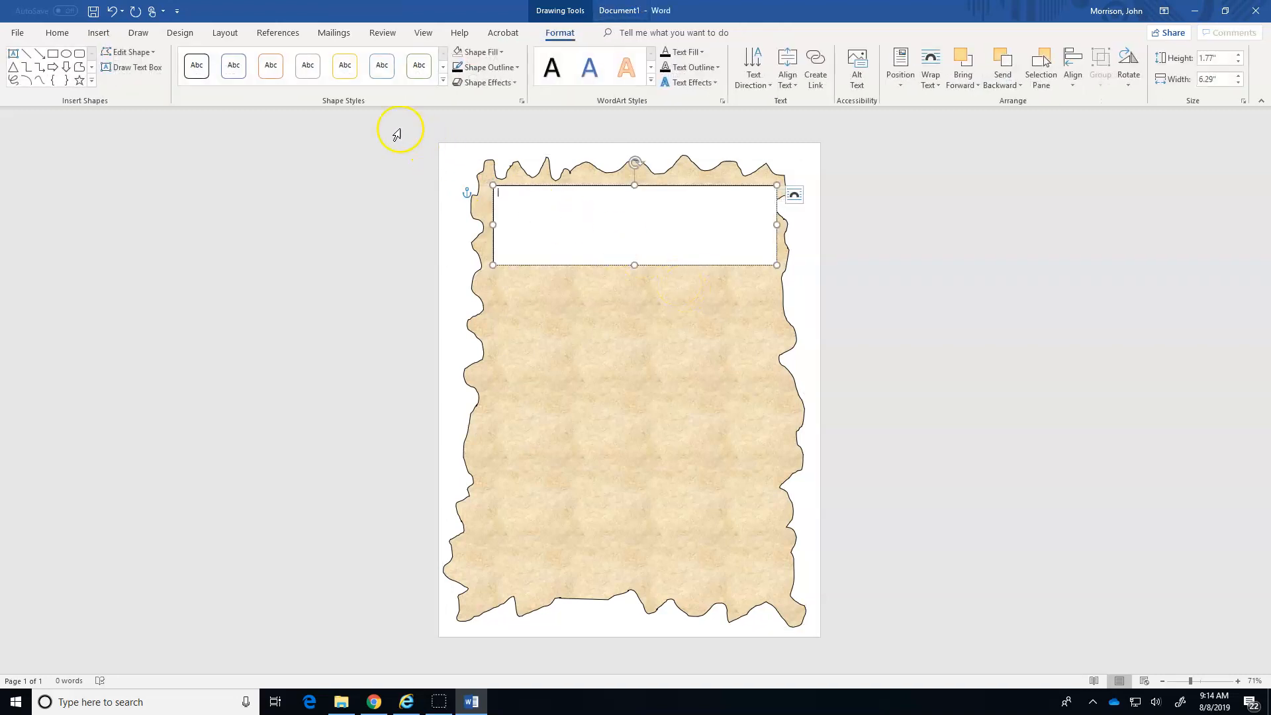
# Set the text box font to Algerian and enter the heading WANTED.
pyautogui.click(58, 34)
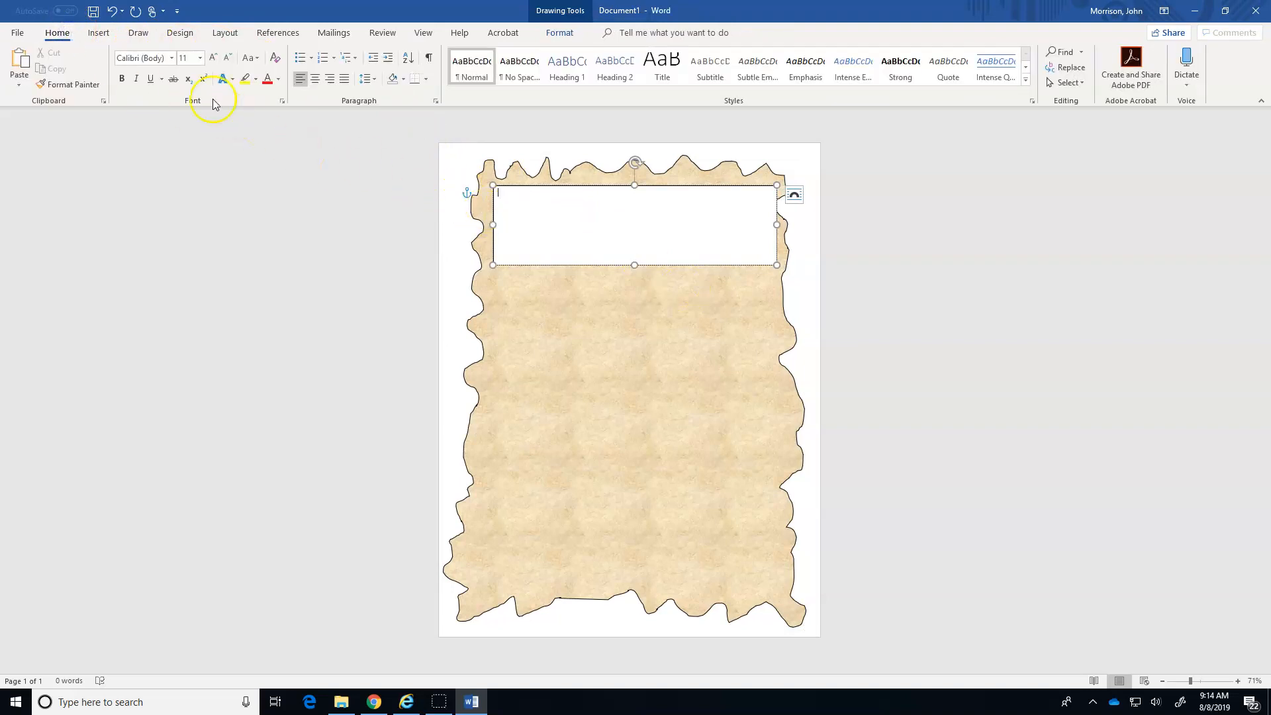
pyautogui.click(172, 57)
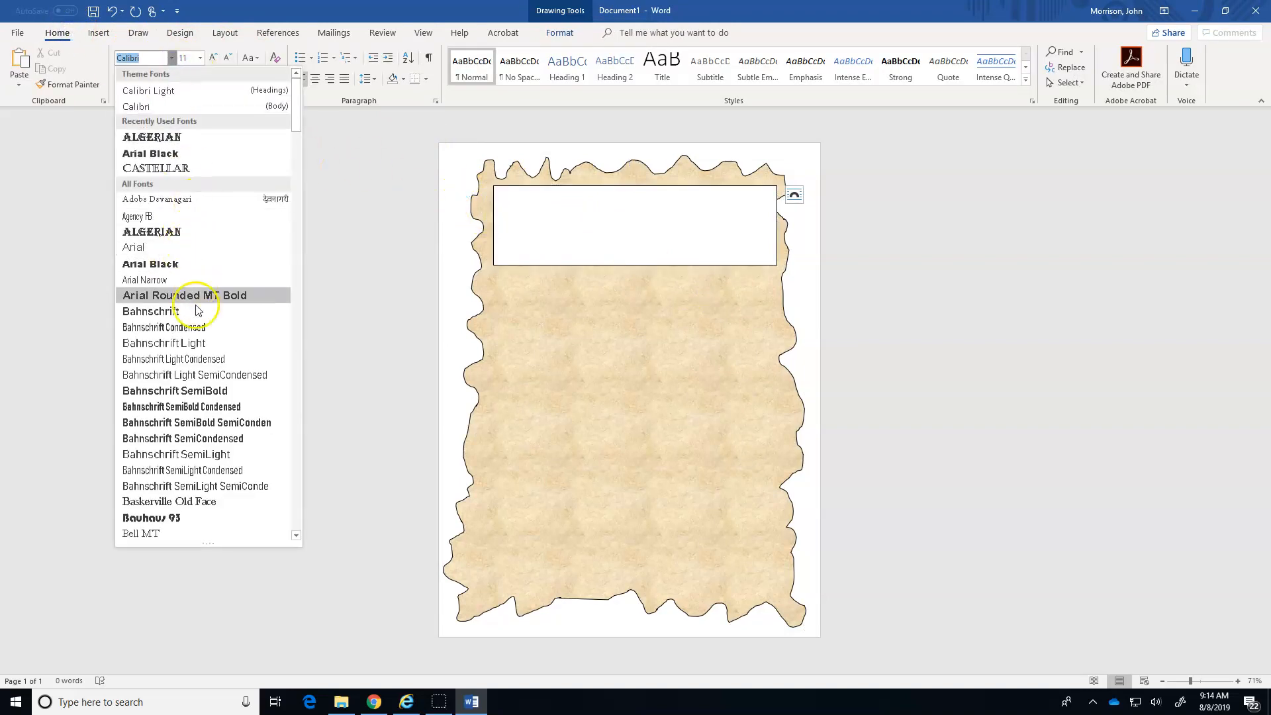
pyautogui.scroll(-6, 202, 390)
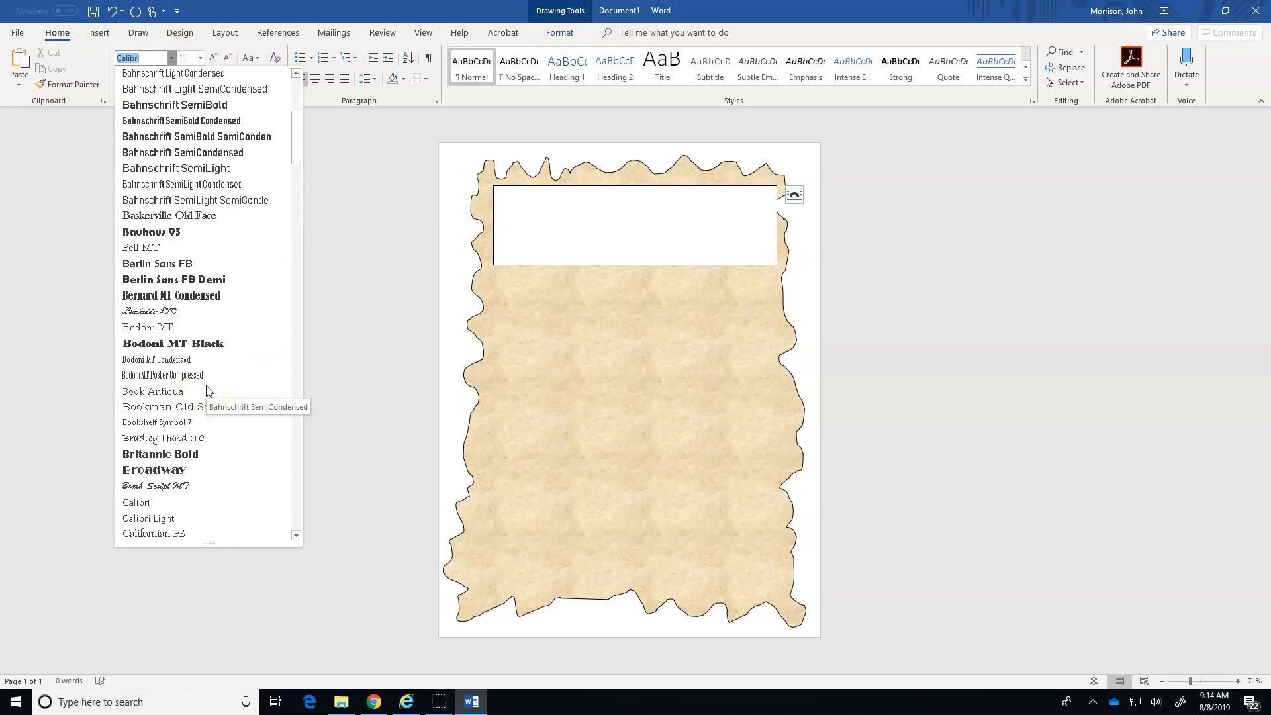
pyautogui.scroll(-1, 207, 391)
pyautogui.scroll(7, 204, 376)
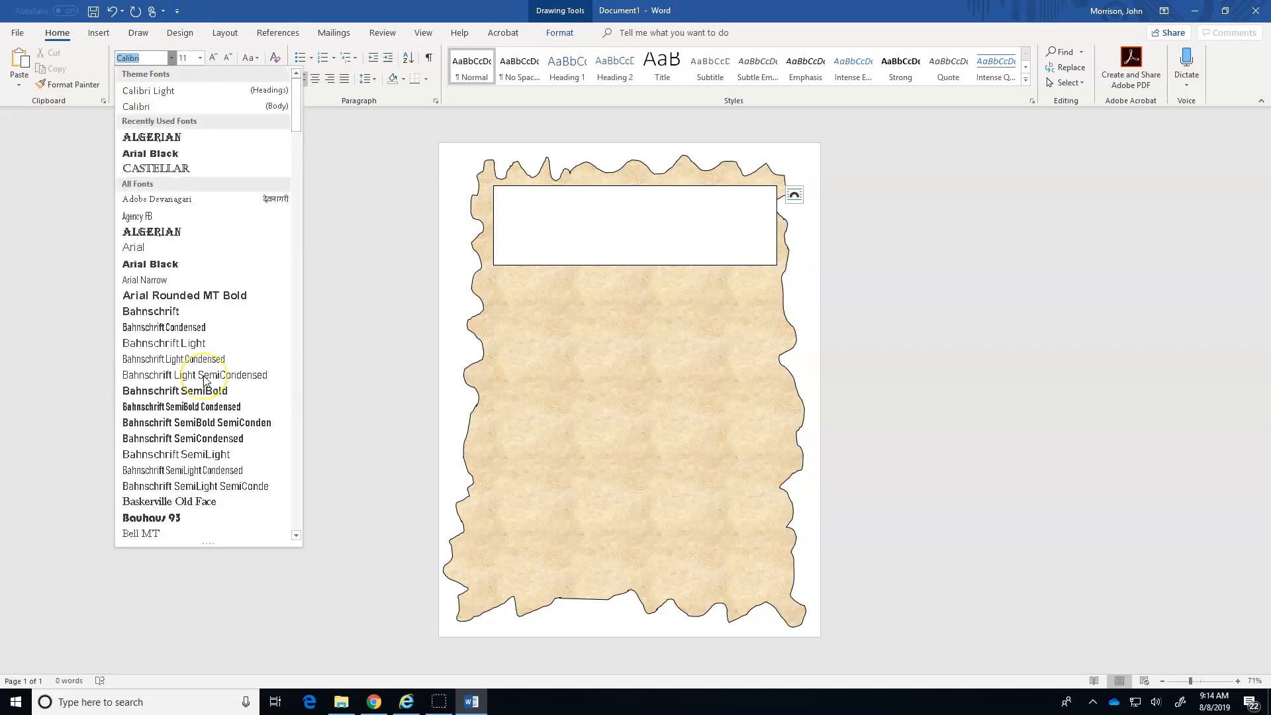
pyautogui.click(167, 141)
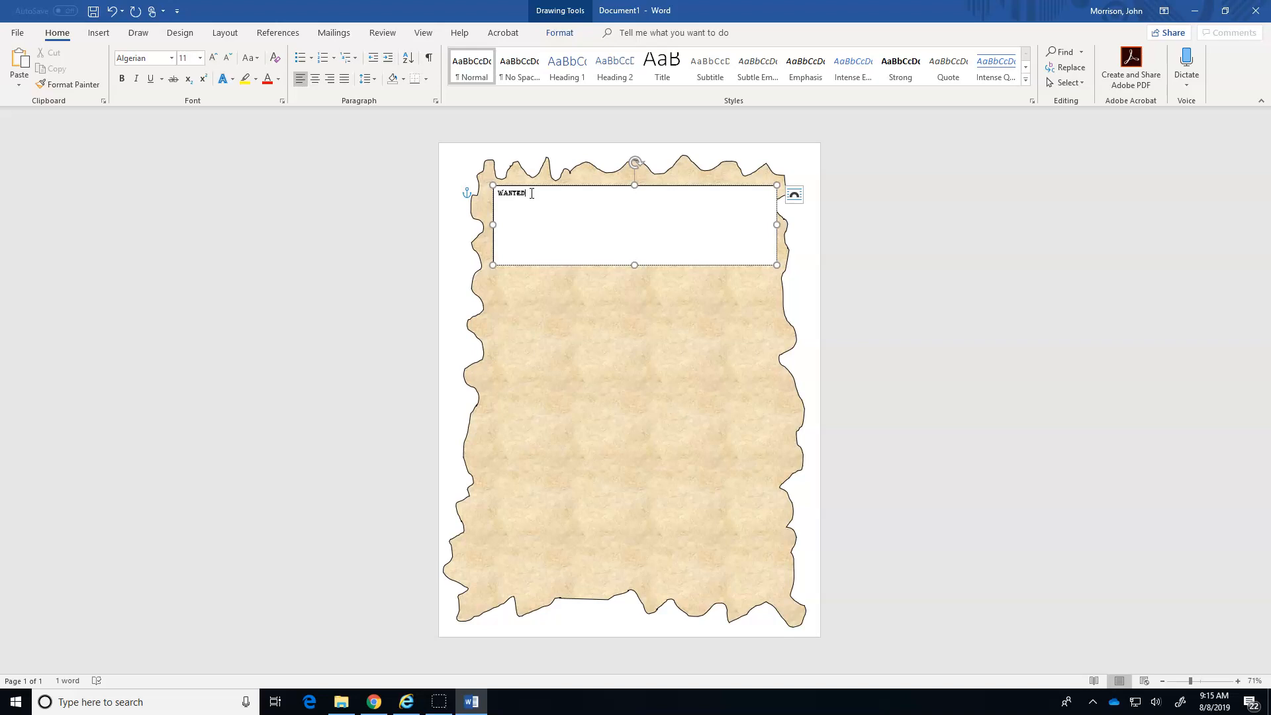
# Center the WANTED heading in its text box and enlarge it to 80 pt.
pyautogui.moveTo(500, 199); pyautogui.dragTo(493, 198)
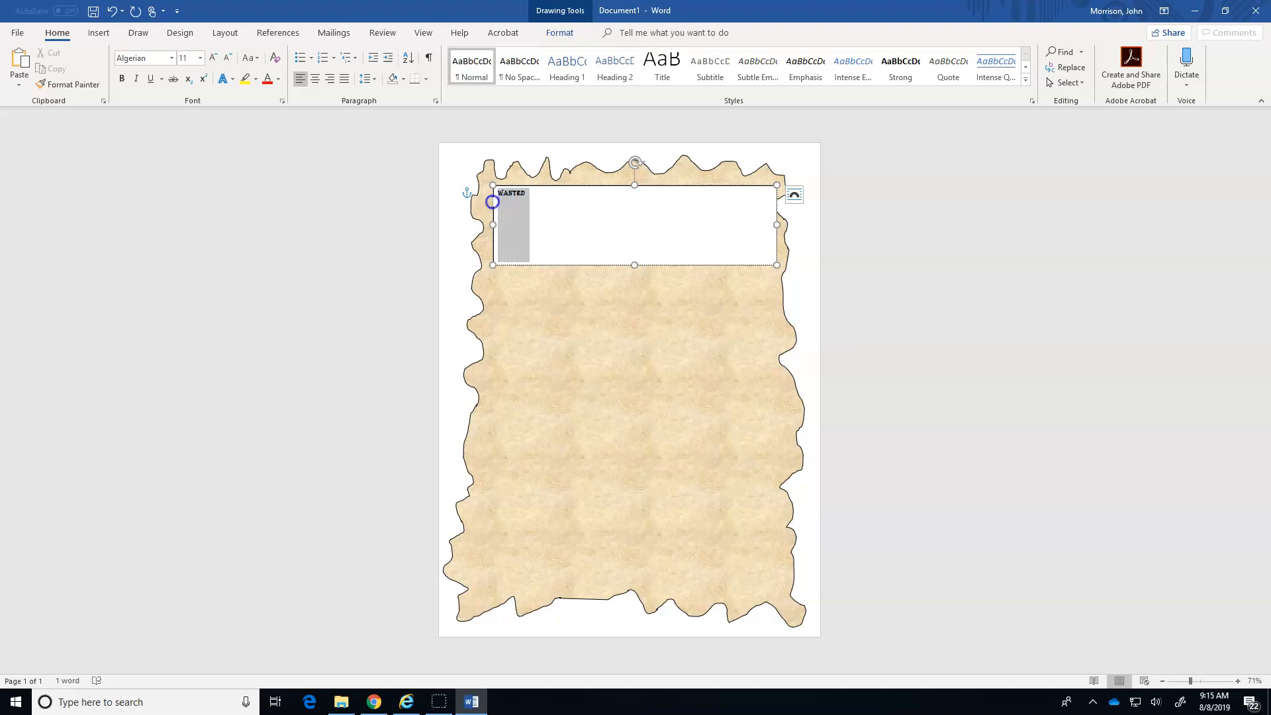
pyautogui.click(213, 58)
pyautogui.click(212, 58)
pyautogui.click(213, 58)
pyautogui.click(213, 59)
pyautogui.click(212, 59)
pyautogui.click(212, 58)
pyautogui.click(213, 58)
pyautogui.click(213, 58)
pyautogui.click(213, 58)
pyautogui.click(315, 79)
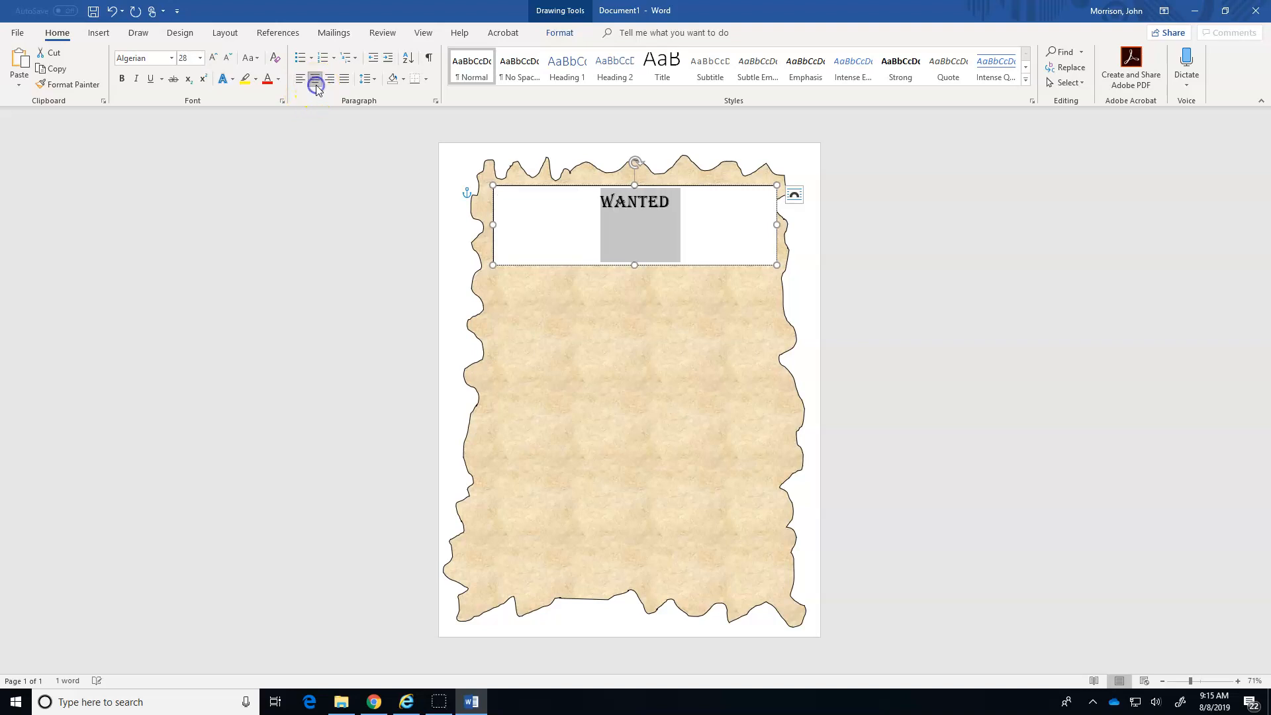
pyautogui.click(213, 58)
pyautogui.click(212, 58)
pyautogui.click(212, 58)
pyautogui.click(212, 58)
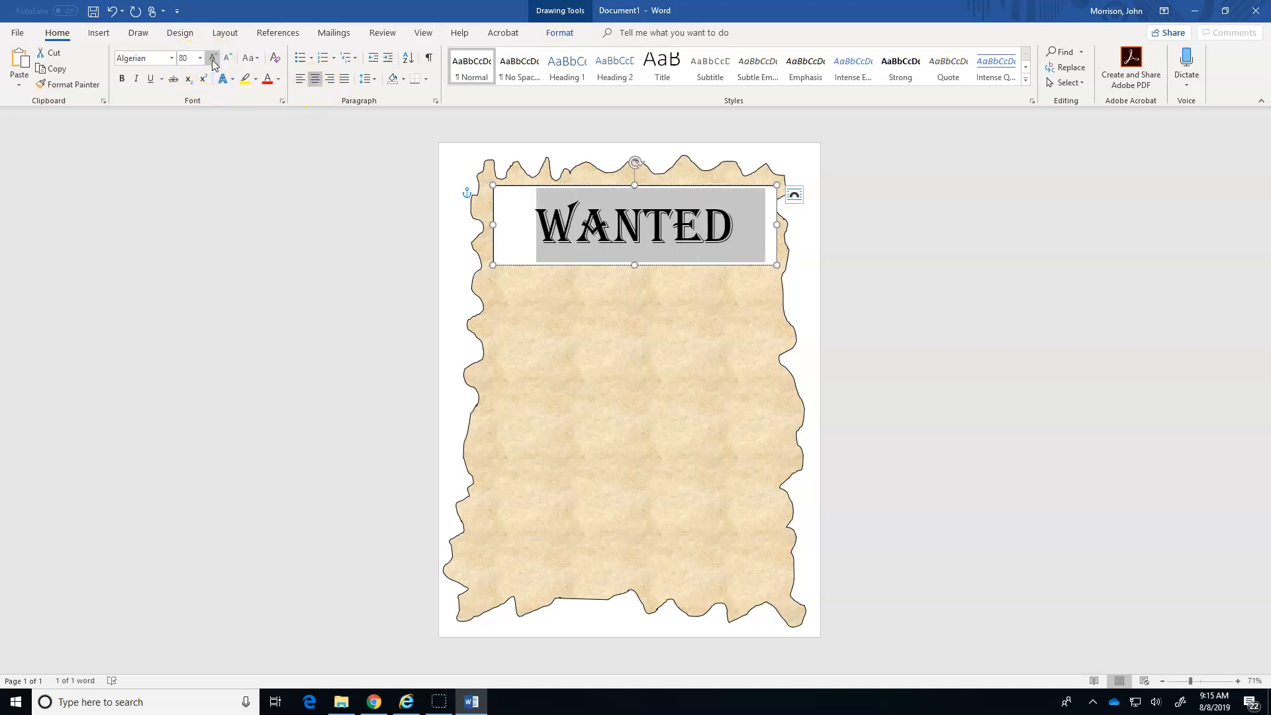
pyautogui.click(879, 331)
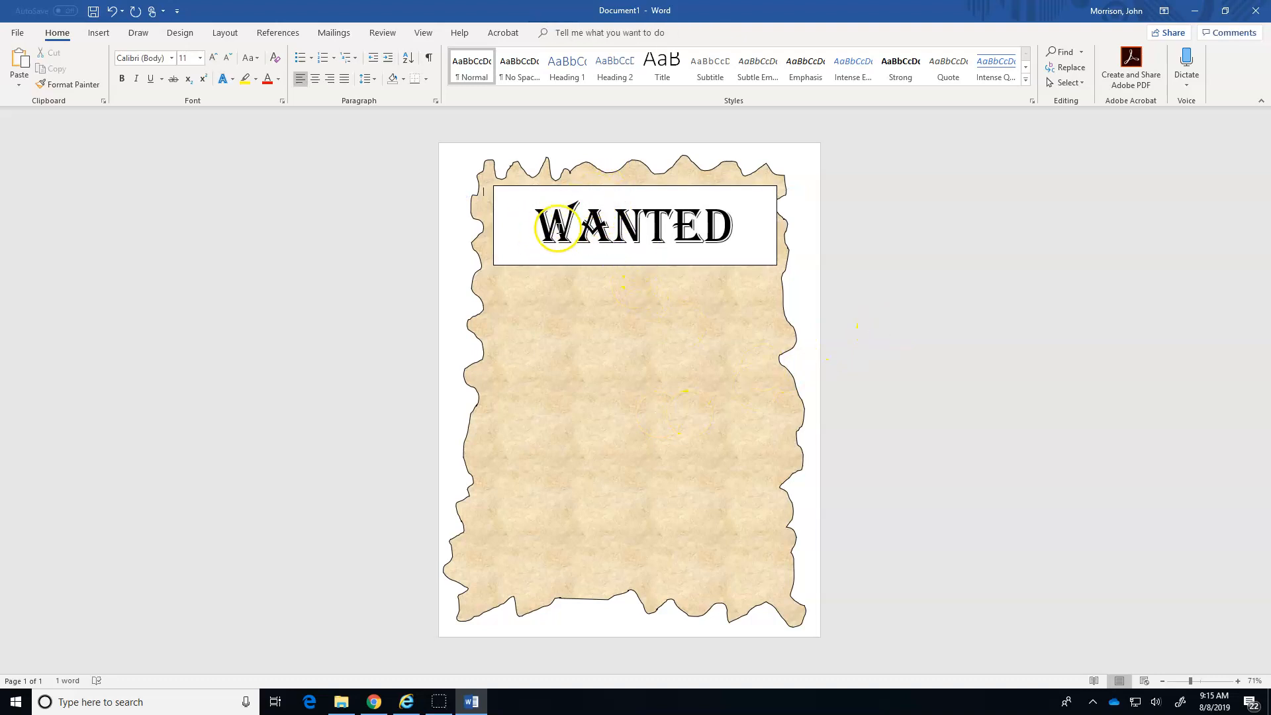
# Remove the fill from the WANTED text box so it has no fill color.
pyautogui.click(582, 187)
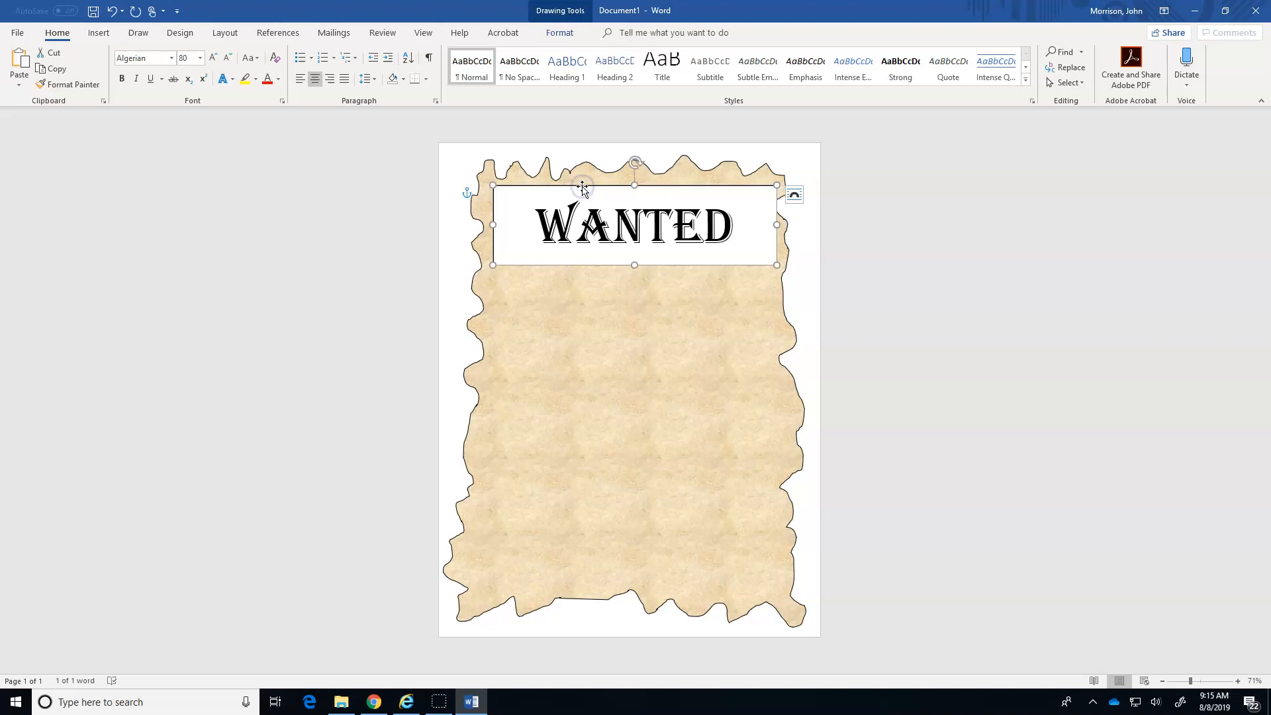
pyautogui.click(560, 33)
pyautogui.click(502, 53)
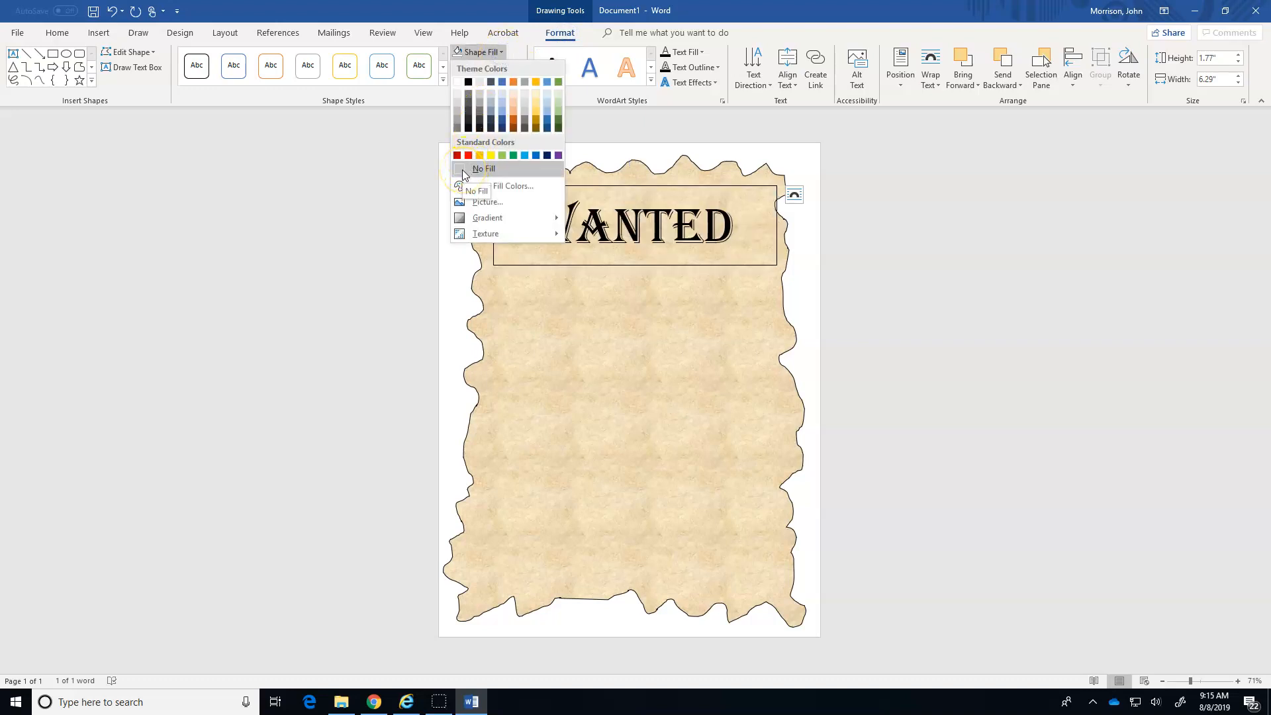
pyautogui.click(464, 170)
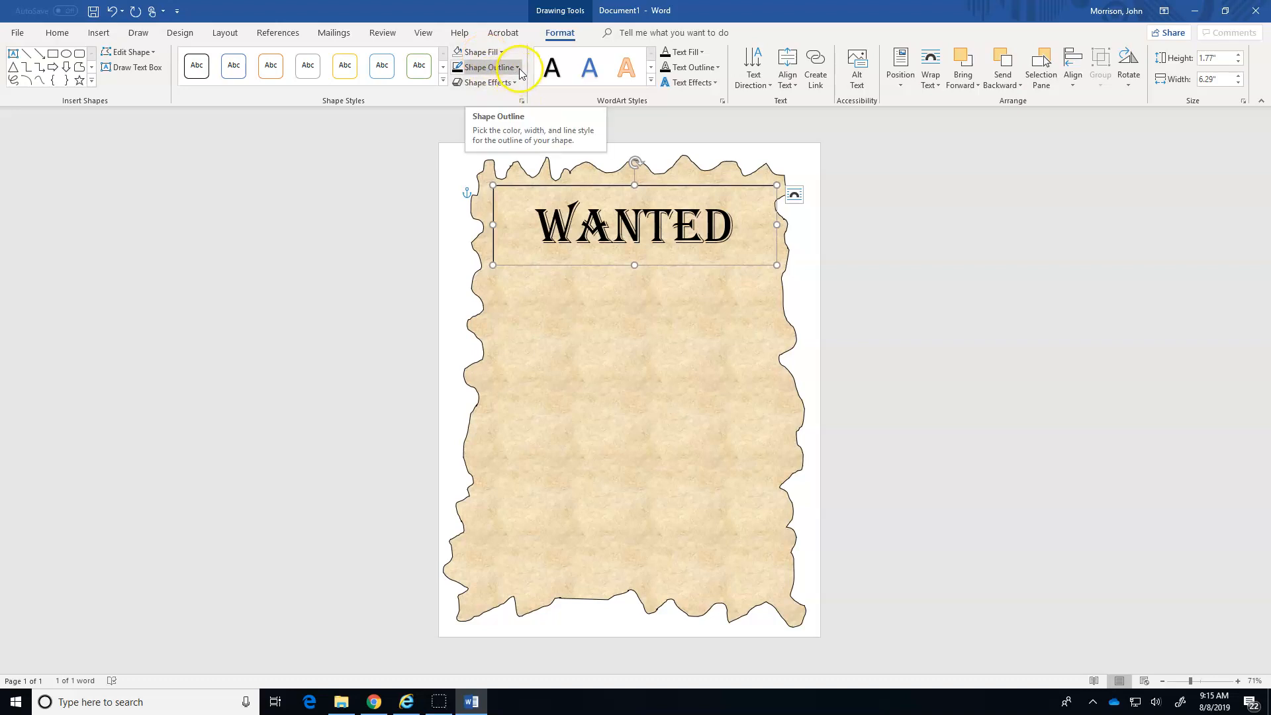
# Remove the outline from the WANTED text box and move the box slightly lower on the parchment.
pyautogui.click(520, 69)
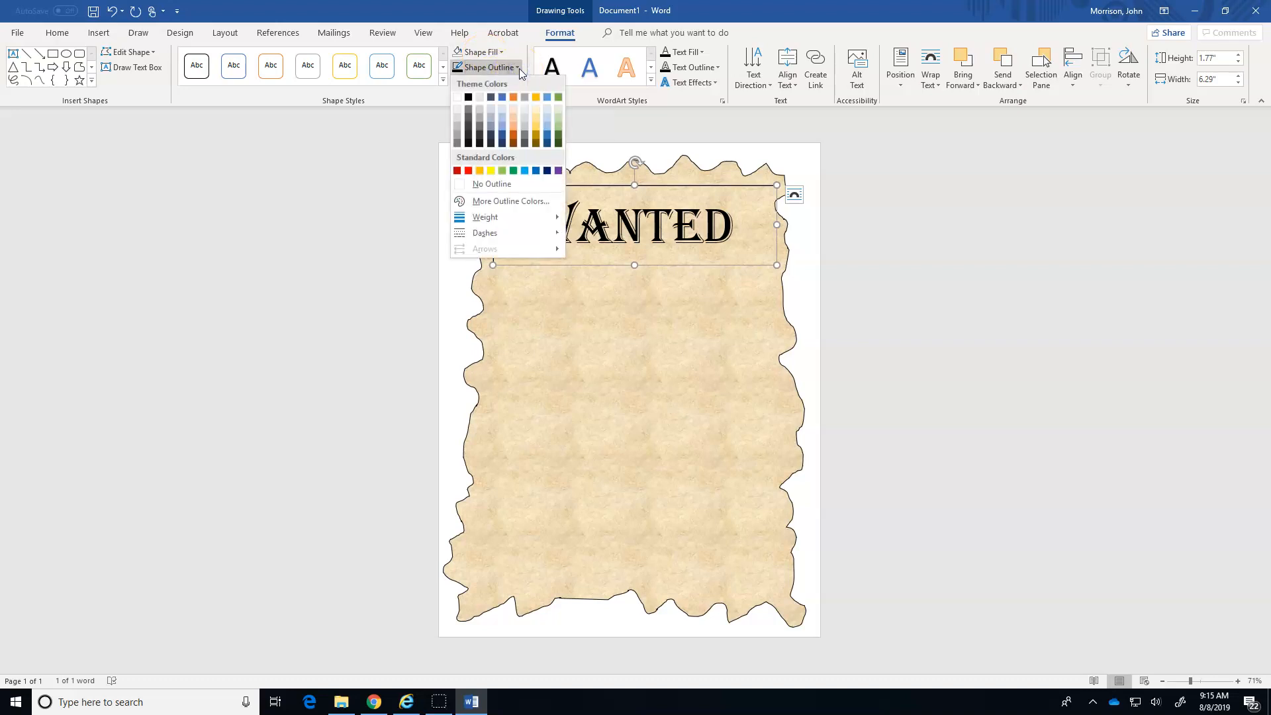
pyautogui.click(487, 185)
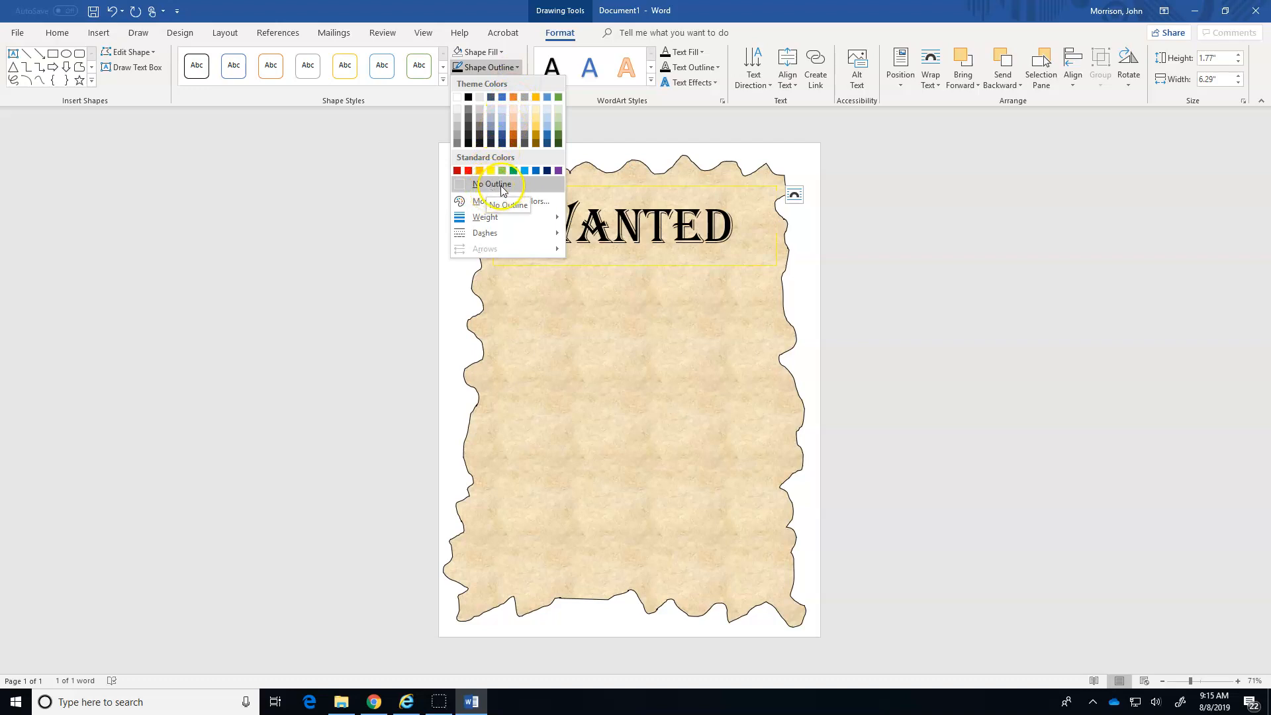
pyautogui.click(505, 190)
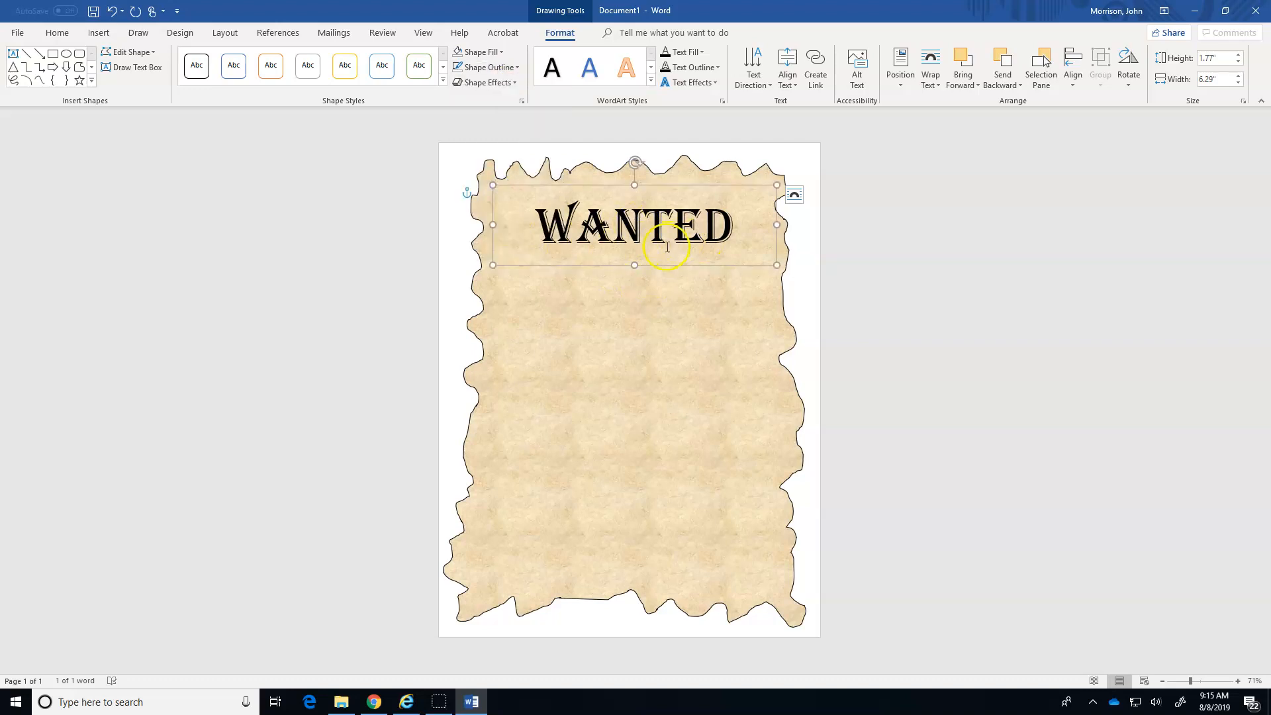
pyautogui.moveTo(671, 265); pyautogui.dragTo(655, 292)
pyautogui.click(874, 298)
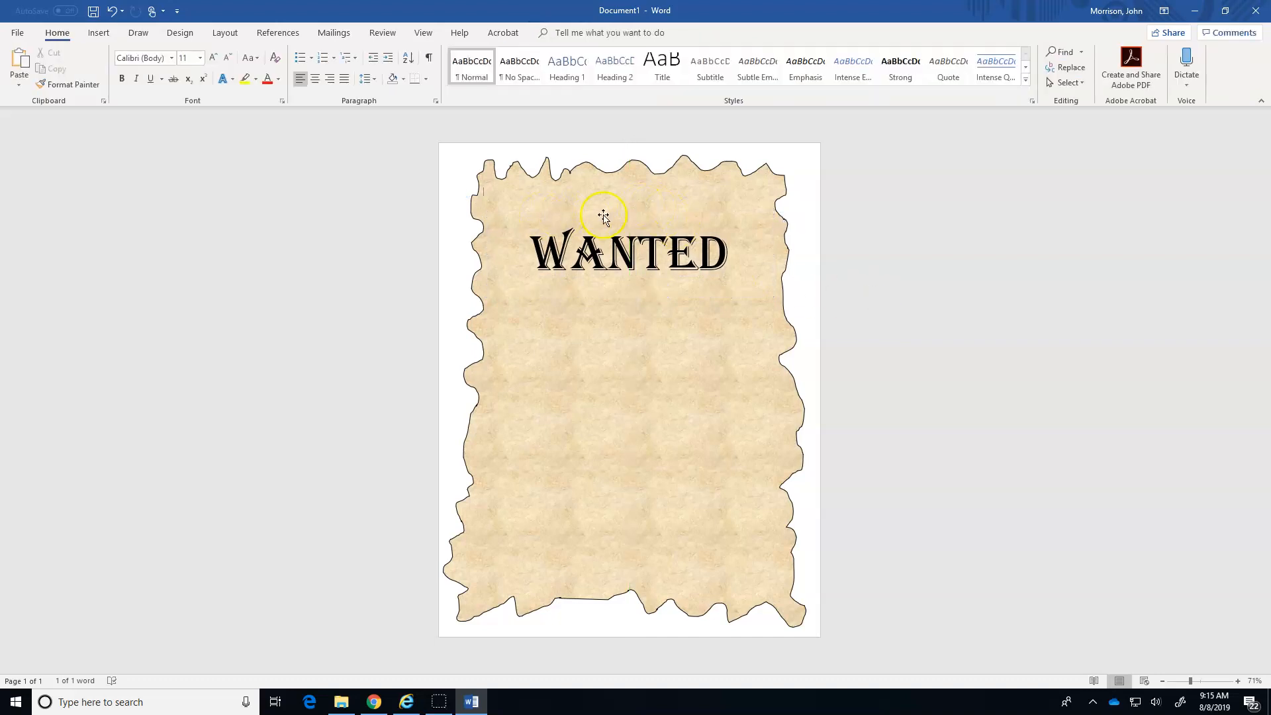
# Draw a horizontal line about 5.72" wide above the WANTED heading.
pyautogui.click(99, 33)
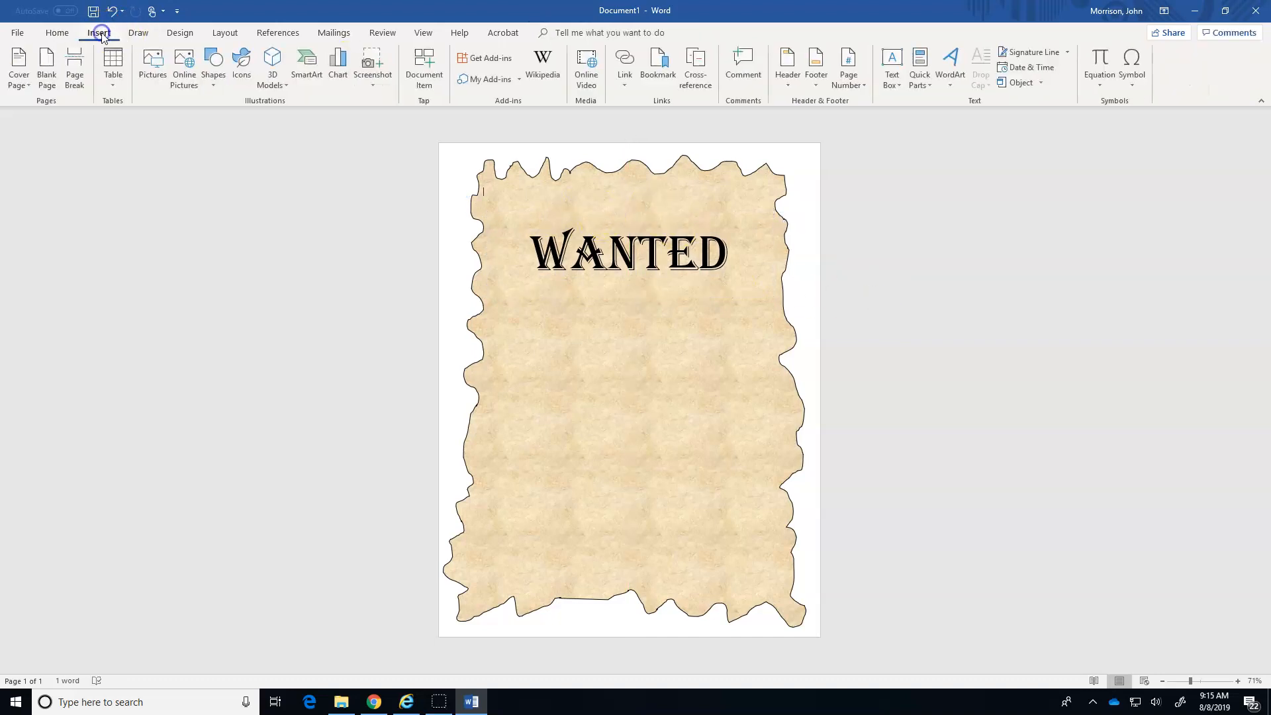
pyautogui.click(222, 89)
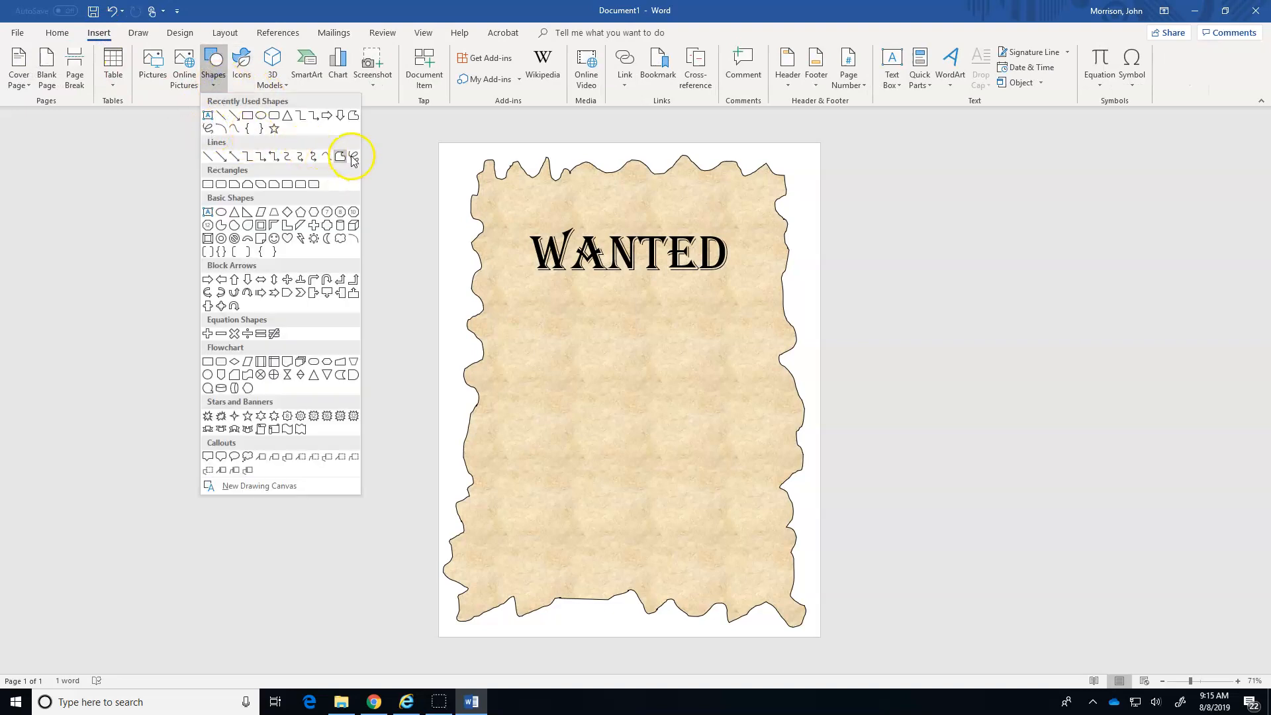
pyautogui.click(209, 115)
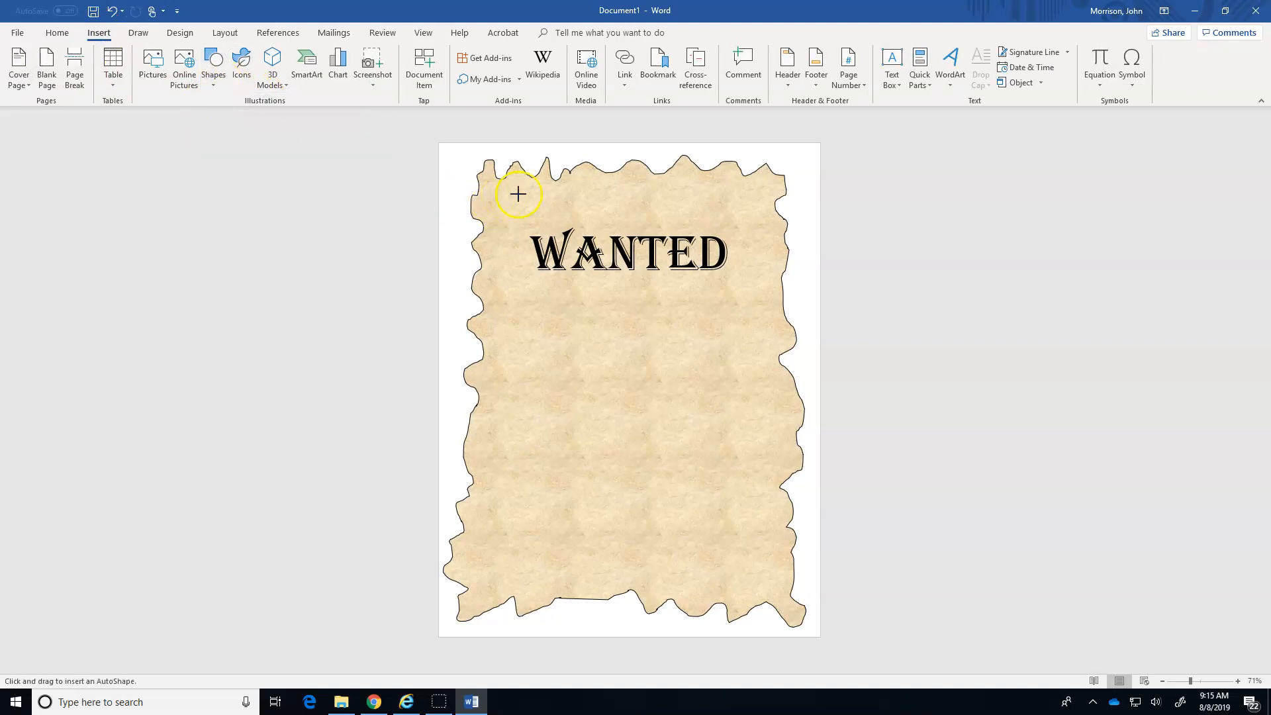
pyautogui.moveTo(508, 194); pyautogui.dragTo(765, 194)
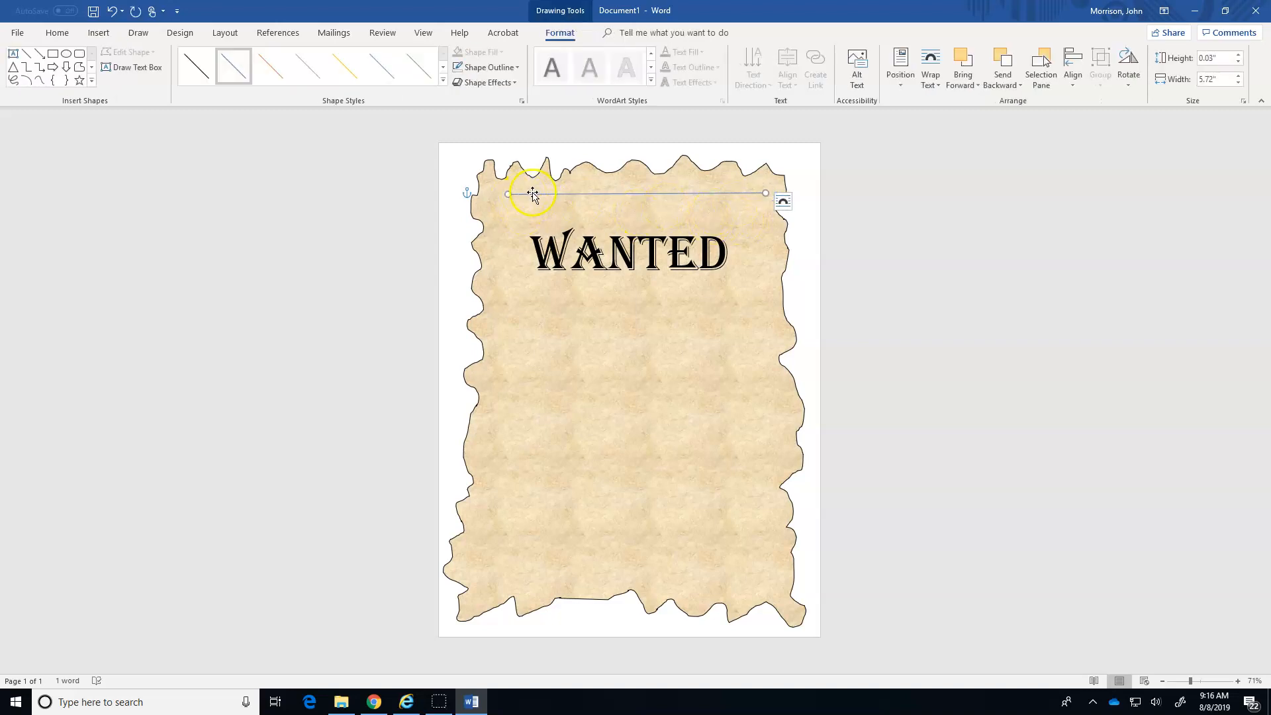
# Change the color of the line above the heading to black.
pyautogui.click(562, 197)
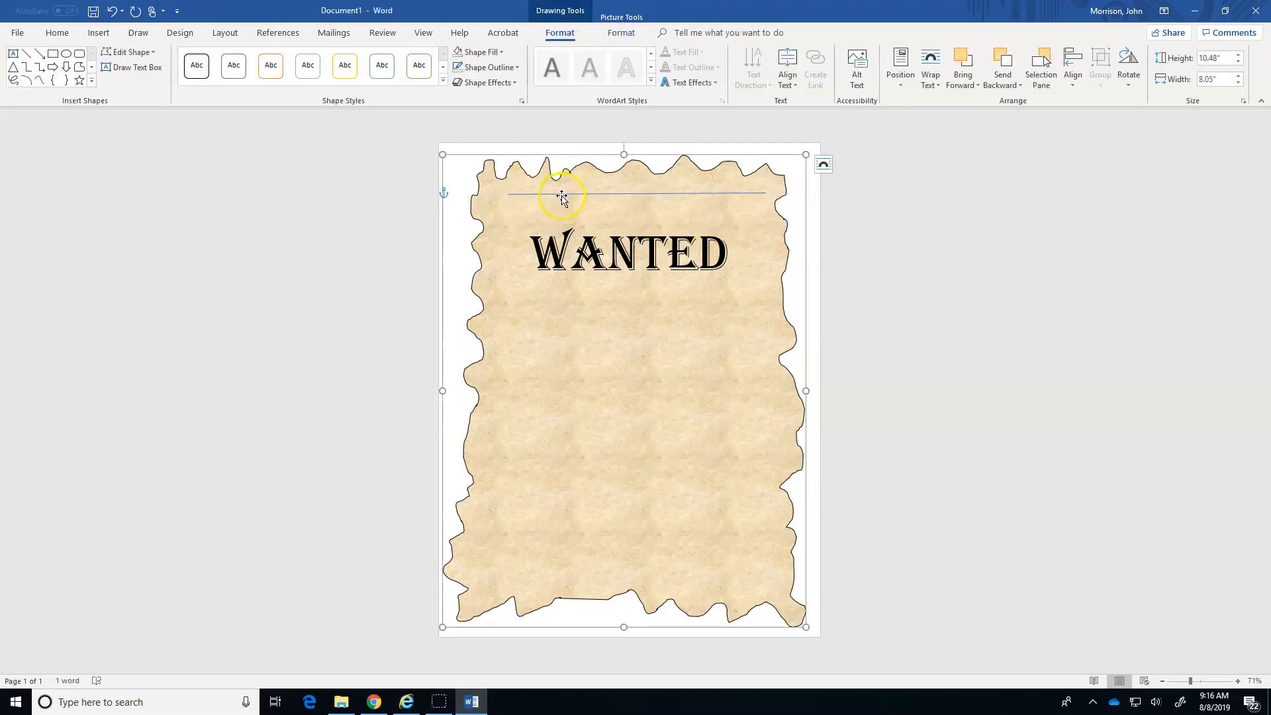
pyautogui.click(582, 195)
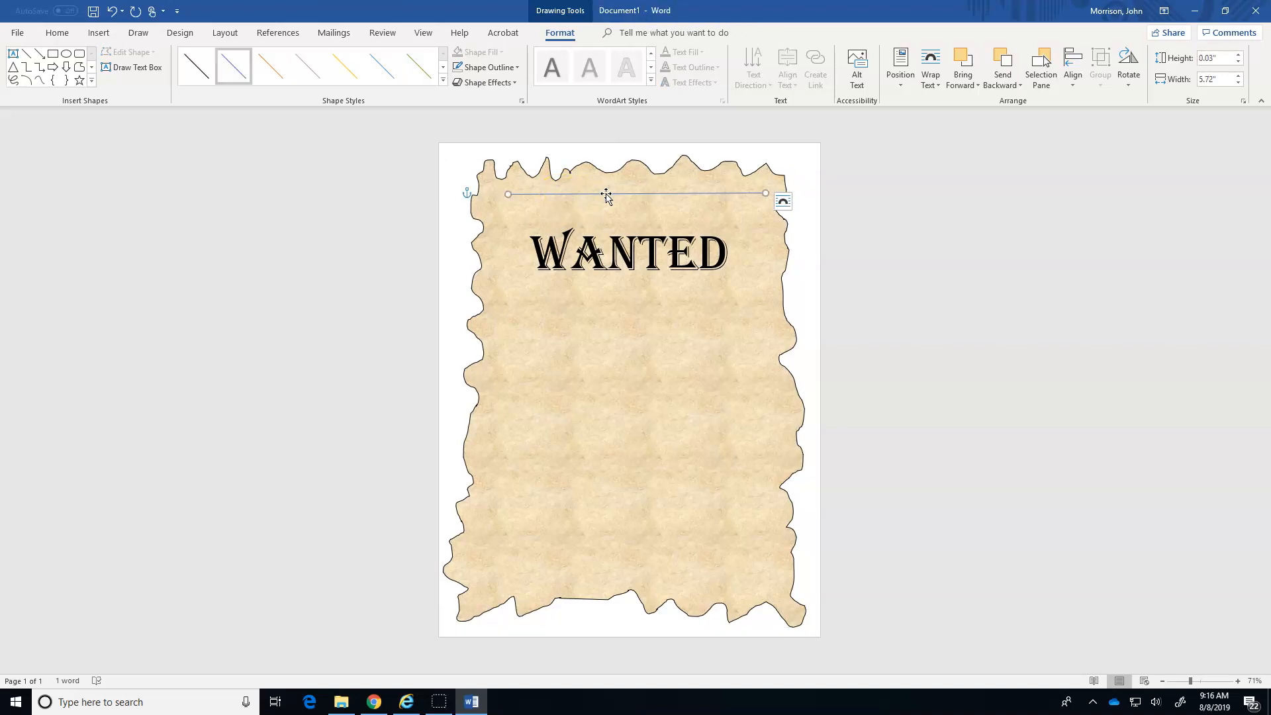
pyautogui.click(553, 34)
pyautogui.rightClick(613, 195)
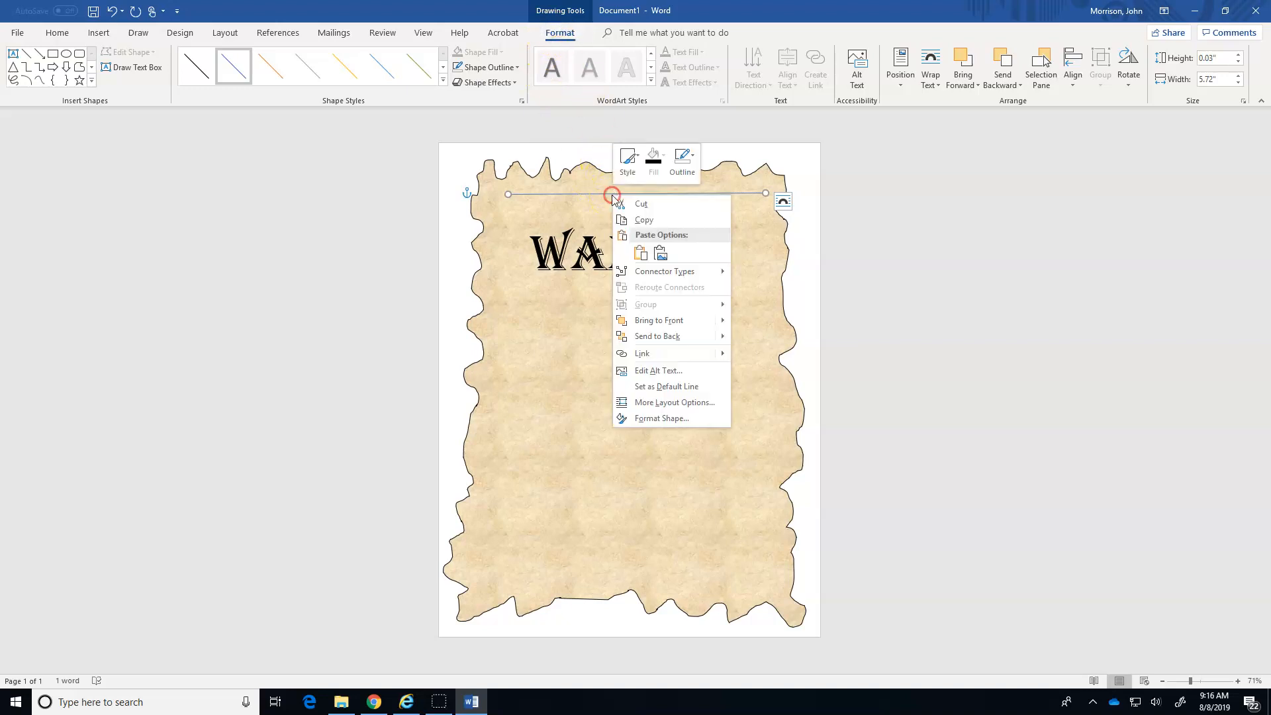
pyautogui.click(638, 420)
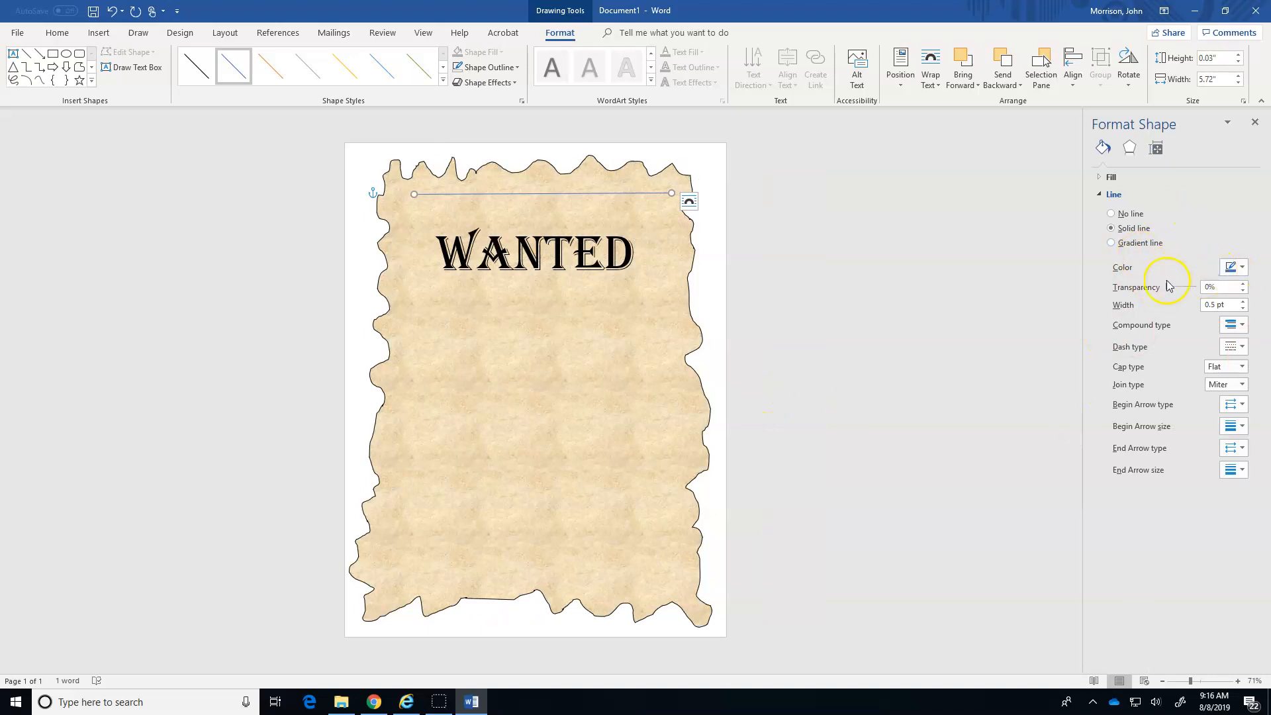
pyautogui.click(1233, 267)
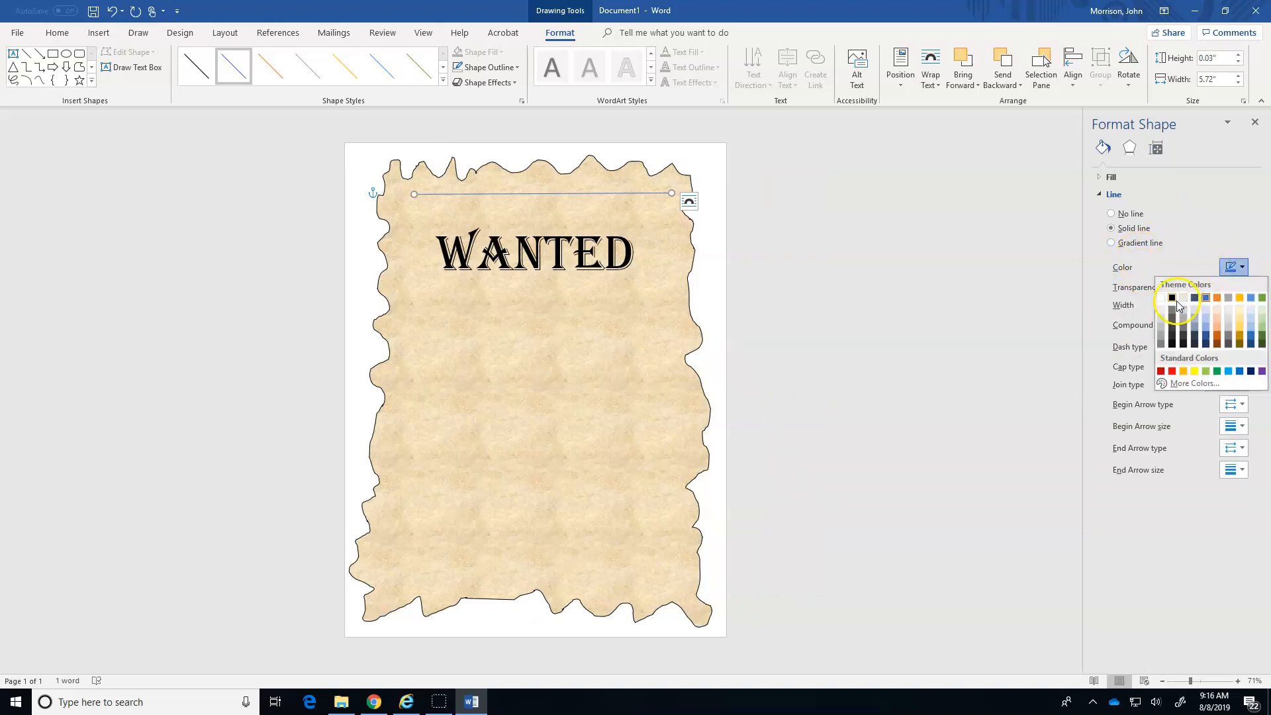
pyautogui.click(1173, 298)
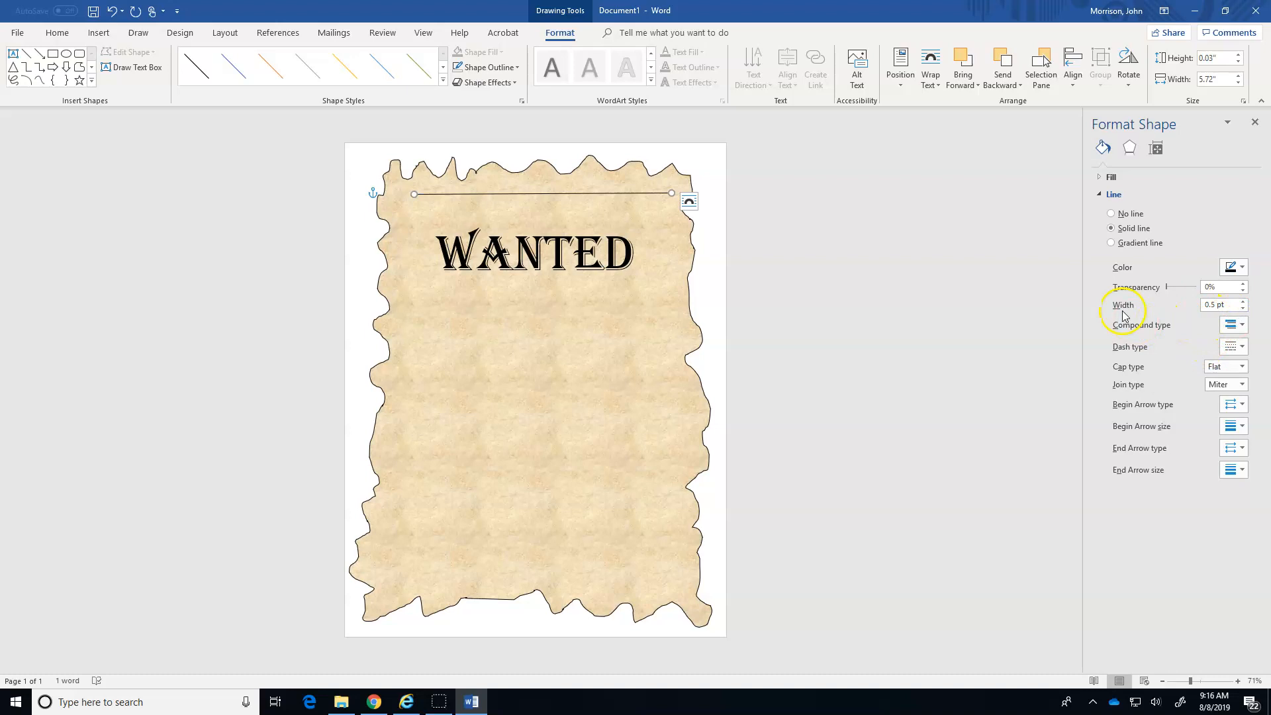
# Set the line's width to 4.25 pt and apply the fourth compound type, a double line.
pyautogui.click(1243, 301)
pyautogui.click(1243, 302)
pyautogui.click(1244, 301)
pyautogui.click(1244, 301)
pyautogui.click(1244, 302)
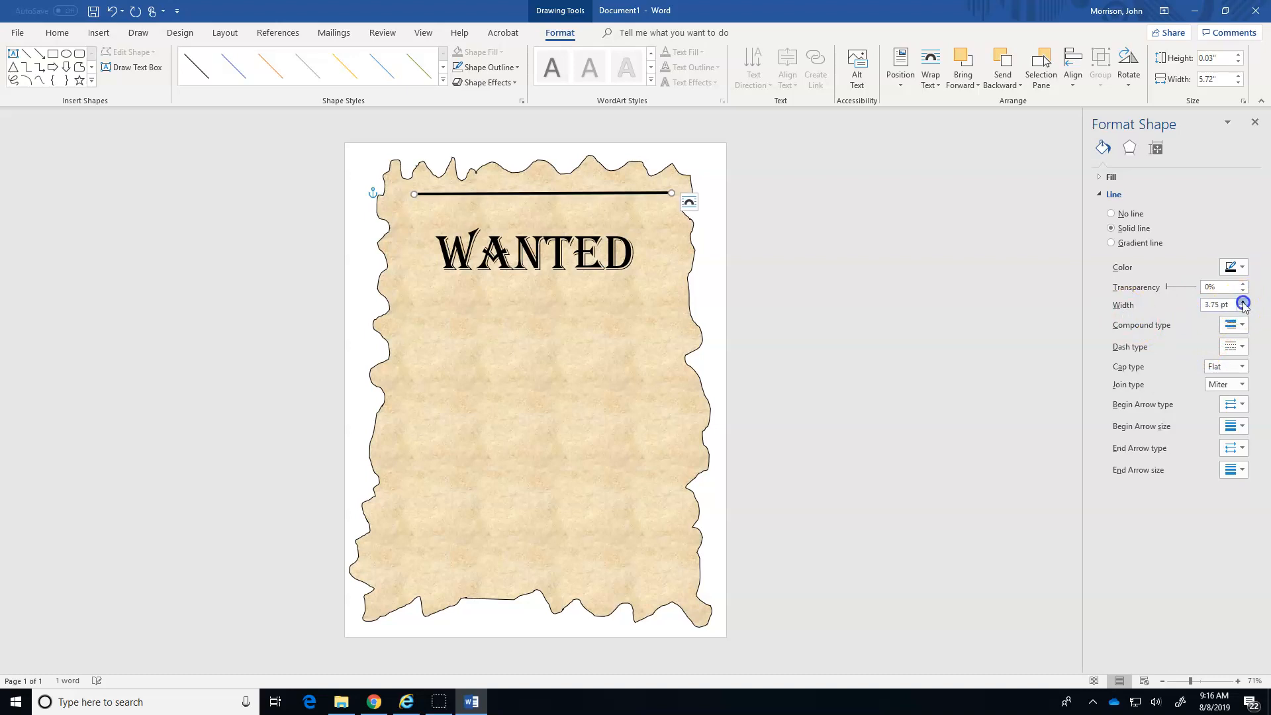
pyautogui.click(1158, 338)
pyautogui.click(1233, 324)
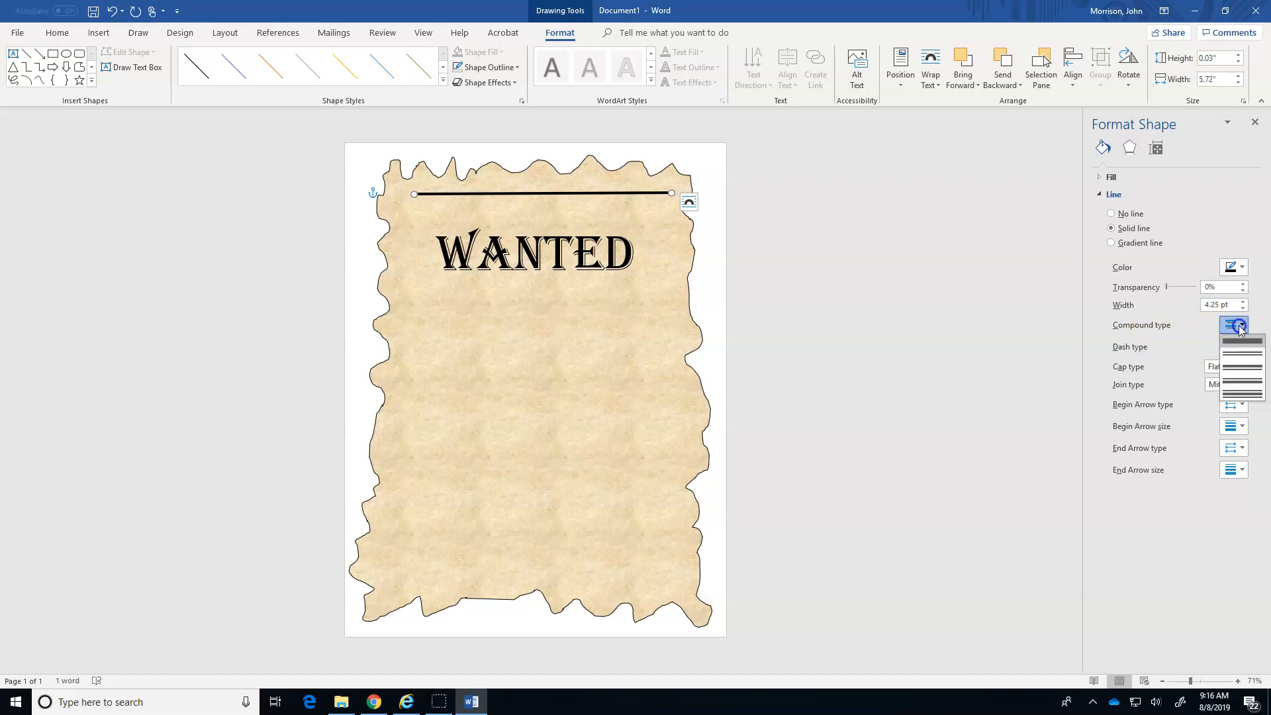
pyautogui.click(1245, 382)
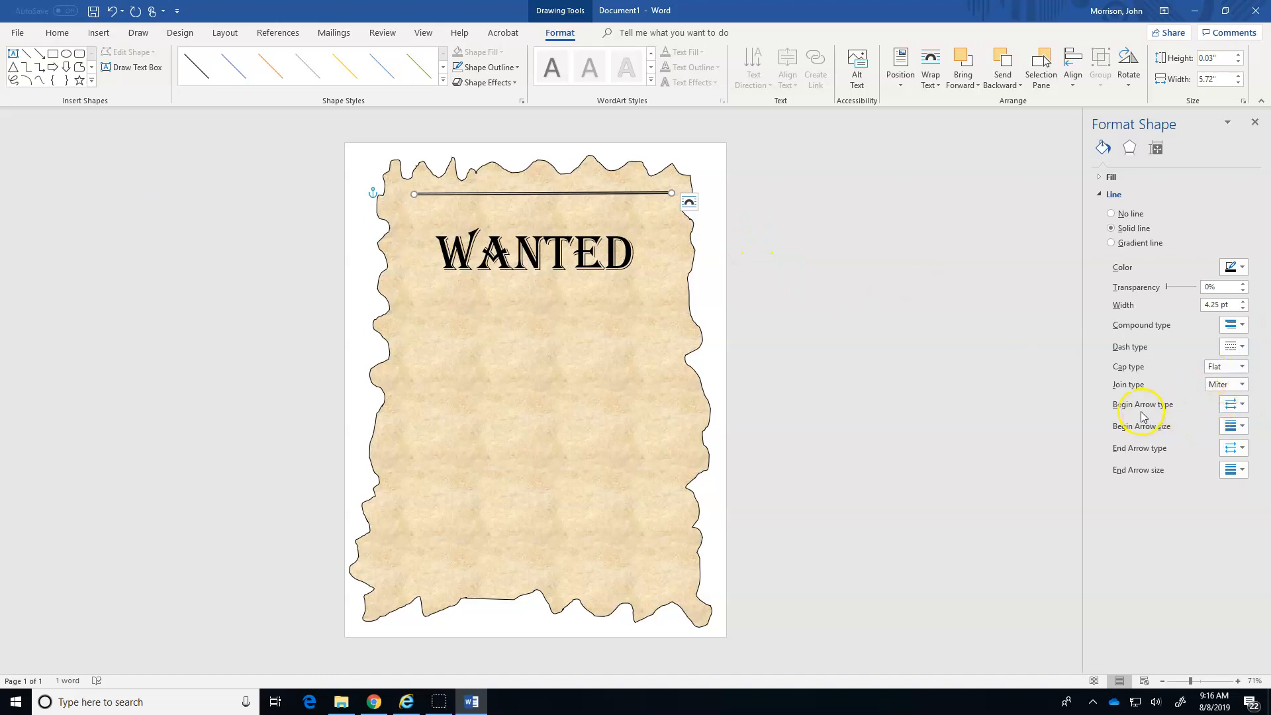
# Add diamond arrowheads to both the beginning and the end of the line.
pyautogui.click(1243, 405)
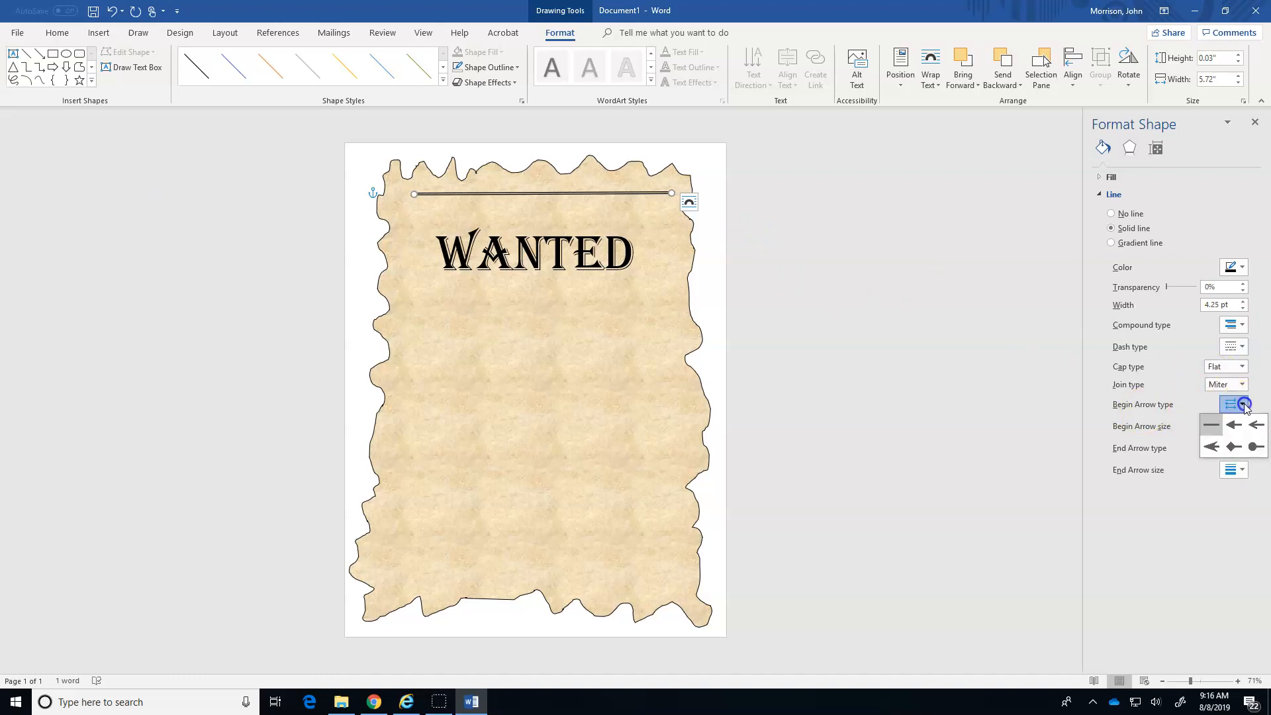
pyautogui.click(1235, 447)
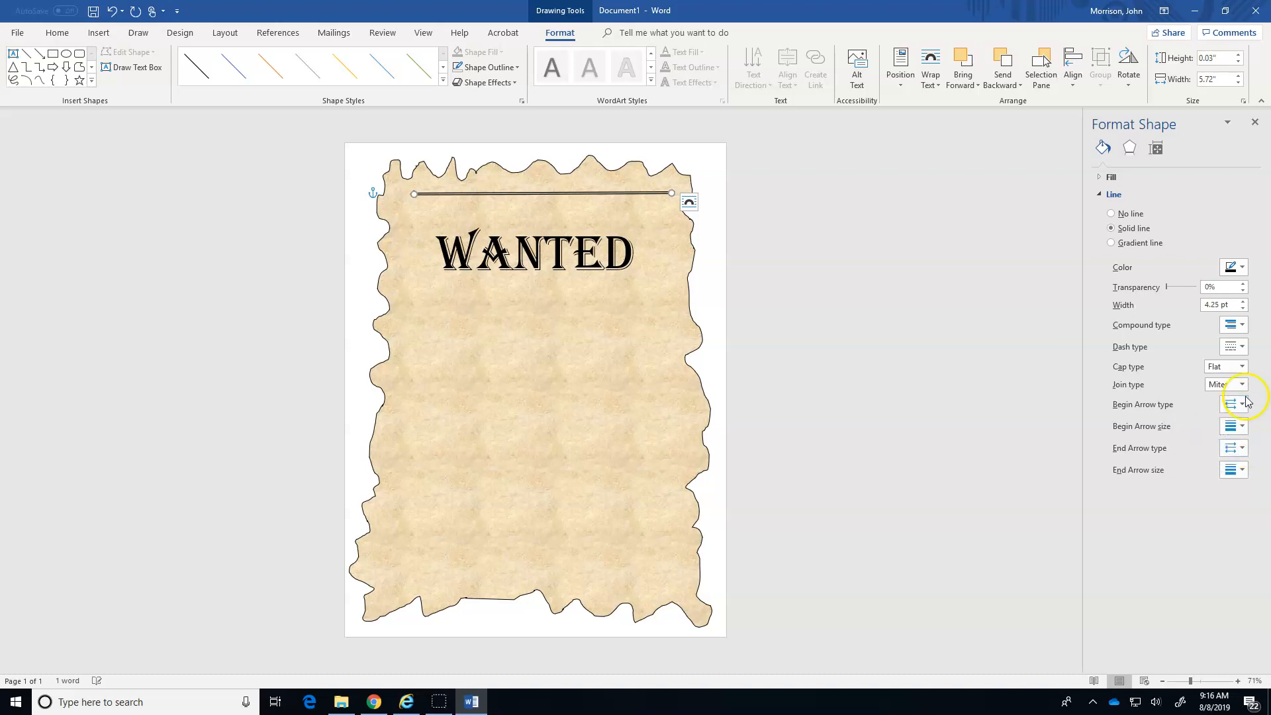
pyautogui.click(1240, 445)
pyautogui.click(1242, 491)
pyautogui.click(610, 344)
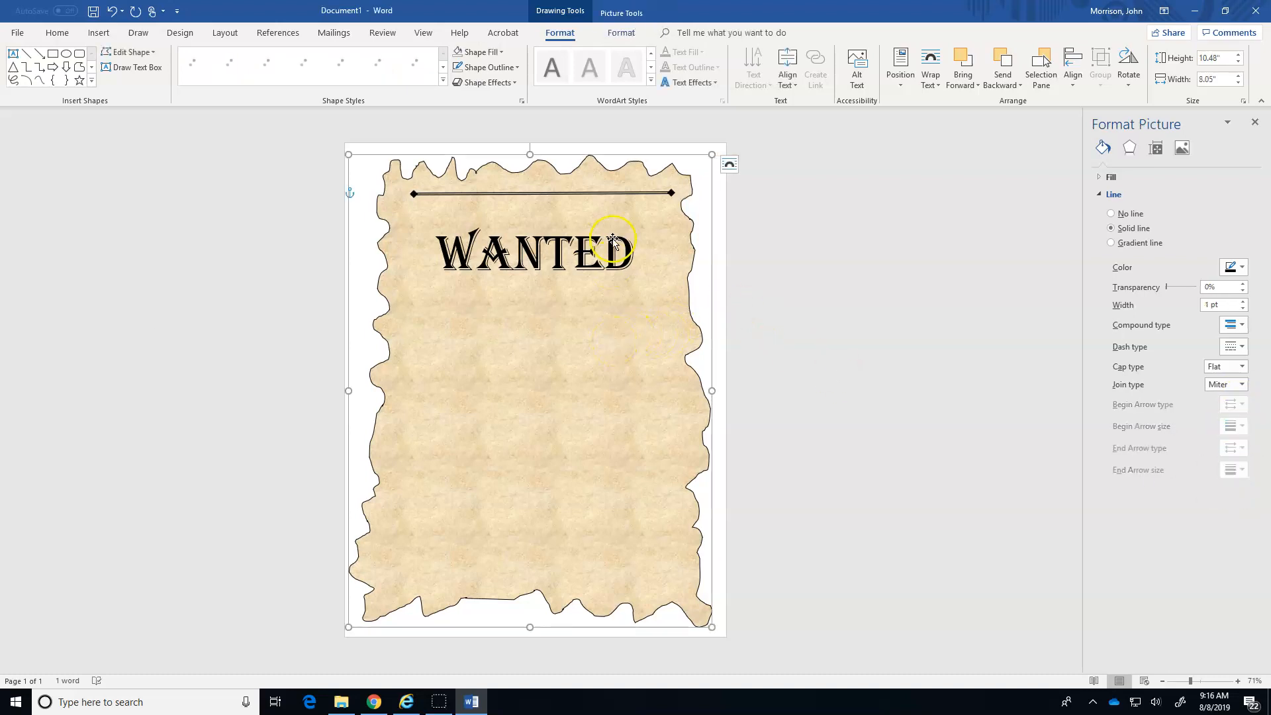
# Move the diamond-ended line slightly lower and raise the WANTED text box to sit just beneath it.
pyautogui.click(605, 193)
pyautogui.moveTo(606, 193)
pyautogui.mouseDown()
pyautogui.moveTo(616, 202)
pyautogui.moveTo(603, 198)
pyautogui.mouseUp()
pyautogui.click(565, 249)
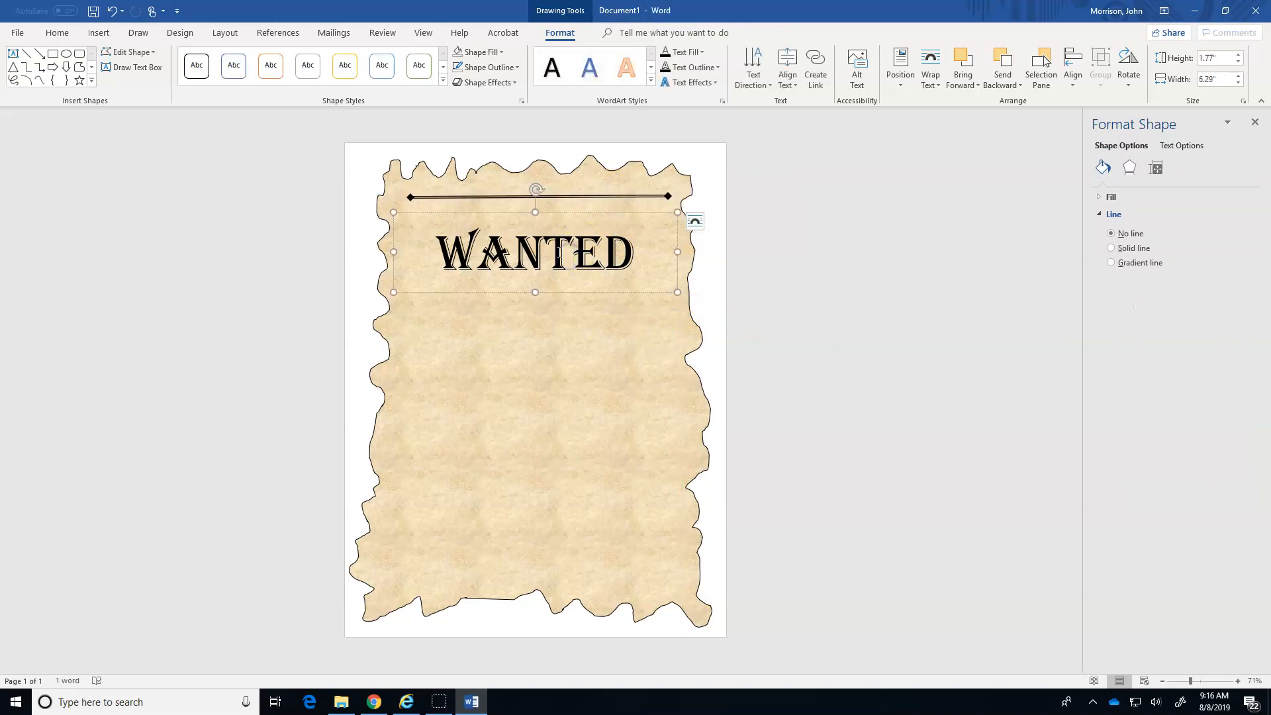
pyautogui.moveTo(556, 295); pyautogui.dragTo(555, 272)
pyautogui.click(743, 228)
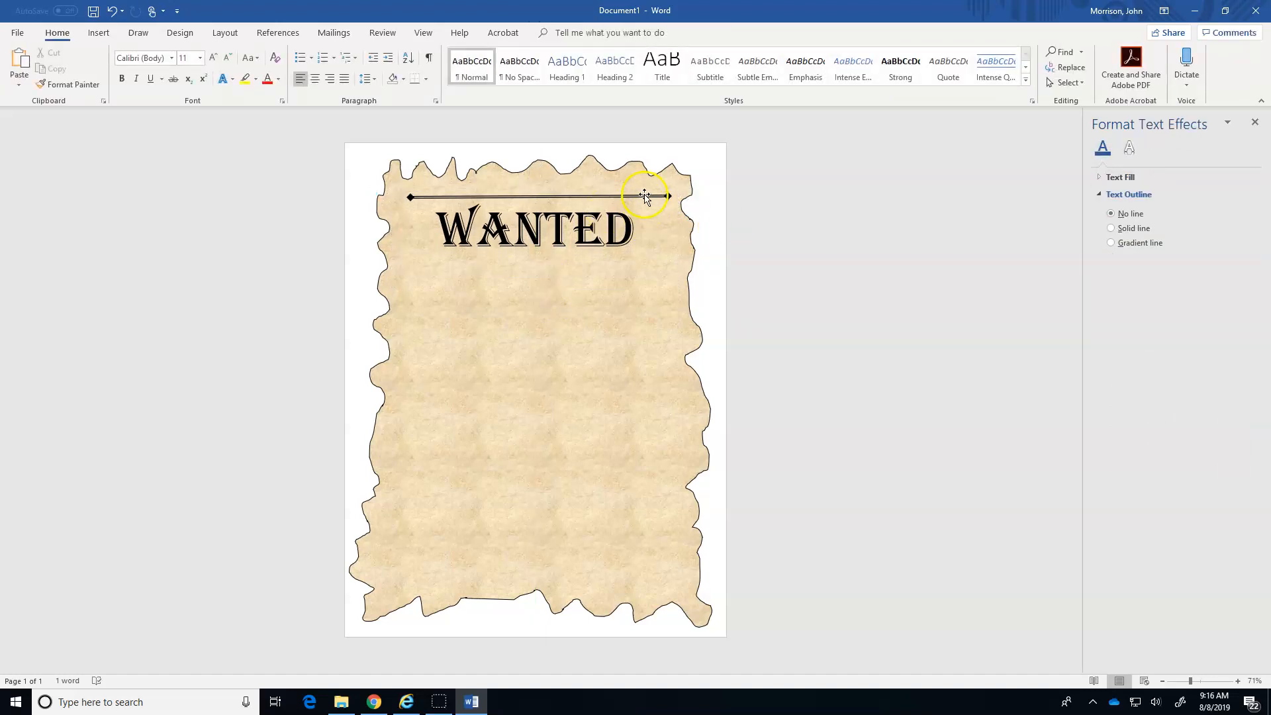
# Duplicate the diamond-ended line and place the copy across the lower part of the parchment.
pyautogui.click(645, 196)
pyautogui.rightClick(645, 196)
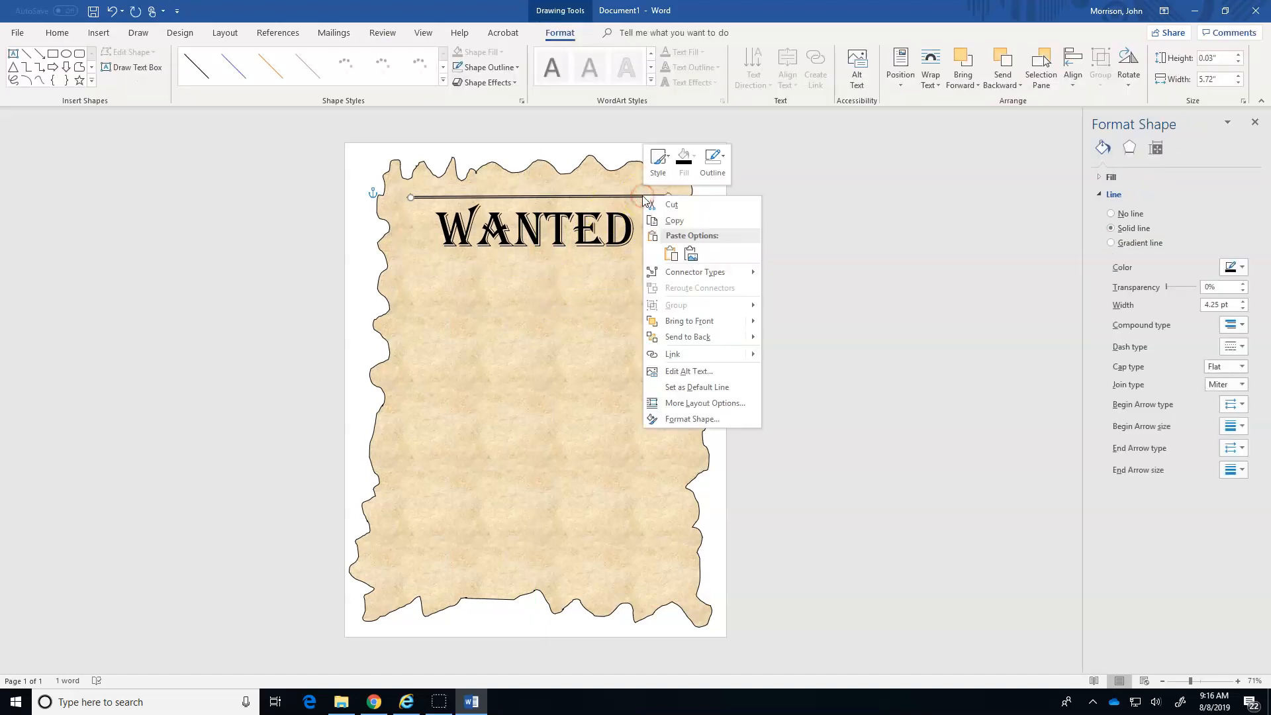
pyautogui.click(669, 220)
pyautogui.rightClick(532, 562)
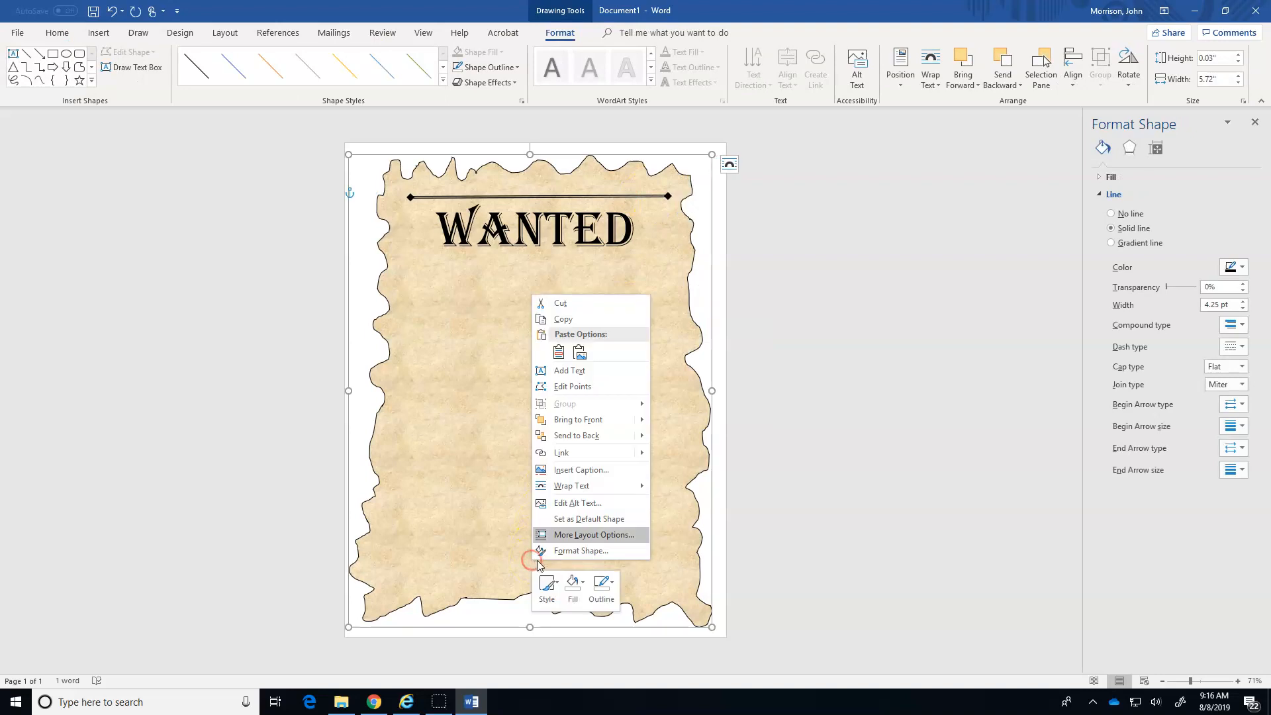
pyautogui.click(579, 353)
pyautogui.moveTo(565, 156); pyautogui.dragTo(617, 565)
pyautogui.click(786, 496)
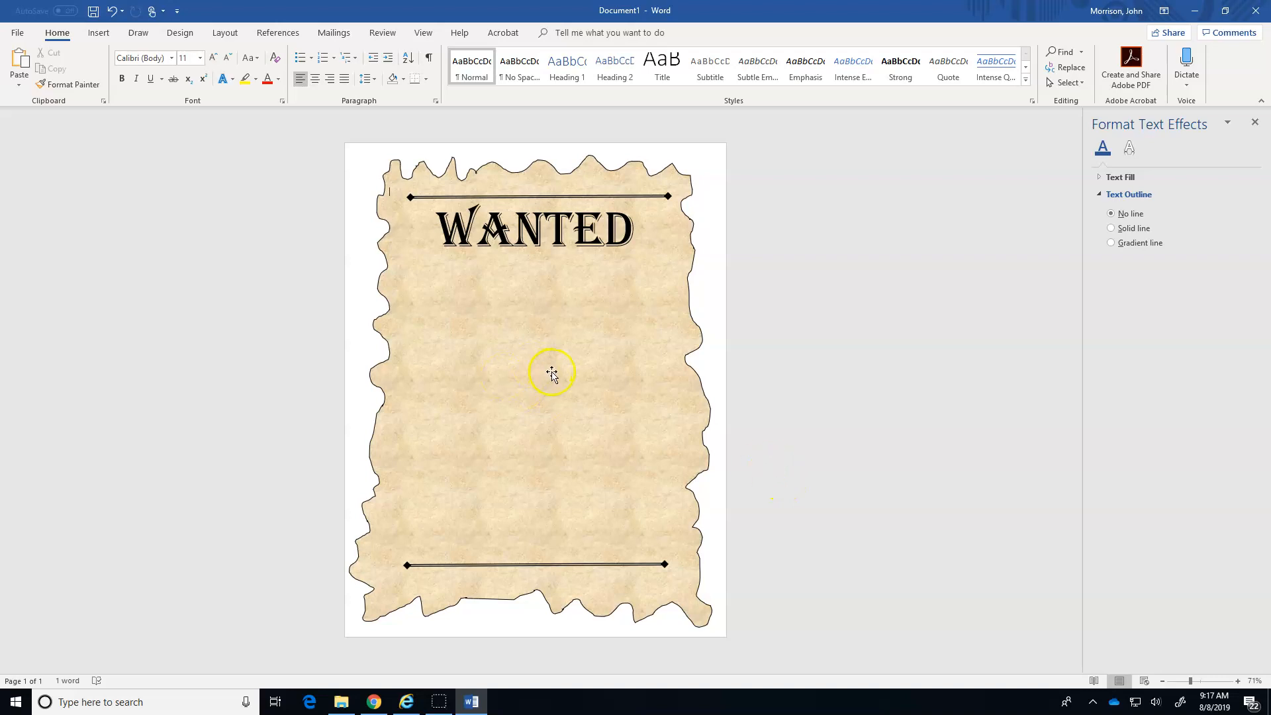
# Draw a text box about 5.91" wide and 2.07" high beneath the WANTED heading.
pyautogui.click(100, 33)
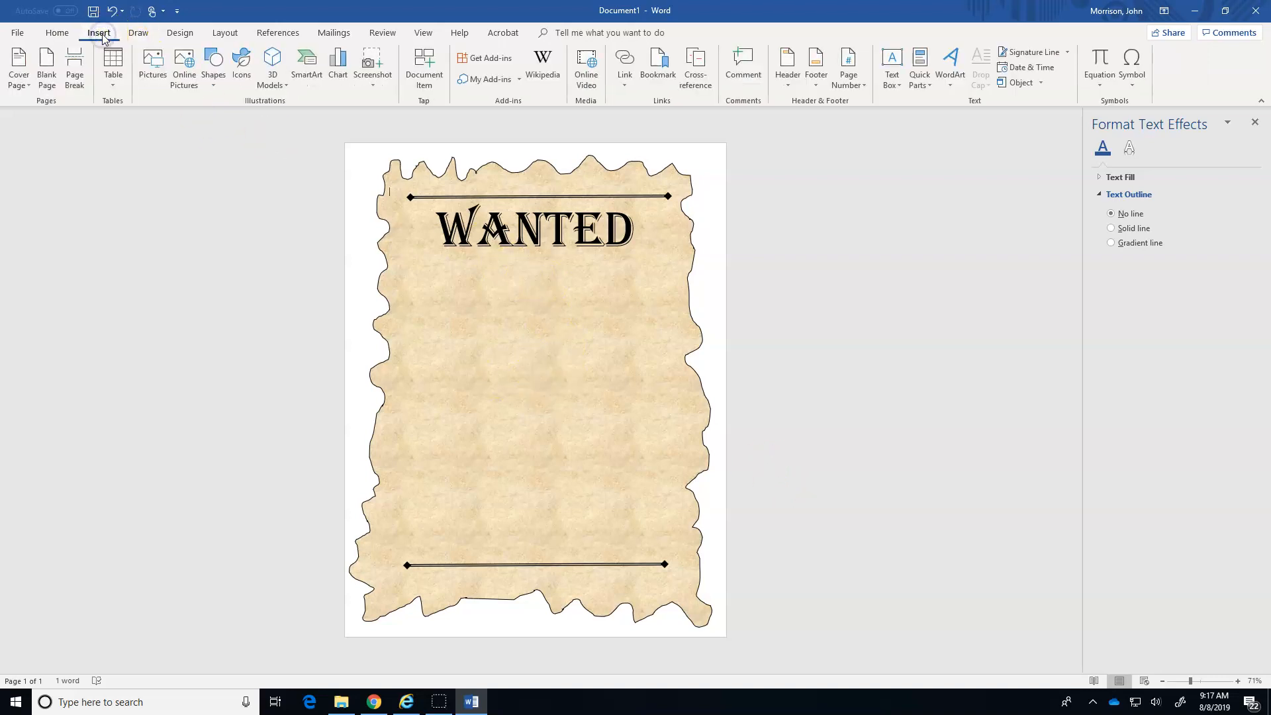
pyautogui.click(892, 67)
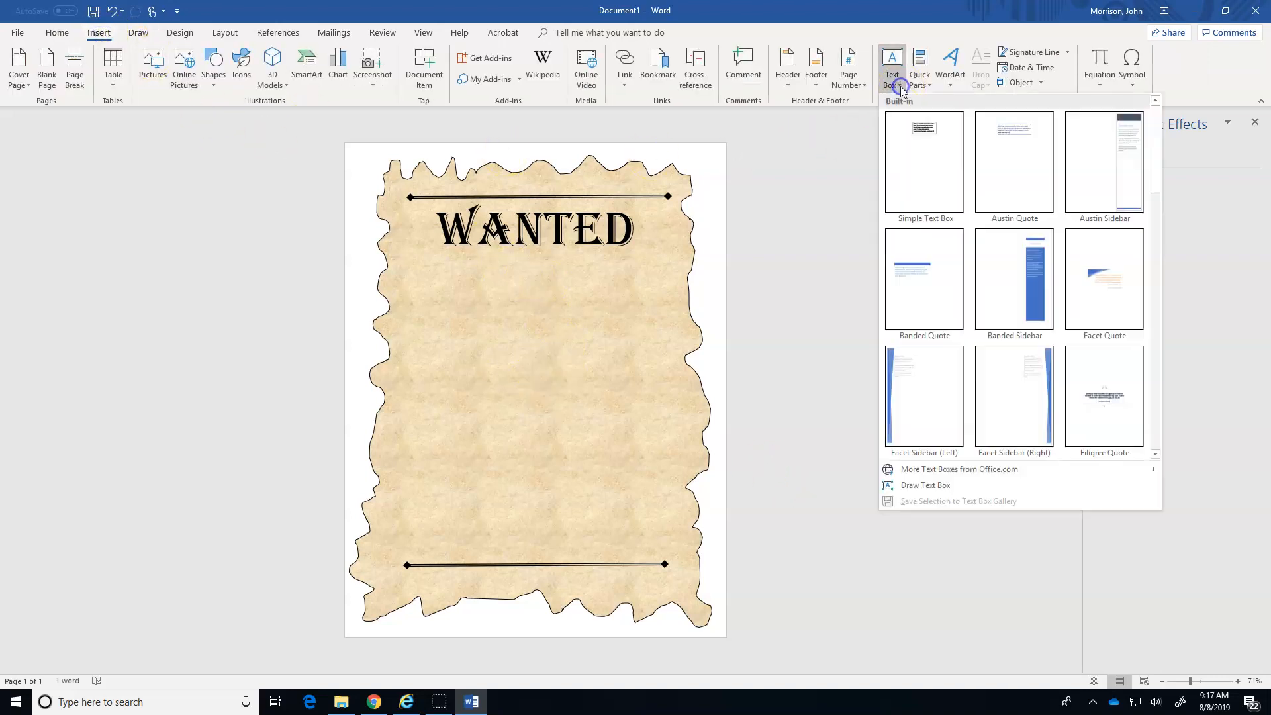
pyautogui.click(925, 486)
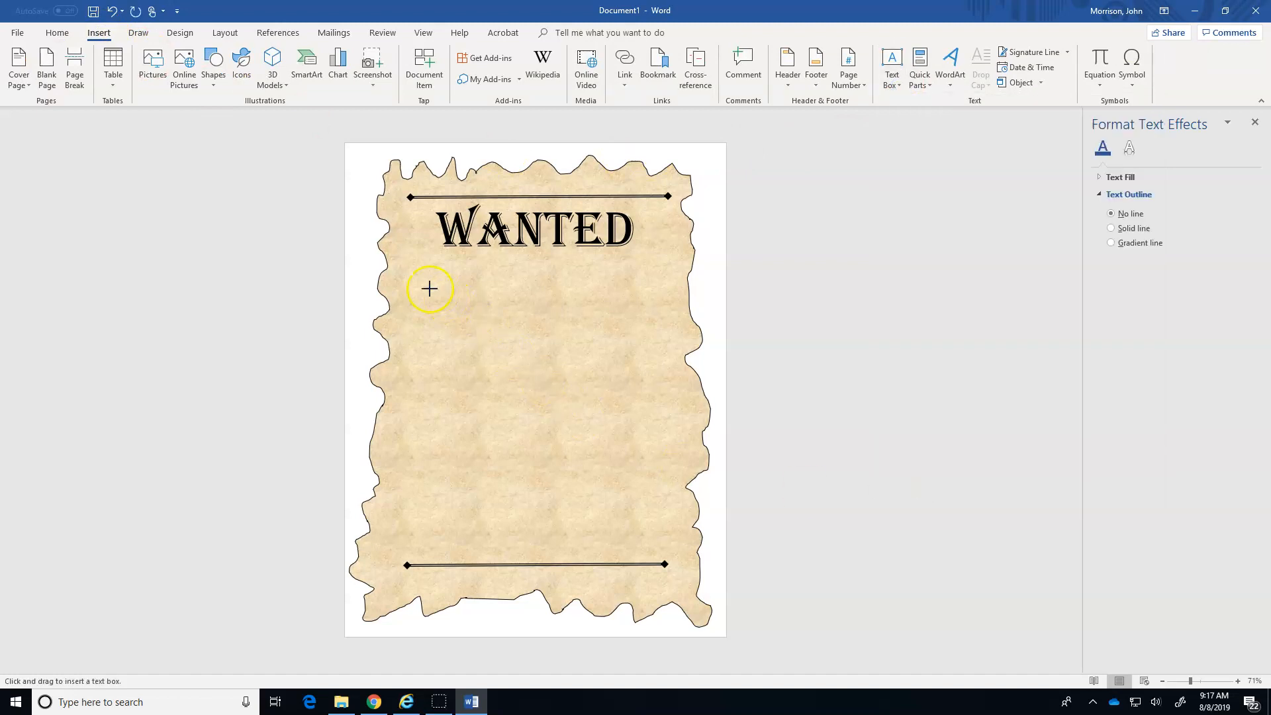
pyautogui.moveTo(413, 268)
pyautogui.mouseDown()
pyautogui.moveTo(435, 295)
pyautogui.moveTo(678, 362)
pyautogui.mouseUp()
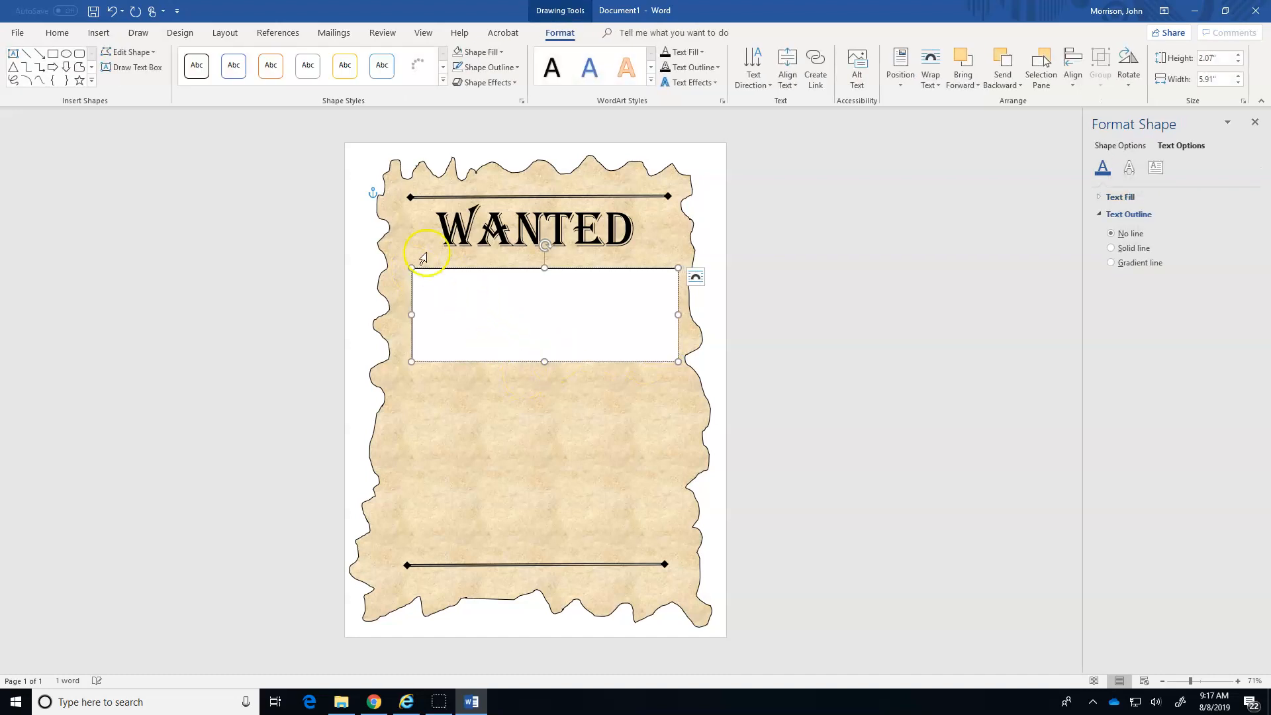
# Set the new text box's font to Algerian and enter the wanted person's full name and alias.
pyautogui.click(58, 35)
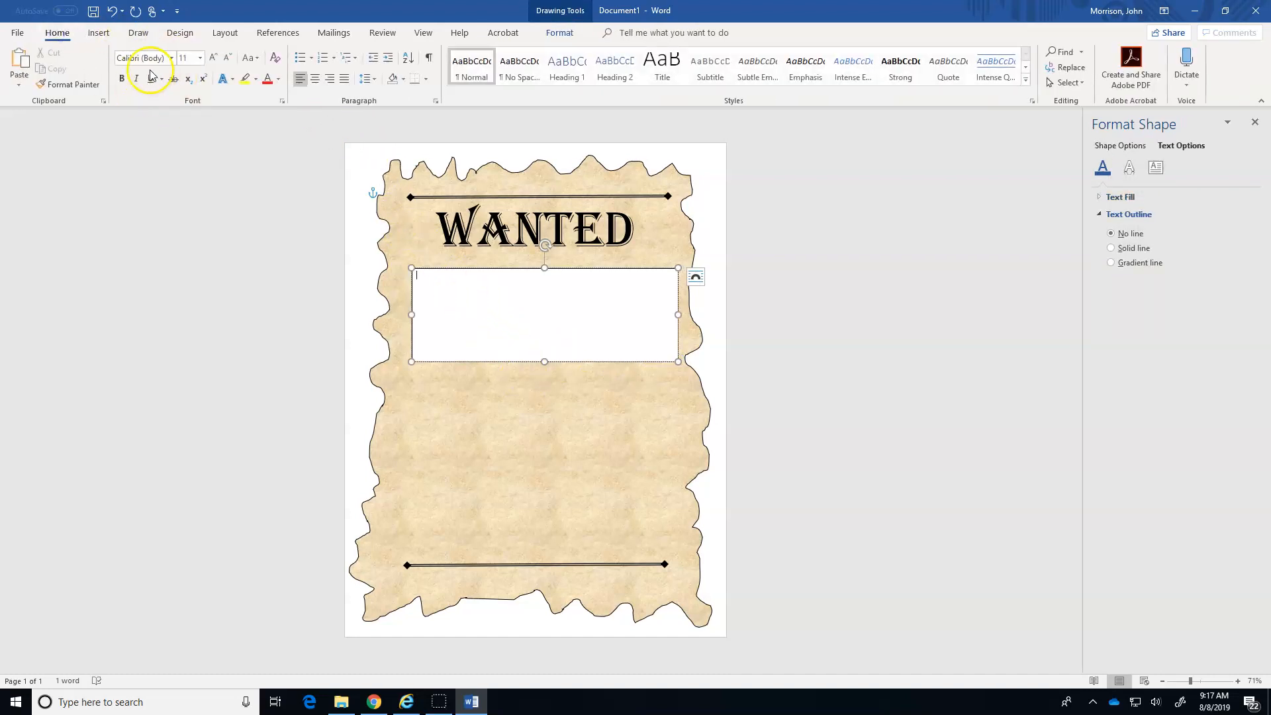
pyautogui.click(172, 60)
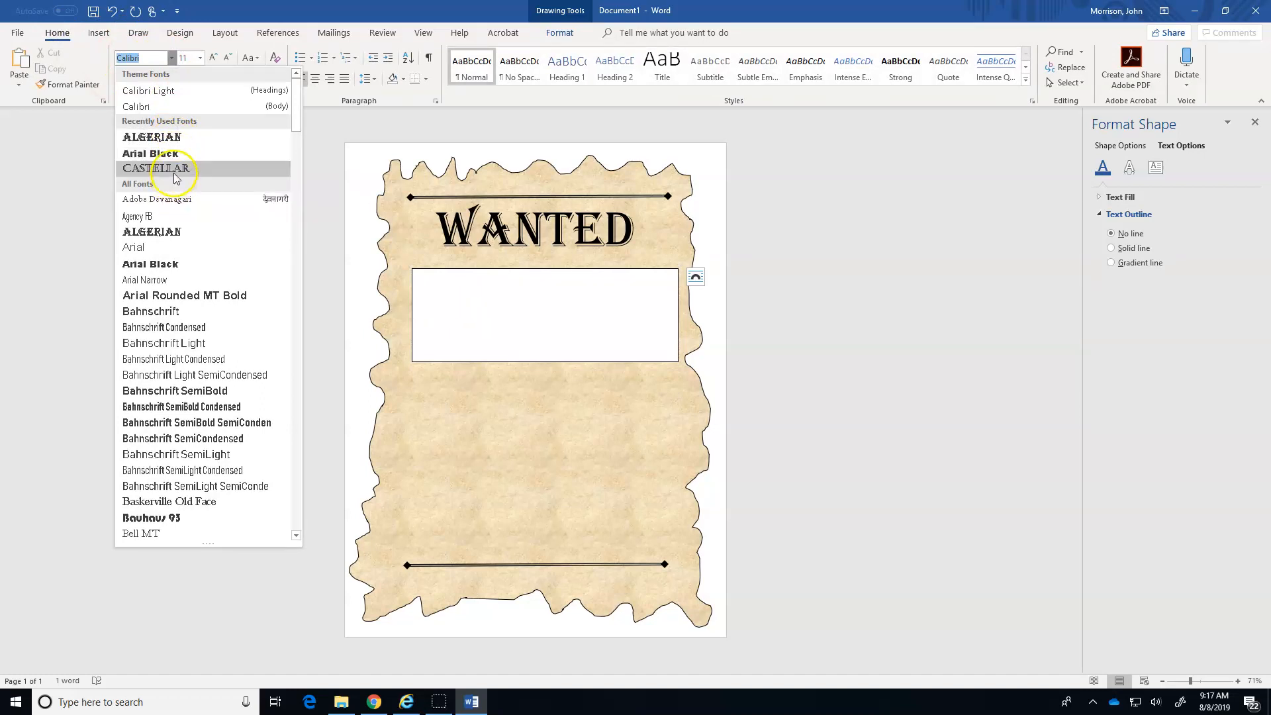
pyautogui.click(178, 140)
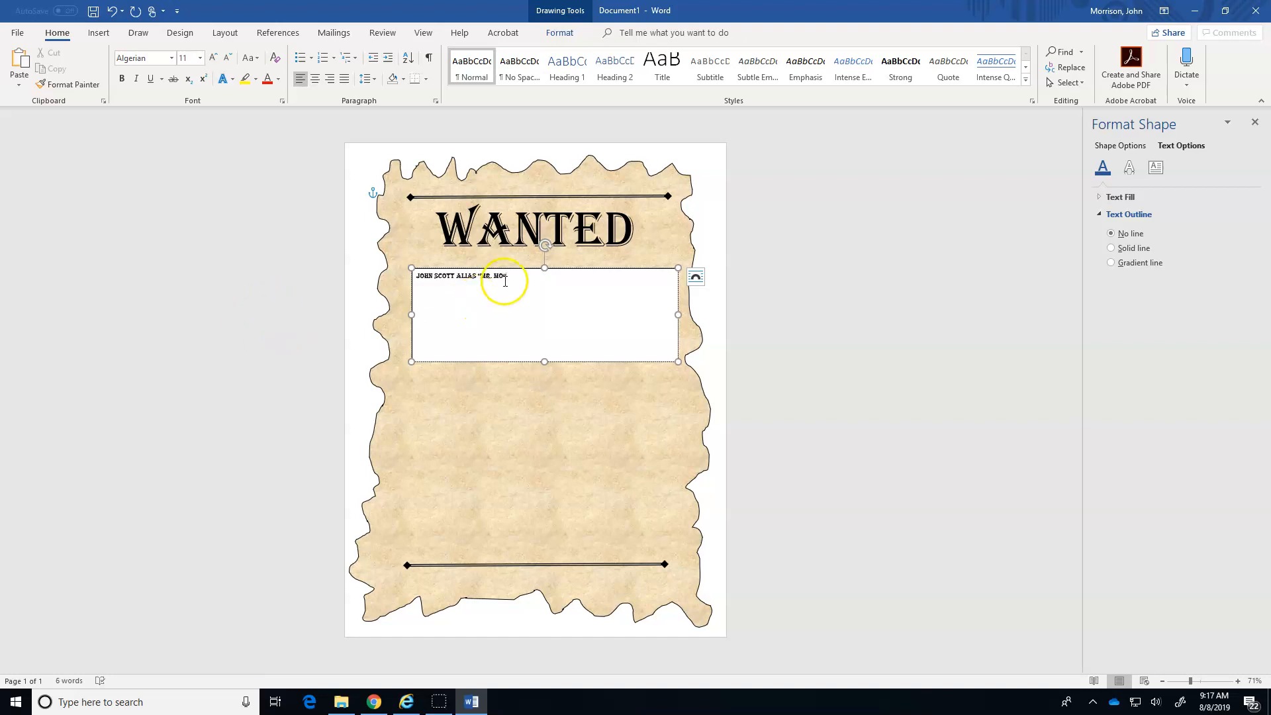
# Center the name and alias line in the text box and enlarge it to 20 pt.
pyautogui.moveTo(509, 275); pyautogui.dragTo(402, 273)
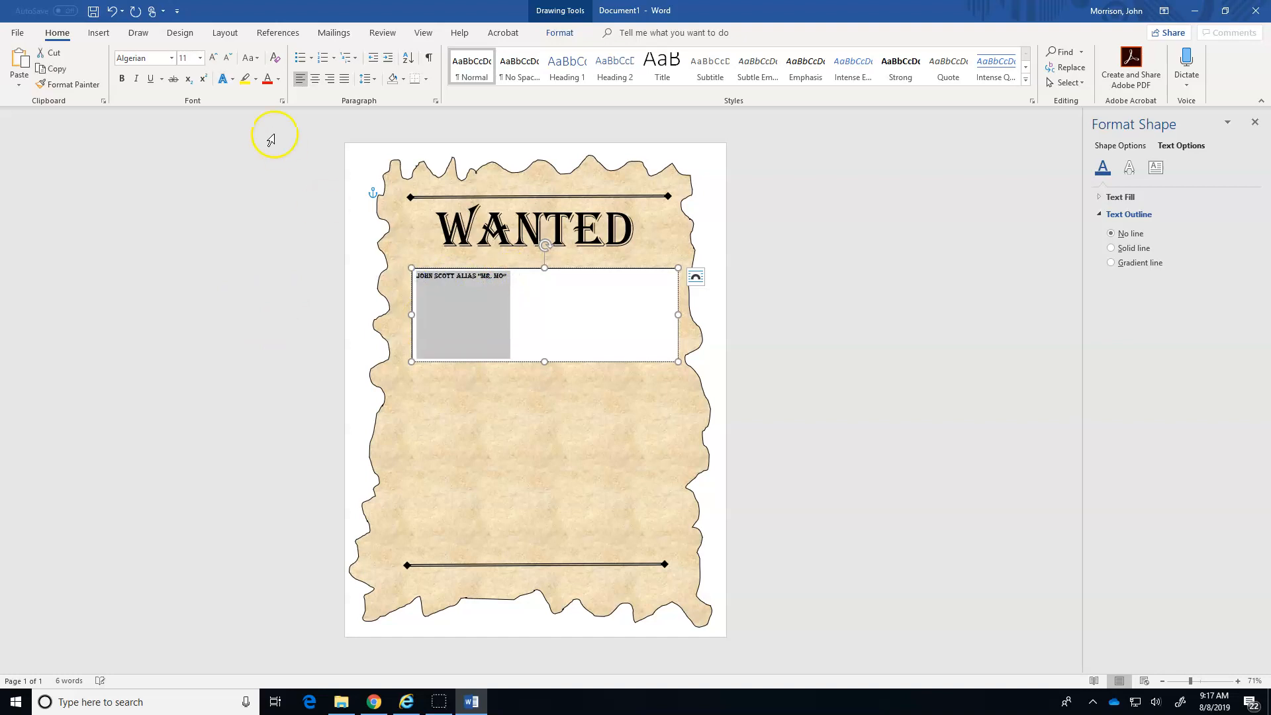
pyautogui.click(317, 80)
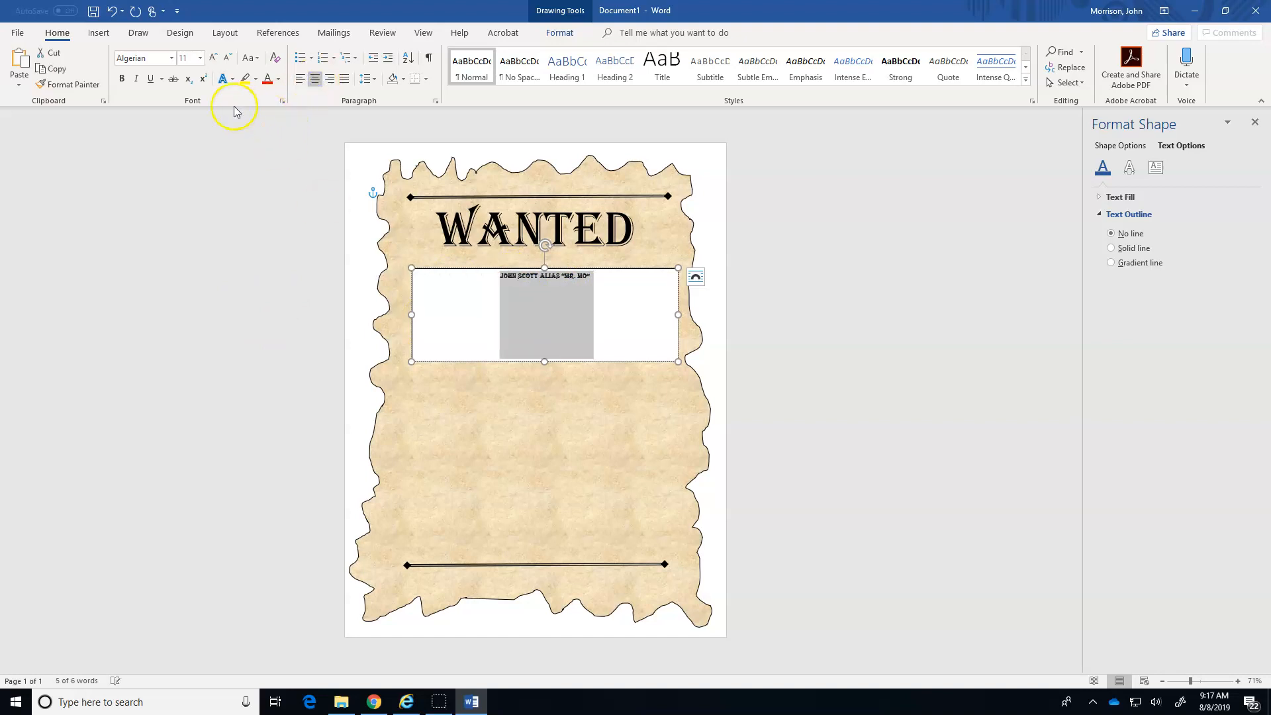
pyautogui.click(212, 58)
pyautogui.click(213, 57)
pyautogui.click(213, 58)
pyautogui.click(213, 57)
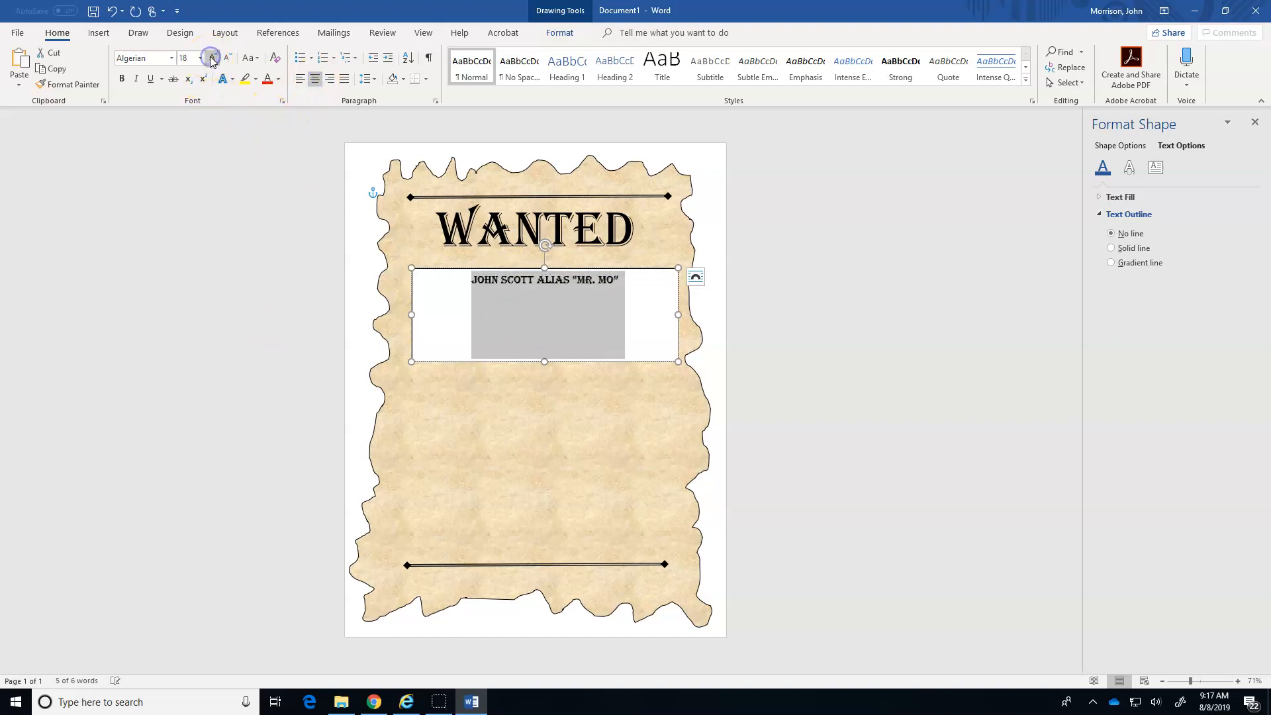
pyautogui.click(213, 58)
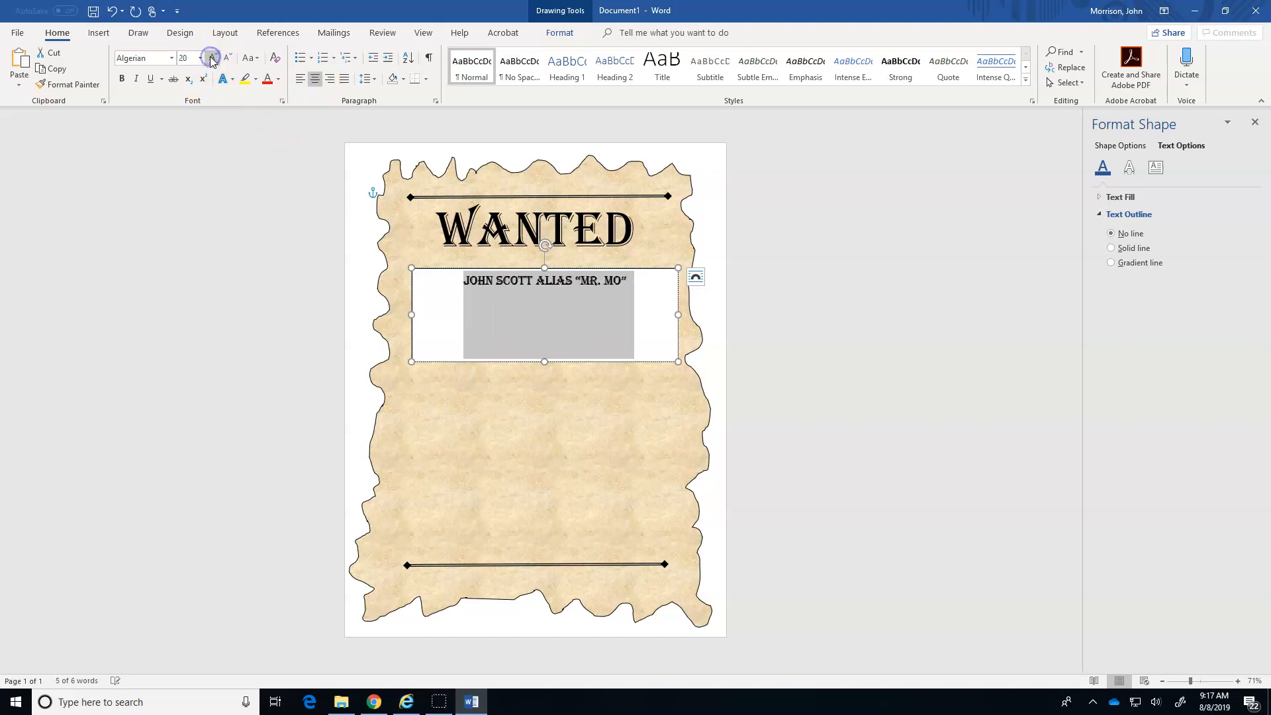
# Add a smaller second line in the text box reading "WANTED FOR TELLING BAD JOKES AND RANDOMLY FARTING IN PUBLIC".
pyautogui.click(632, 282)
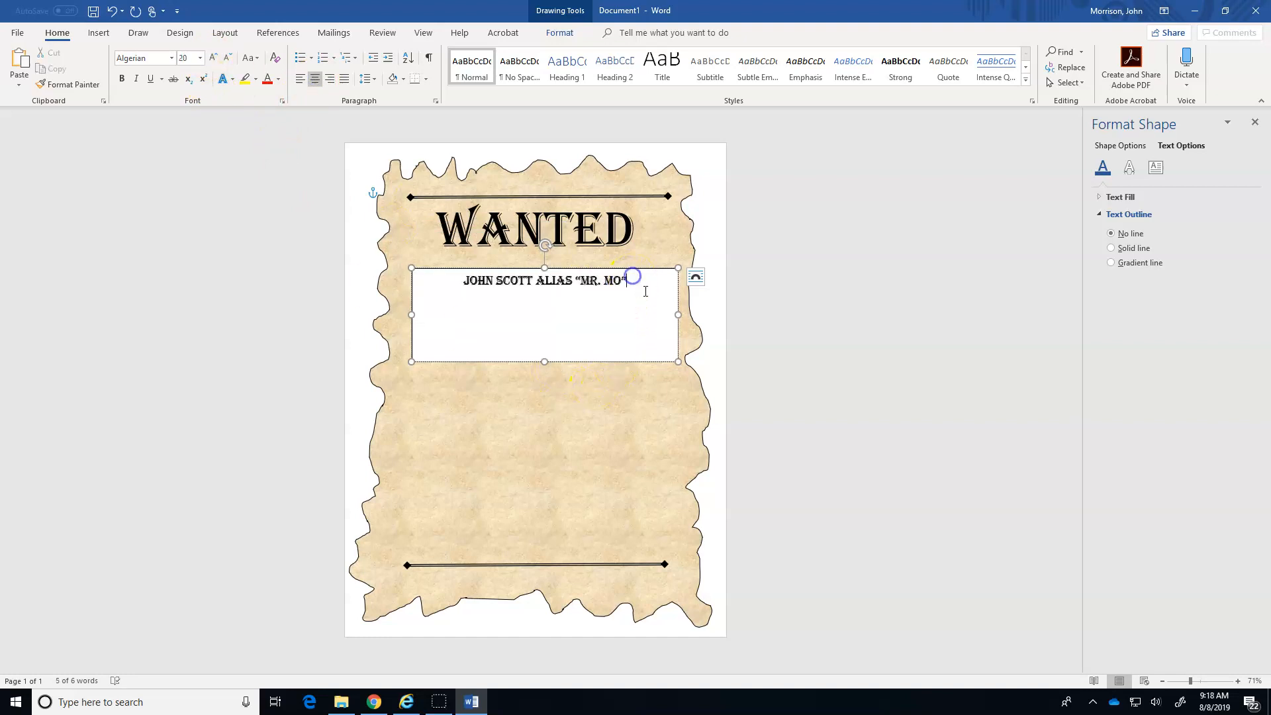
pyautogui.press('Return')
pyautogui.click(227, 58)
pyautogui.click(227, 57)
pyautogui.write('WANTED FO')
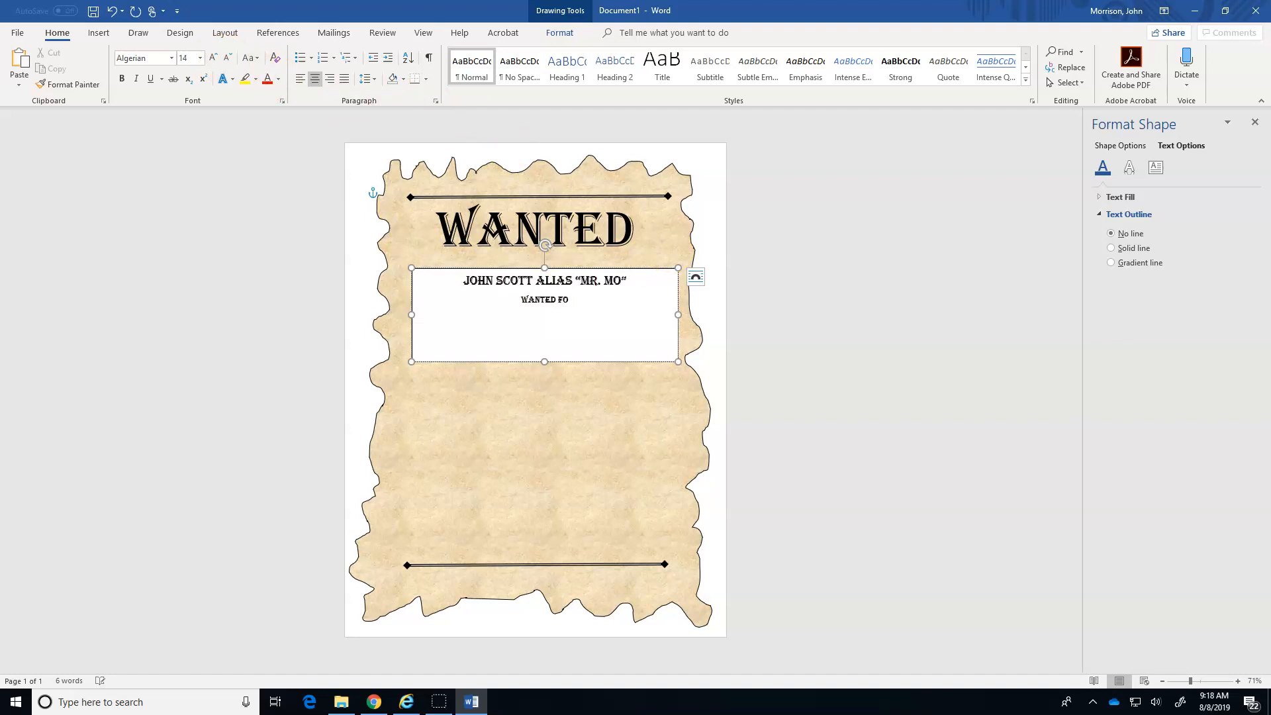
pyautogui.write('R TELLING BAD JOKES AND R')
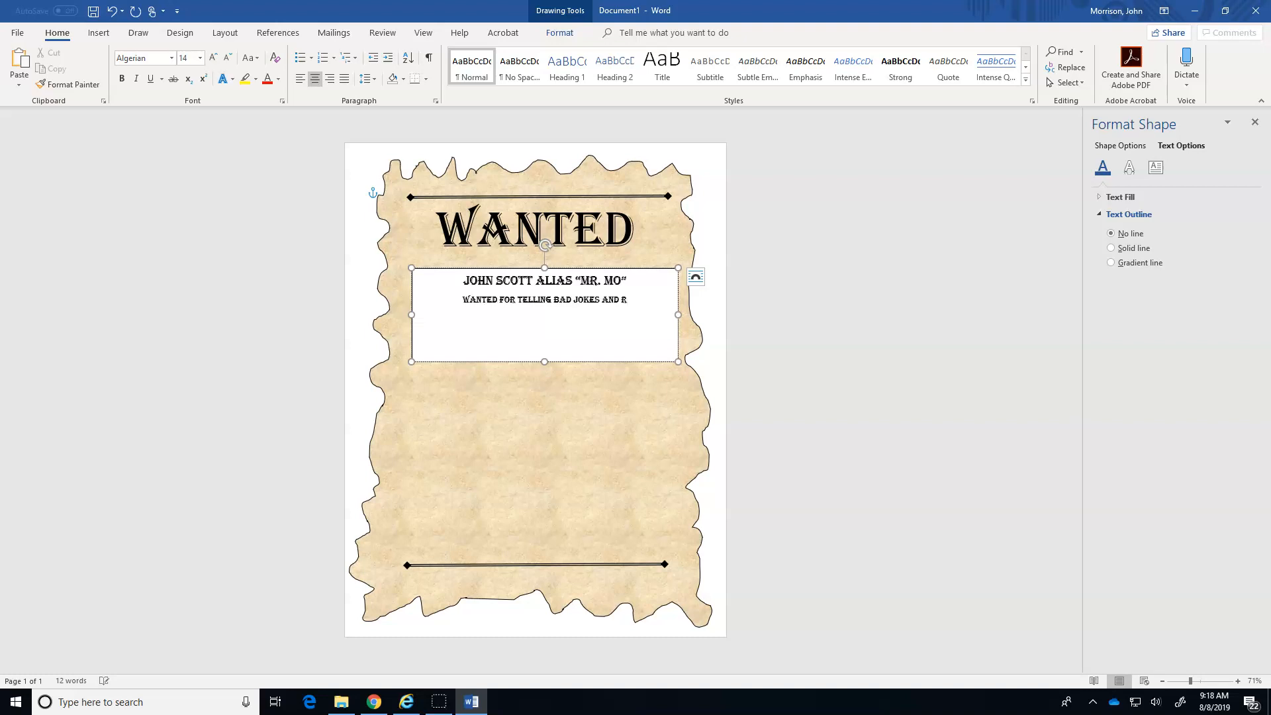
pyautogui.write('ANDOMLY F')
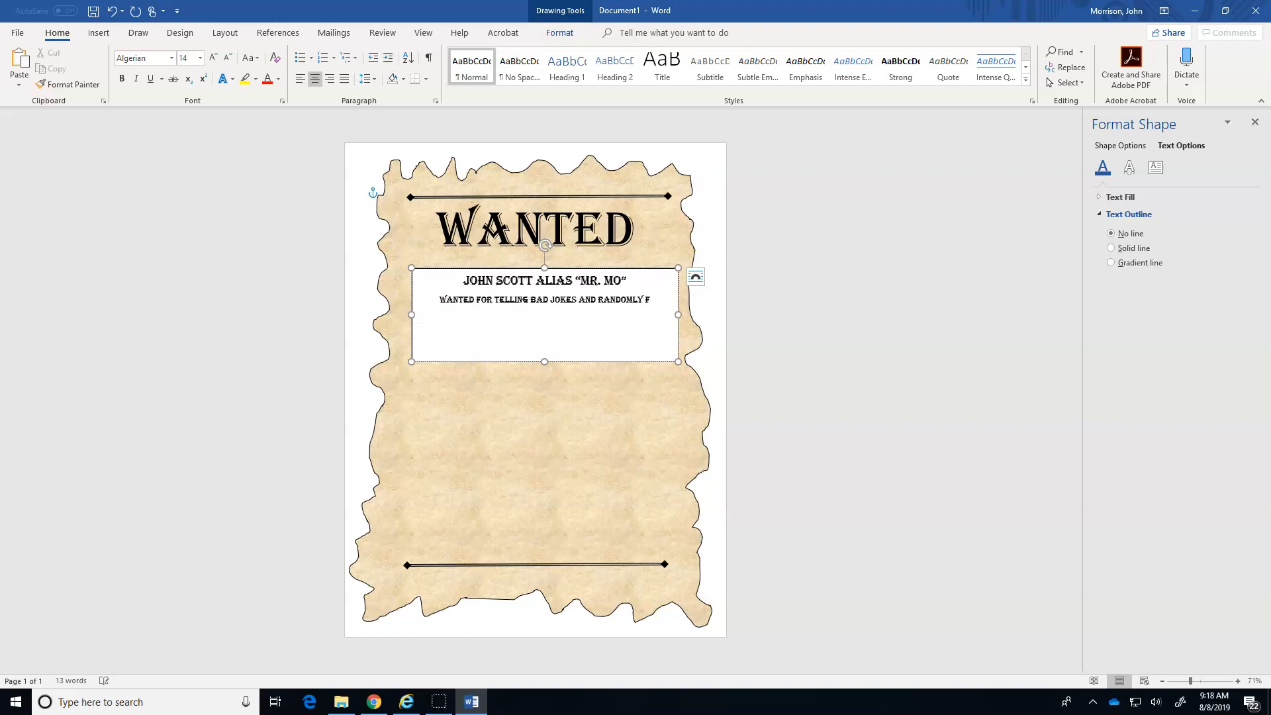
pyautogui.write('ARTING IN PUB')
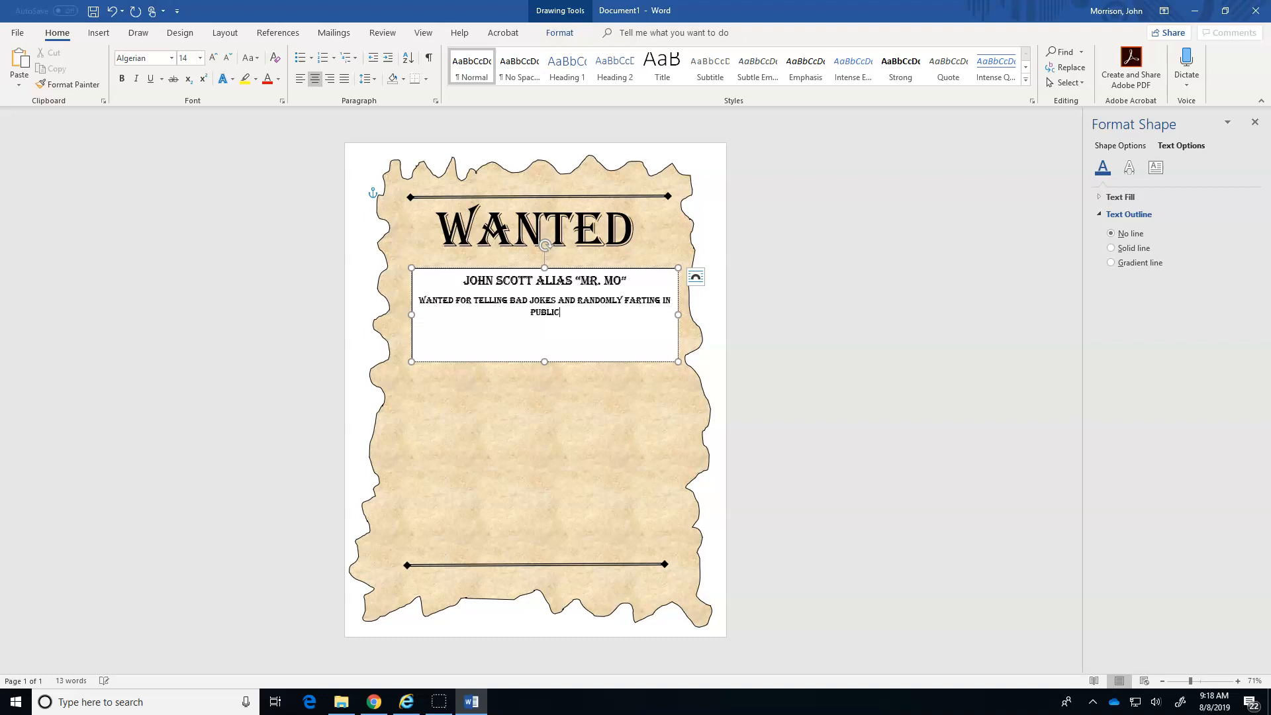
pyautogui.write('LIC')
# Reduce the offence line to 12 pt.
pyautogui.moveTo(556, 355); pyautogui.dragTo(417, 300)
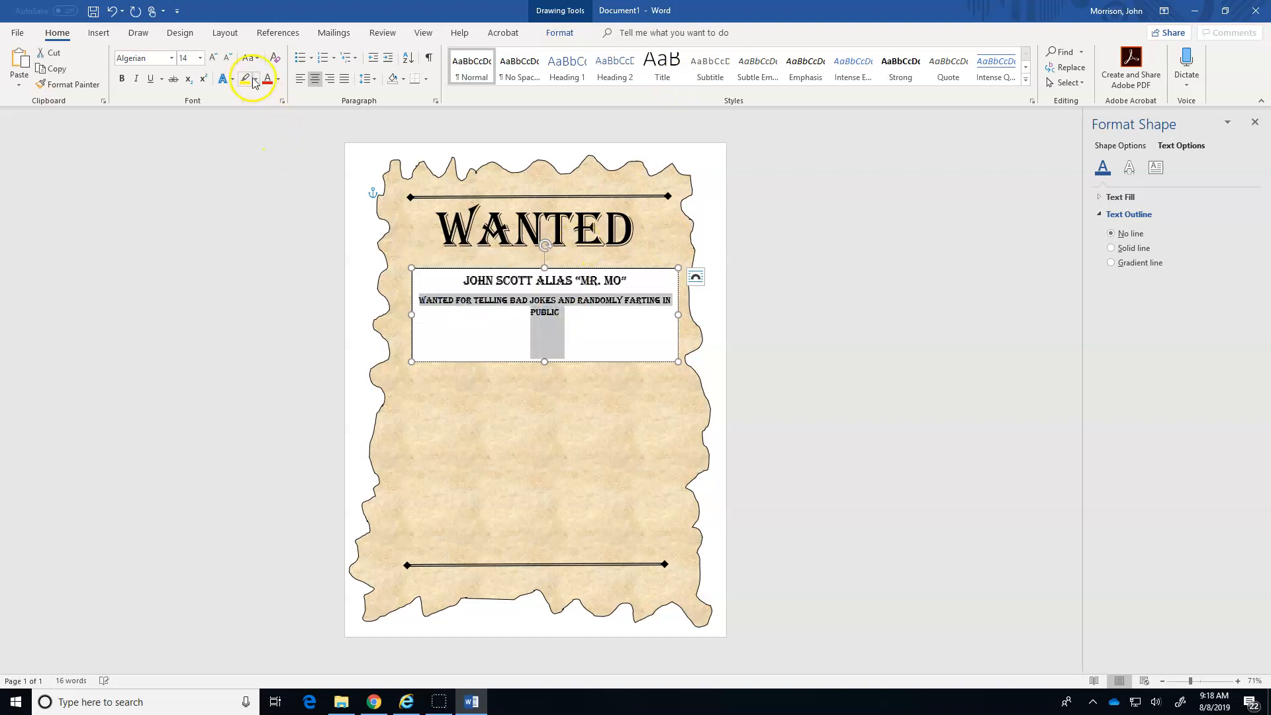
pyautogui.click(231, 61)
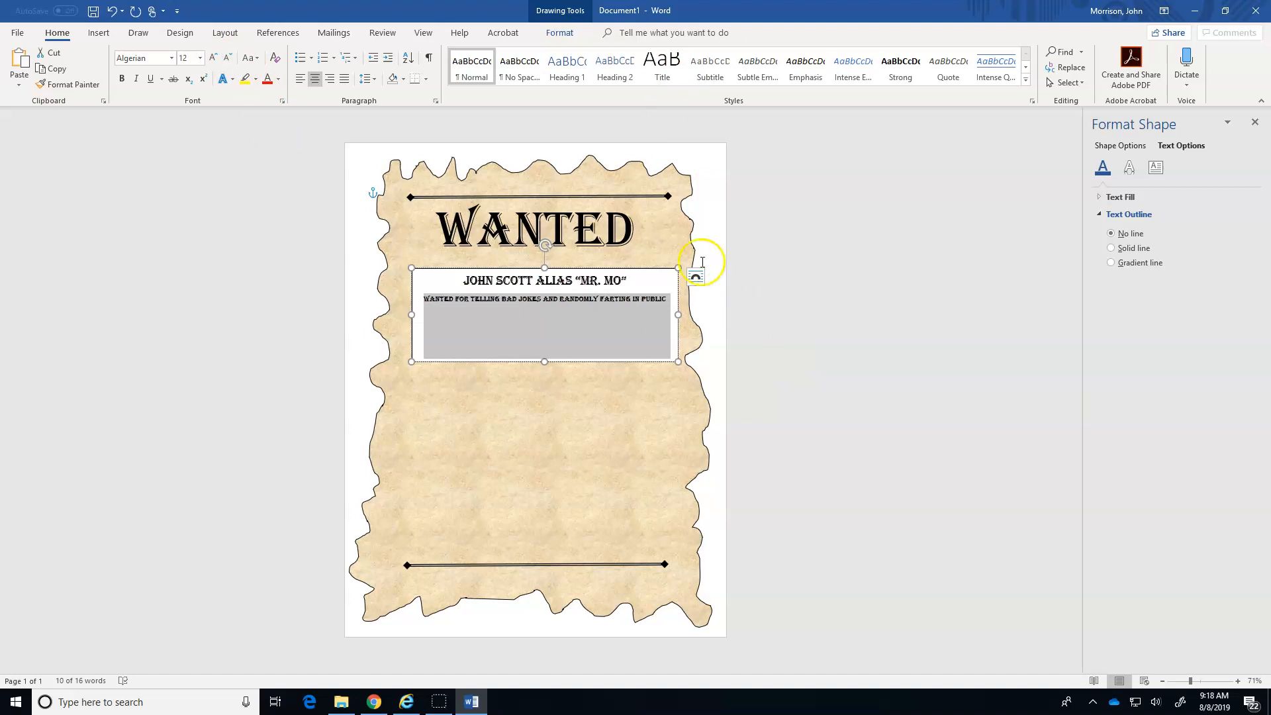
pyautogui.click(653, 221)
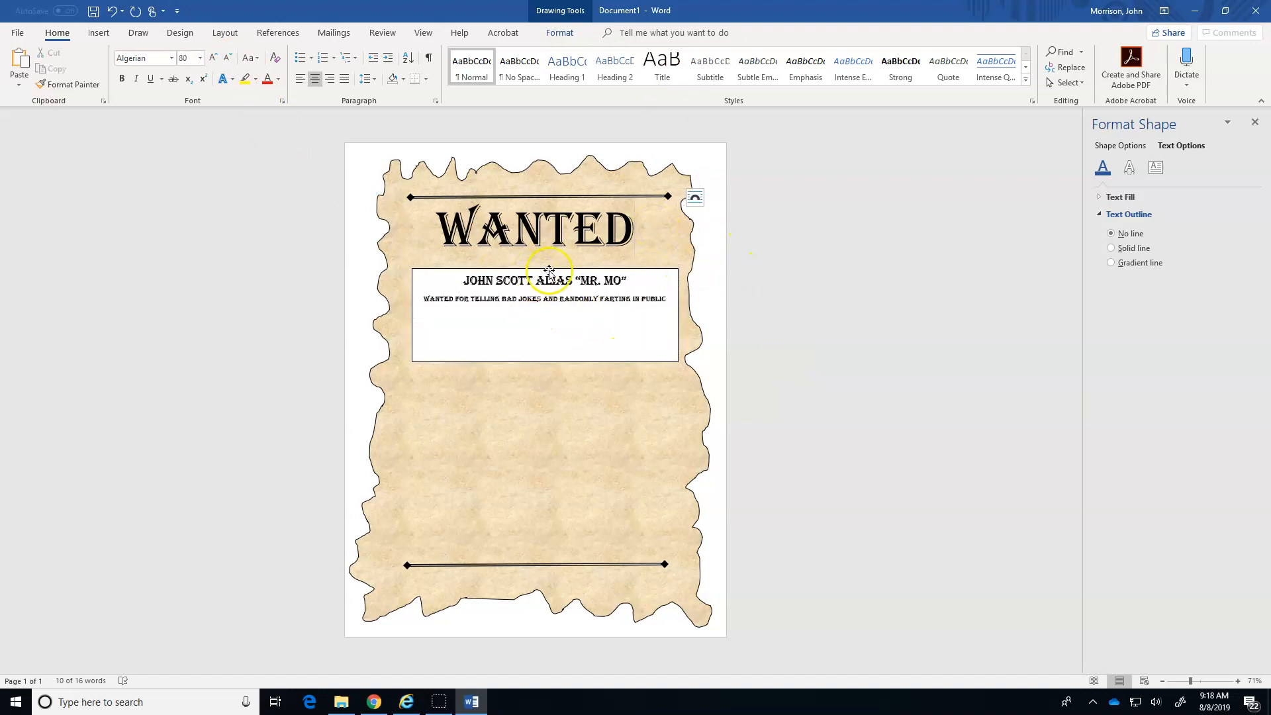
# Remove the outline and fill from the text box holding the name and offence lines.
pyautogui.click(582, 362)
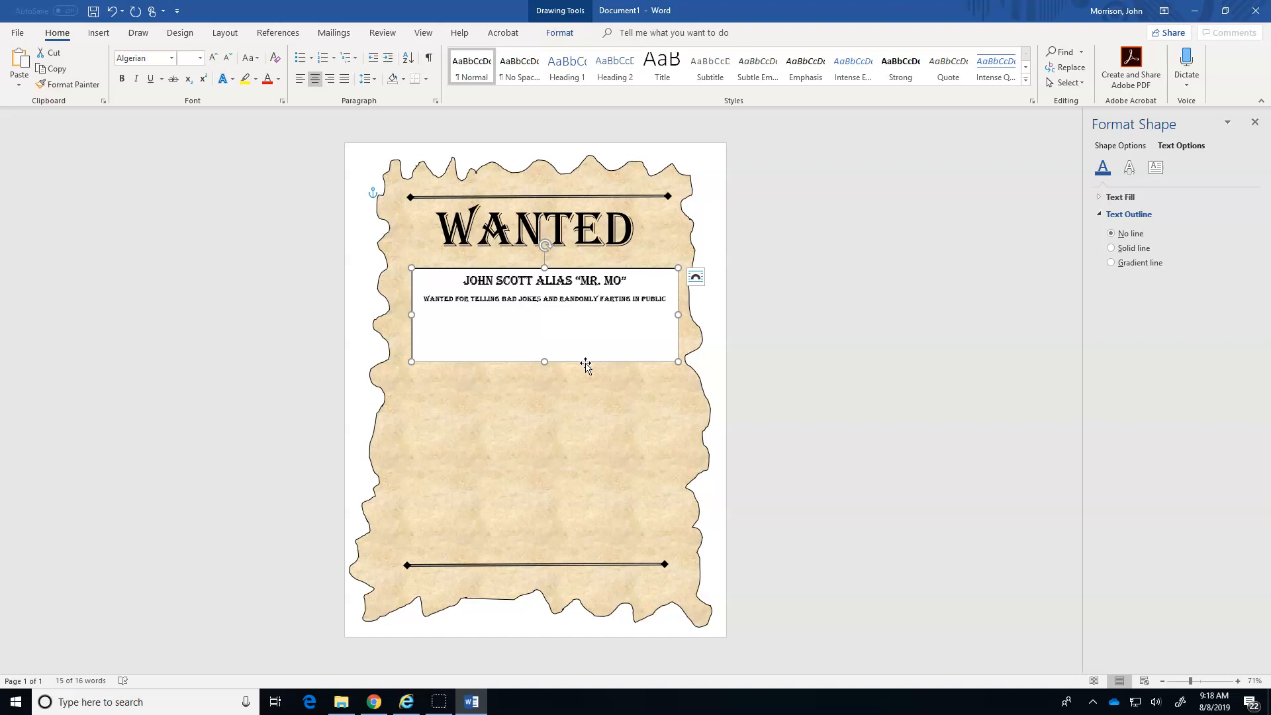
pyautogui.rightClick(586, 364)
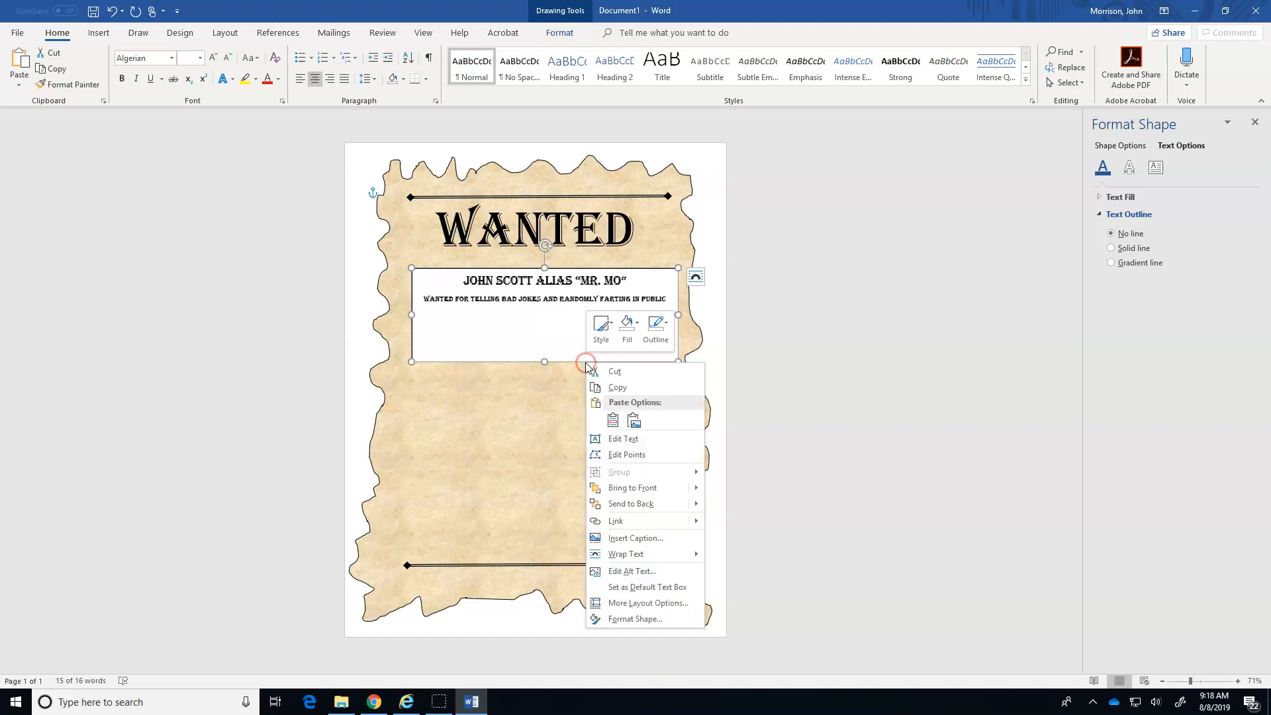
pyautogui.click(638, 624)
pyautogui.click(1112, 236)
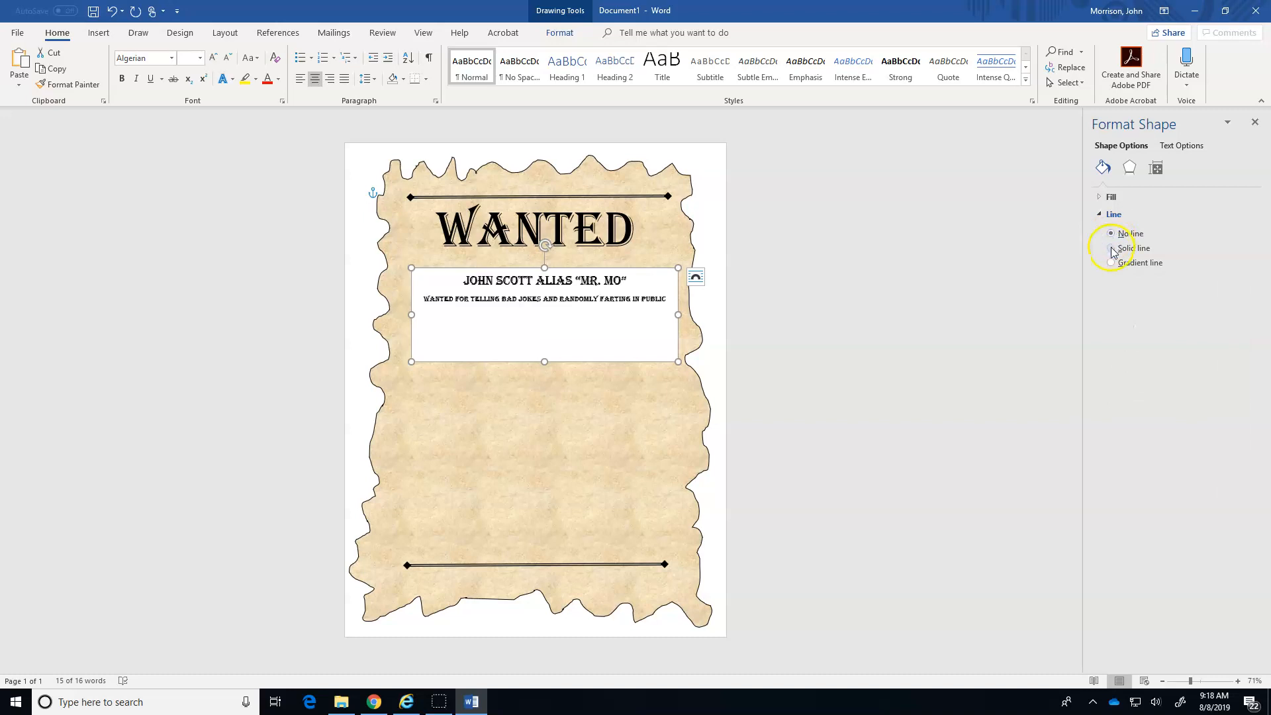
pyautogui.click(1110, 197)
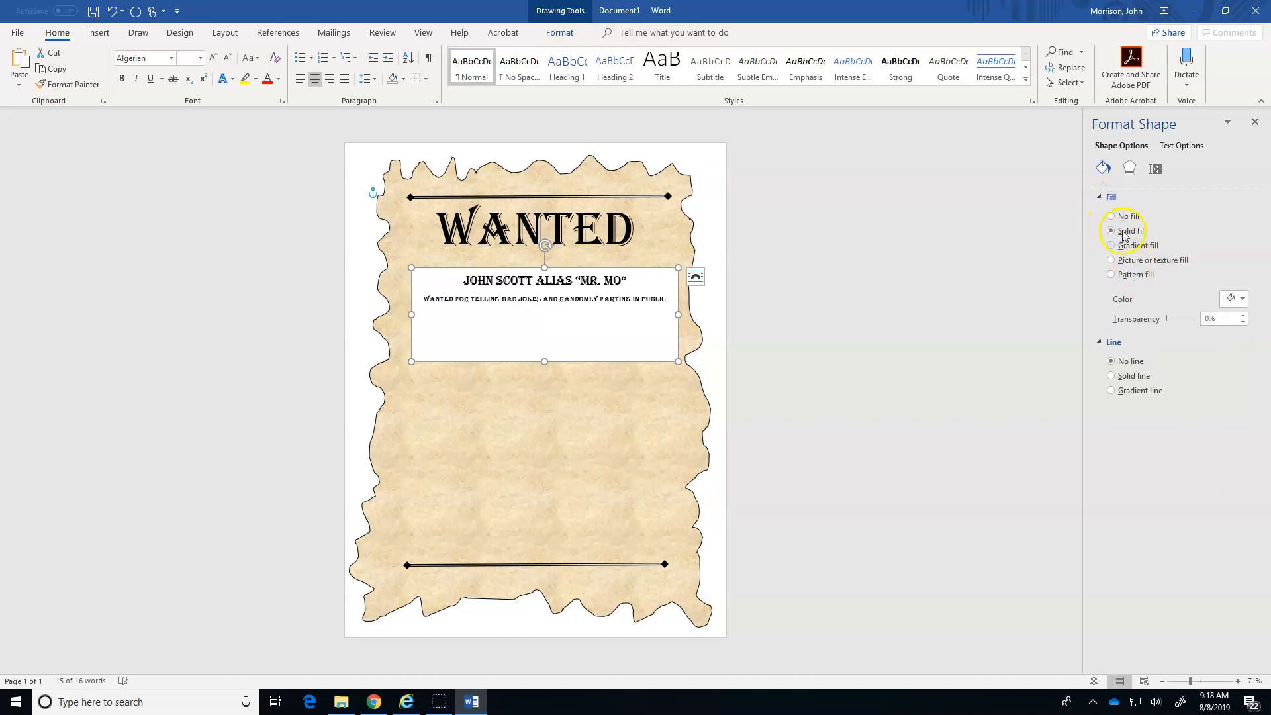
pyautogui.click(1112, 217)
pyautogui.click(604, 434)
# Move the name and offence text box up to sit just beneath the WANTED heading.
pyautogui.click(543, 298)
pyautogui.moveTo(566, 269); pyautogui.dragTo(559, 253)
pyautogui.click(619, 386)
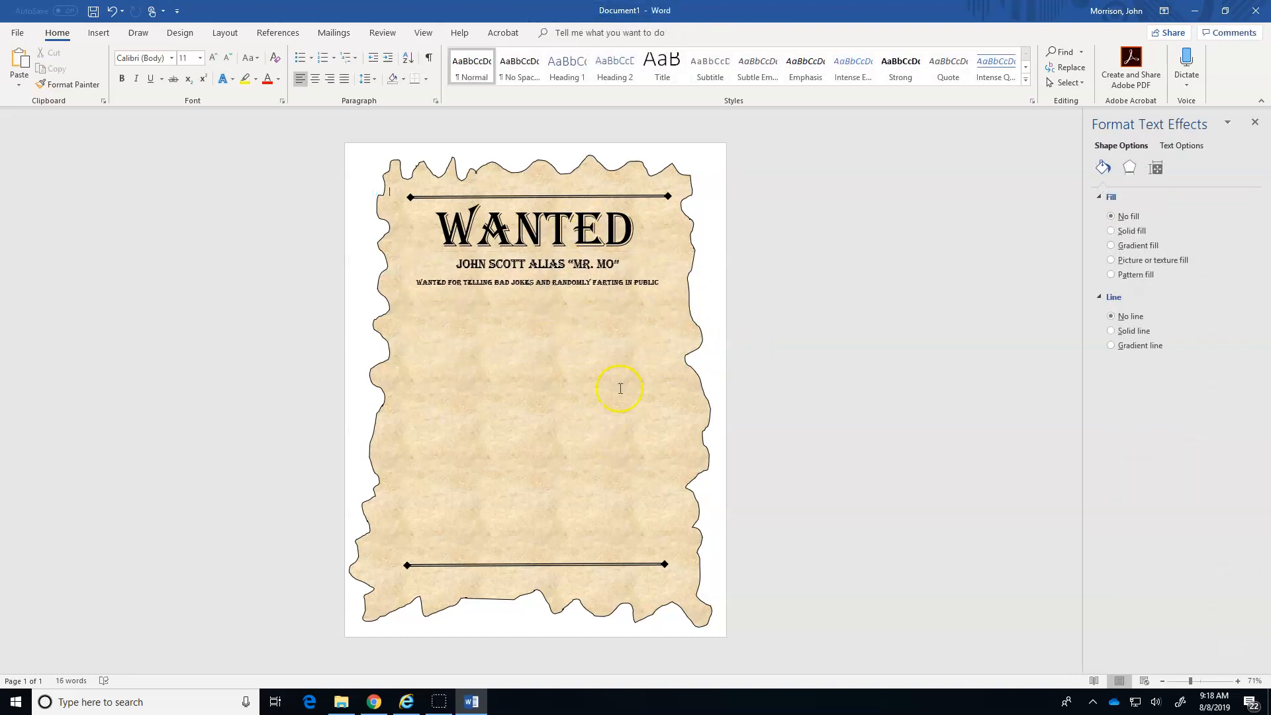
# Move the shrunken document window aside, insert the "mo chins" picture file from the desktop, and bring the window back.
pyautogui.click(1225, 12)
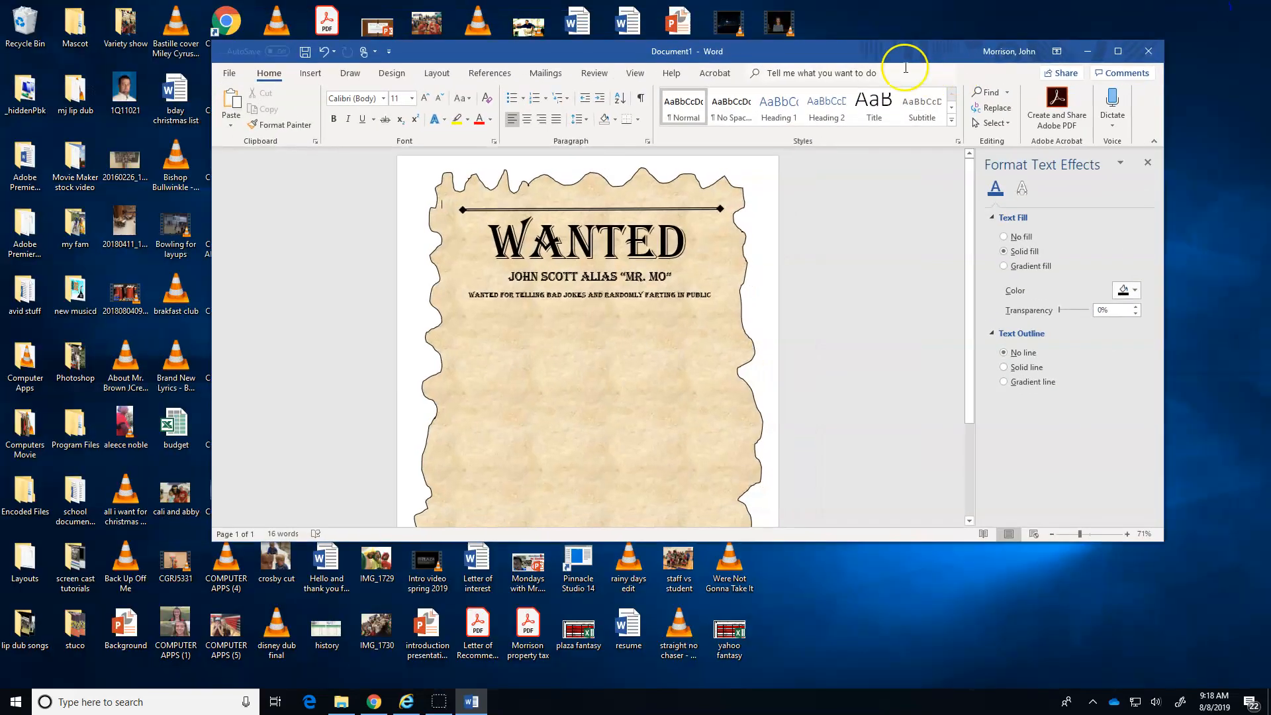
pyautogui.moveTo(851, 40); pyautogui.dragTo(1078, 195)
pyautogui.moveTo(700, 142); pyautogui.dragTo(1213, 86)
pyautogui.moveTo(526, 422); pyautogui.dragTo(971, 494)
pyautogui.click(1064, 357)
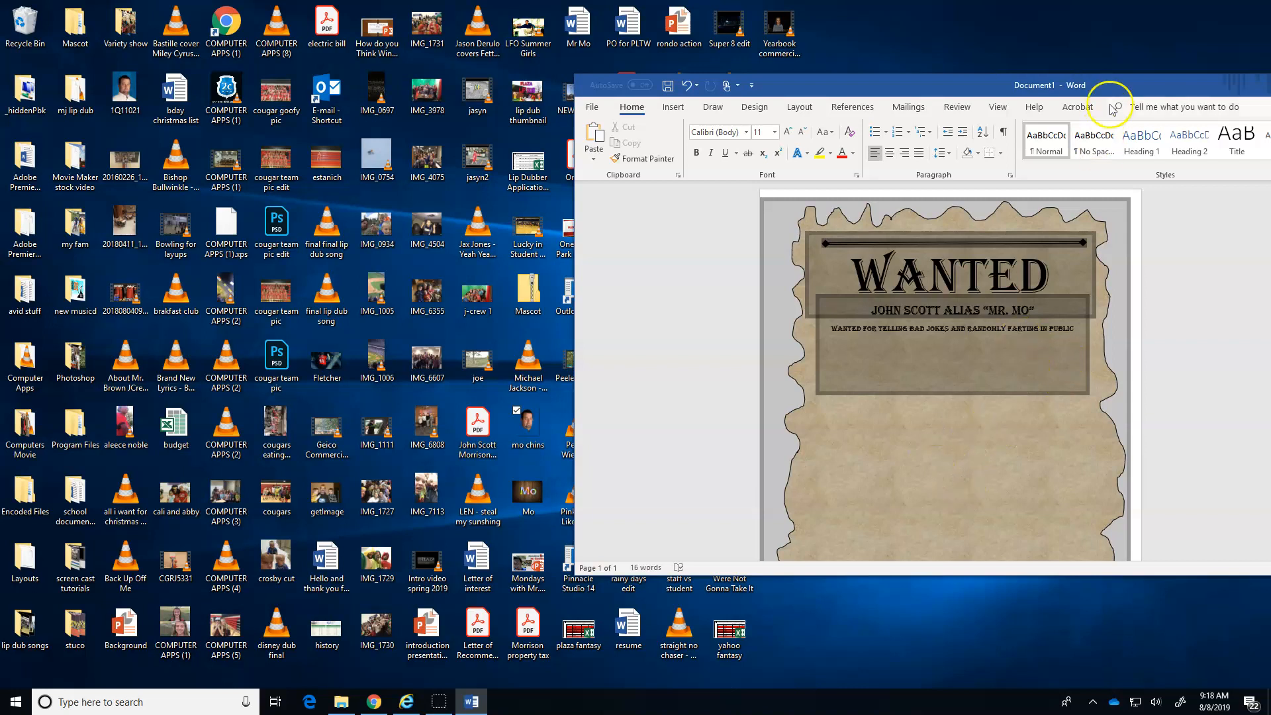
pyautogui.moveTo(1129, 79); pyautogui.dragTo(760, 78)
pyautogui.click(1115, 77)
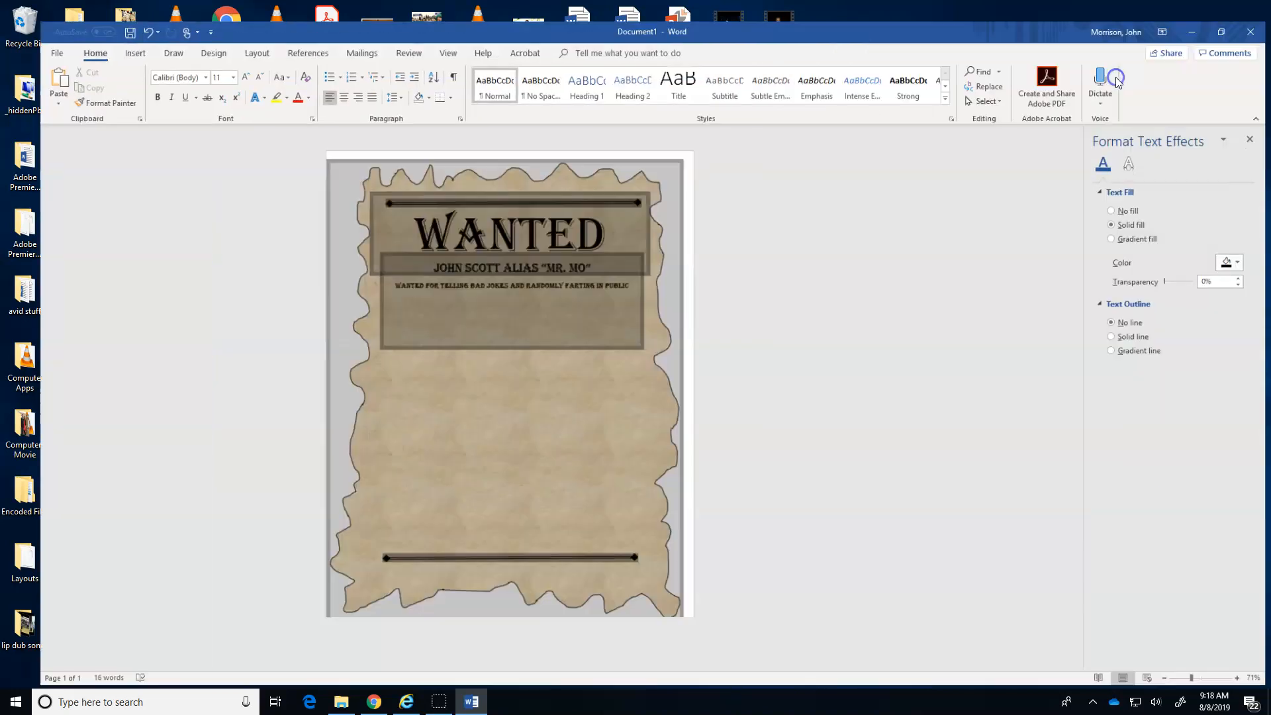
# Shift the parchment aside to reach the inserted picture and position the picture in Middle Center with Square Text Wrapping.
pyautogui.click(497, 394)
pyautogui.moveTo(489, 420); pyautogui.dragTo(625, 432)
pyautogui.click(472, 372)
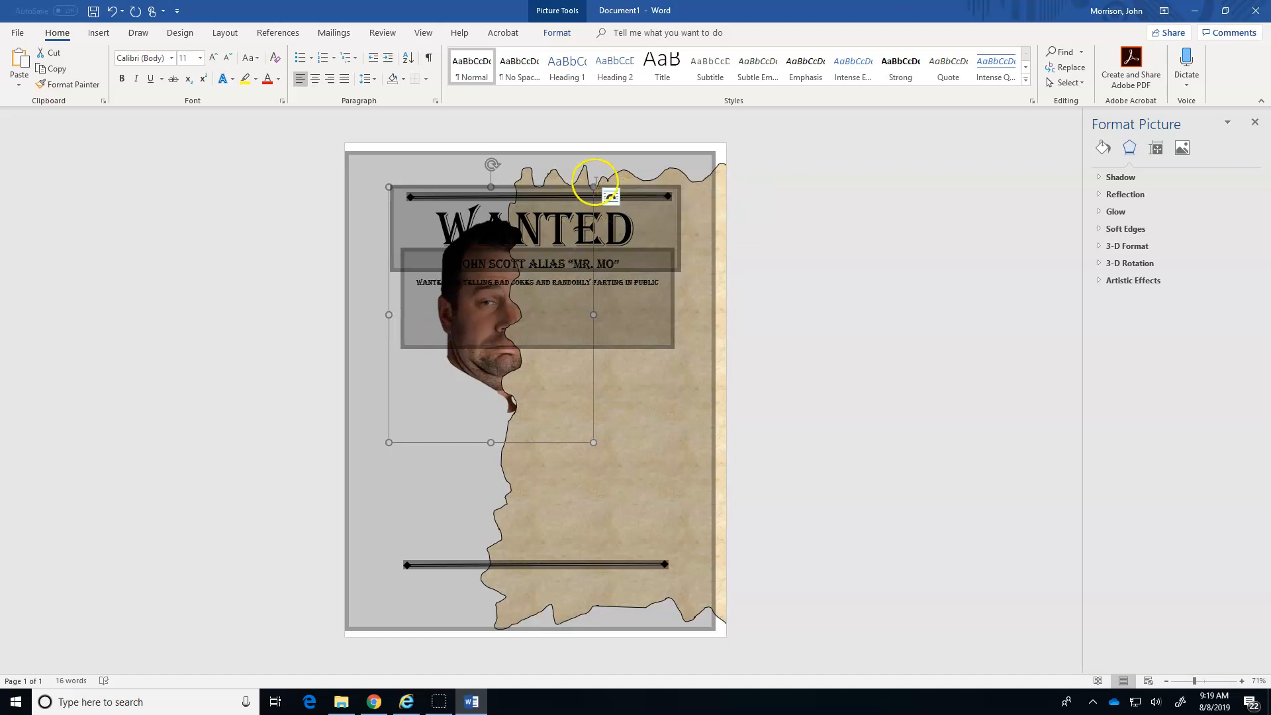
pyautogui.click(562, 33)
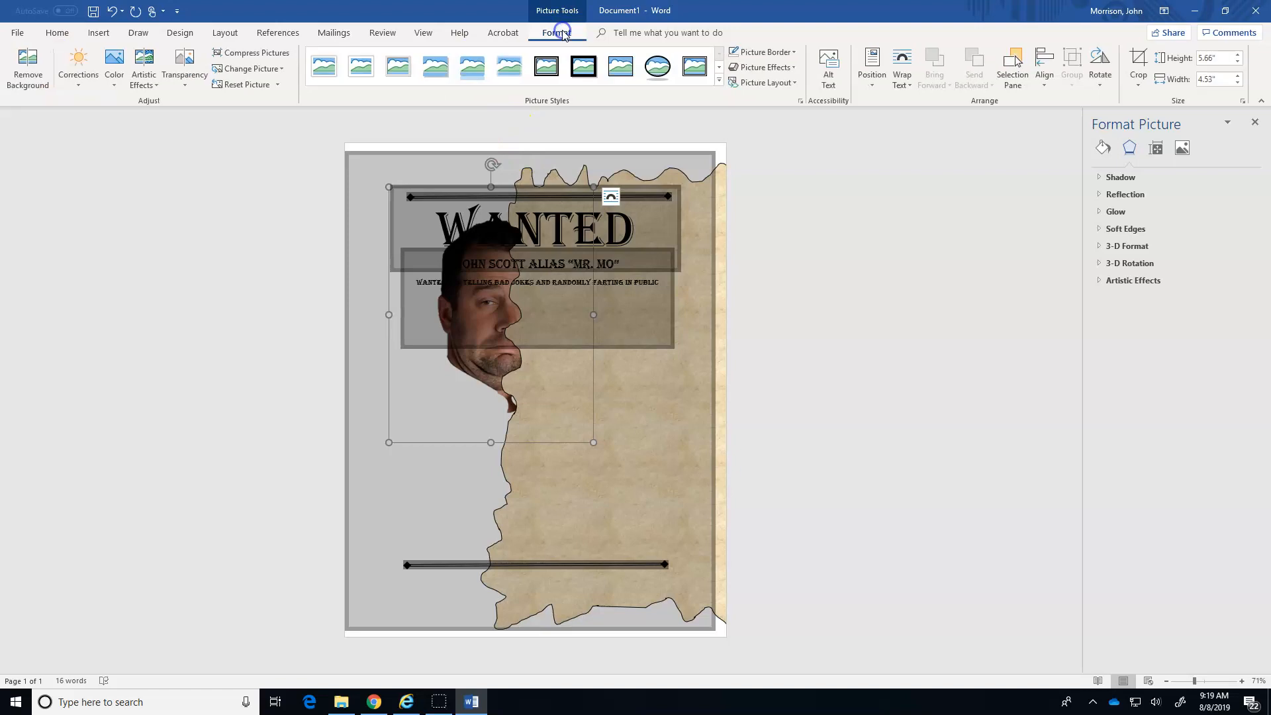
pyautogui.click(870, 72)
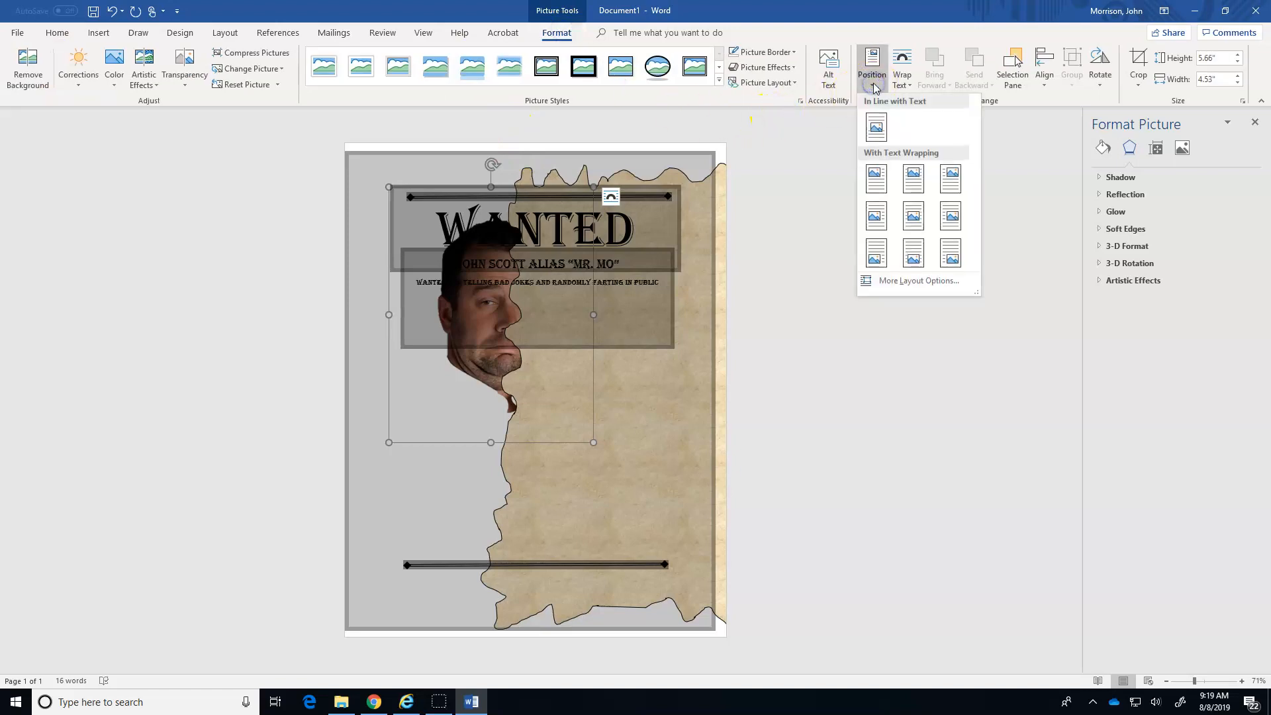
pyautogui.click(907, 225)
# Move the parchment shape back across the page behind the text and picture.
pyautogui.click(659, 505)
pyautogui.moveTo(657, 514); pyautogui.dragTo(526, 513)
pyautogui.click(873, 406)
# Reposition the face picture just beneath the offence line, slightly left of the page's center.
pyautogui.click(516, 305)
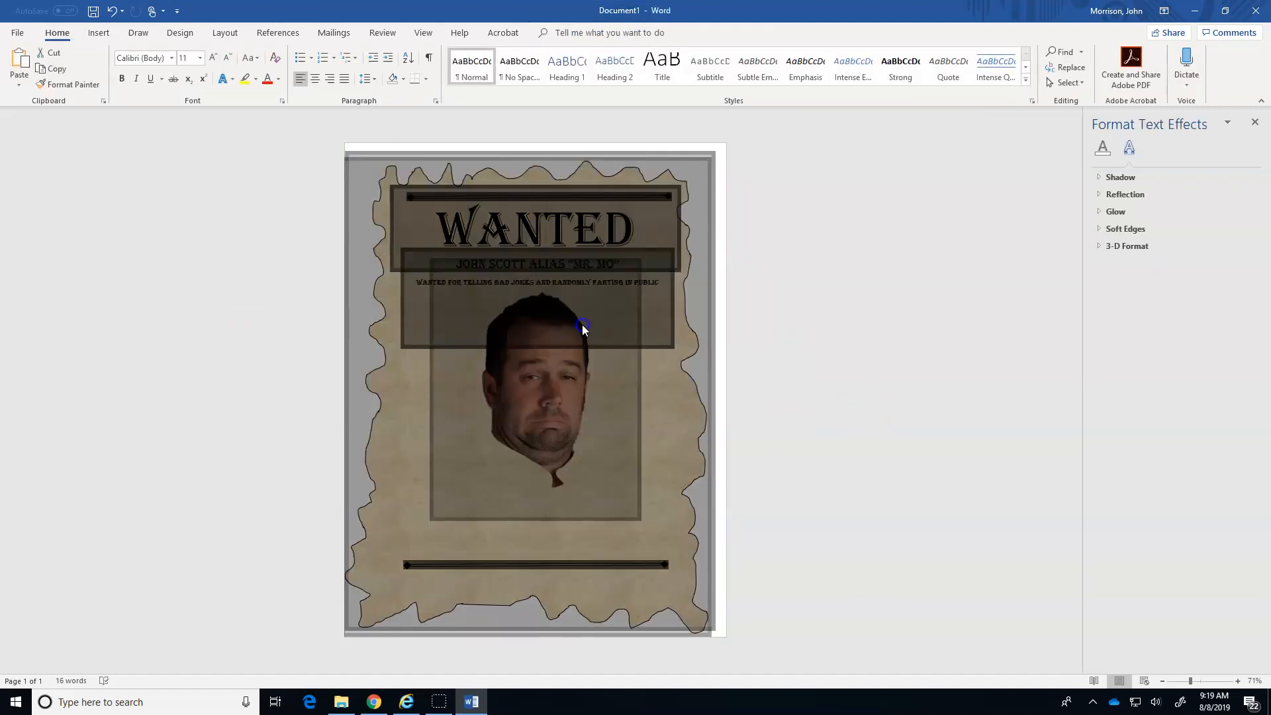
pyautogui.click(582, 325)
pyautogui.click(543, 422)
pyautogui.moveTo(555, 420)
pyautogui.mouseDown()
pyautogui.moveTo(541, 460)
pyautogui.moveTo(547, 406)
pyautogui.mouseUp()
pyautogui.click(445, 166)
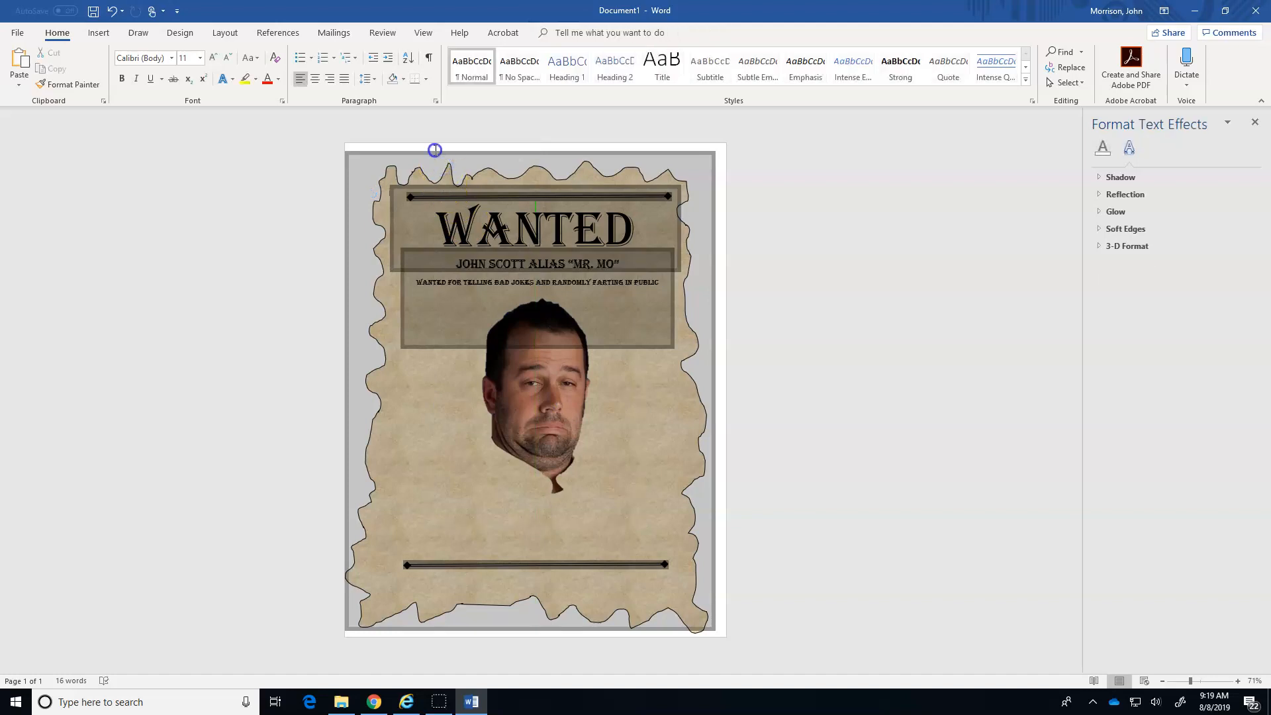
pyautogui.moveTo(554, 402)
pyautogui.mouseDown()
pyautogui.moveTo(550, 431)
pyautogui.moveTo(538, 371)
pyautogui.mouseUp()
# Stretch the parchment shape on all four sides so it nearly fills the page.
pyautogui.click(694, 538)
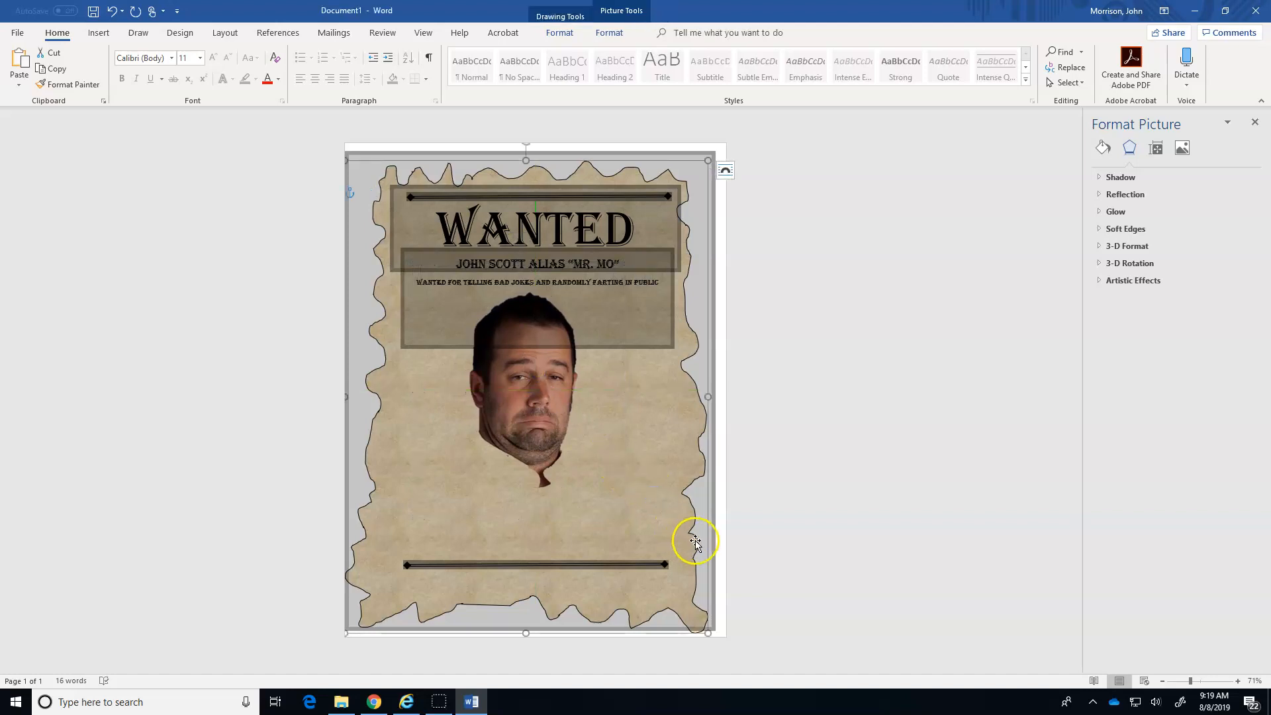
pyautogui.moveTo(706, 397); pyautogui.dragTo(709, 397)
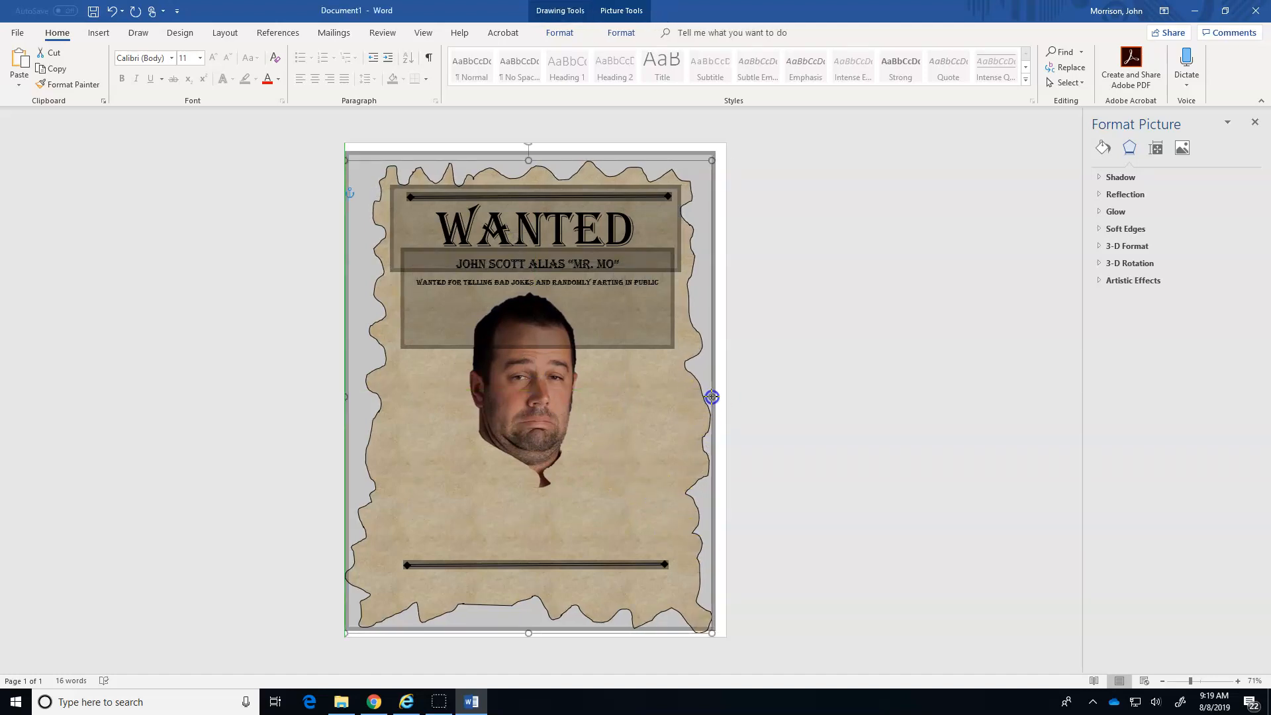
pyautogui.moveTo(356, 405); pyautogui.dragTo(329, 400)
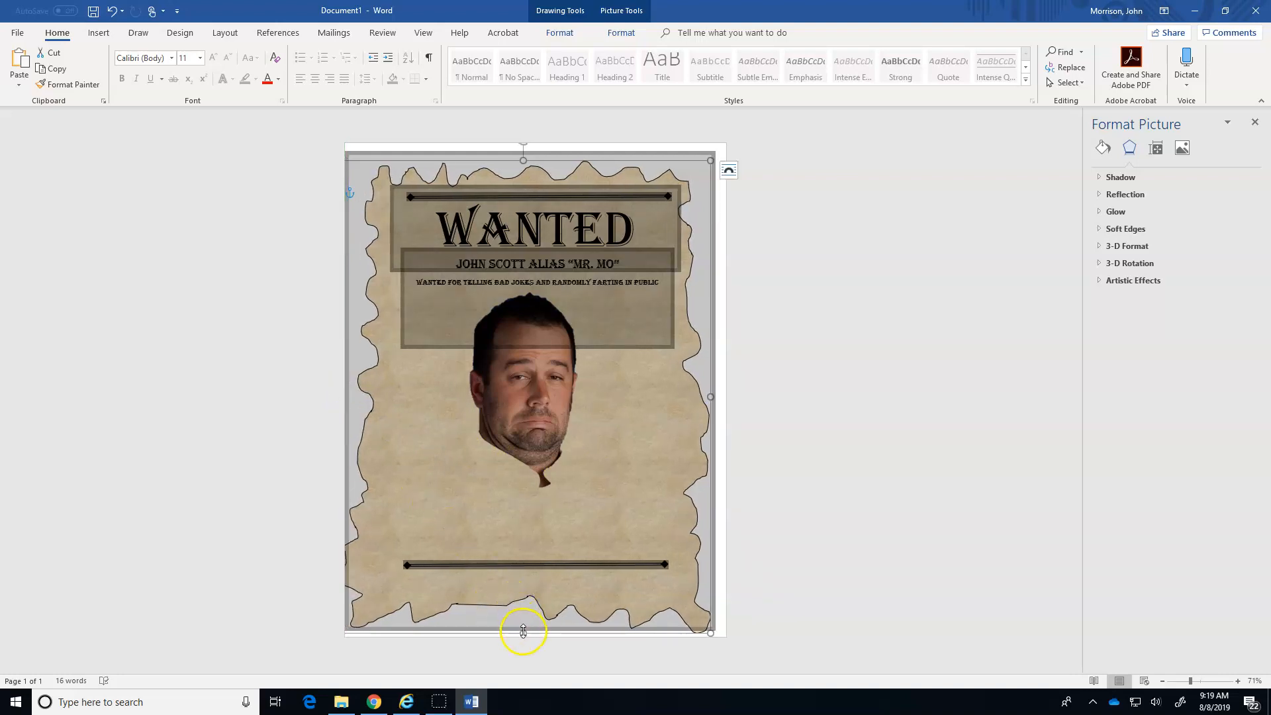
pyautogui.moveTo(519, 633); pyautogui.dragTo(523, 642)
pyautogui.moveTo(524, 161); pyautogui.dragTo(522, 143)
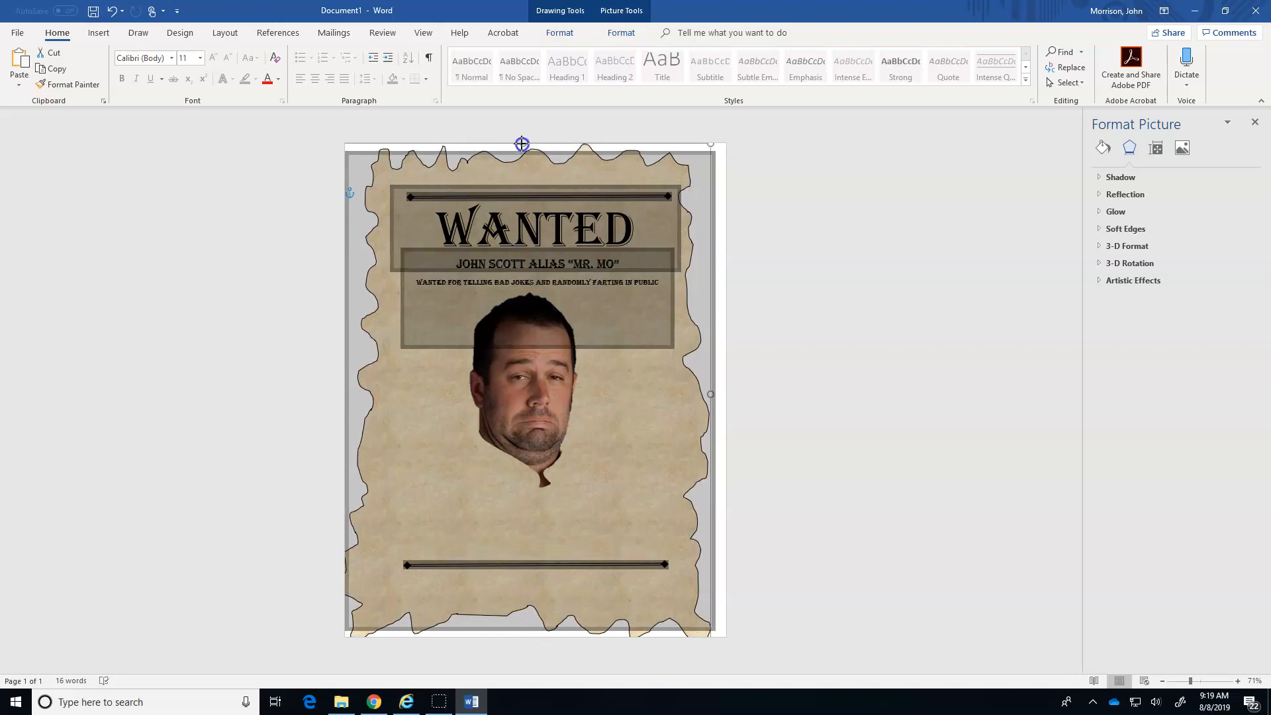
pyautogui.click(776, 279)
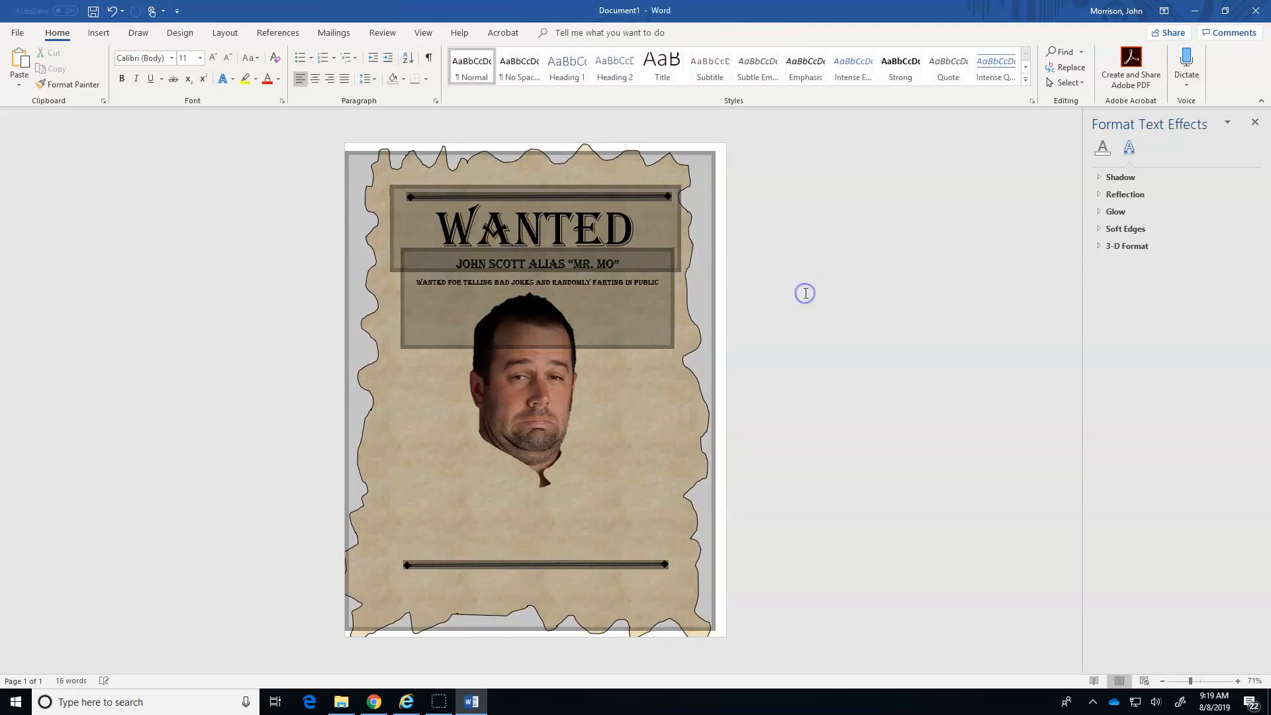
# Draw a text box about 6.07" wide and 1.91" high between the face picture and the lower diamond-ended line.
pyautogui.click(101, 35)
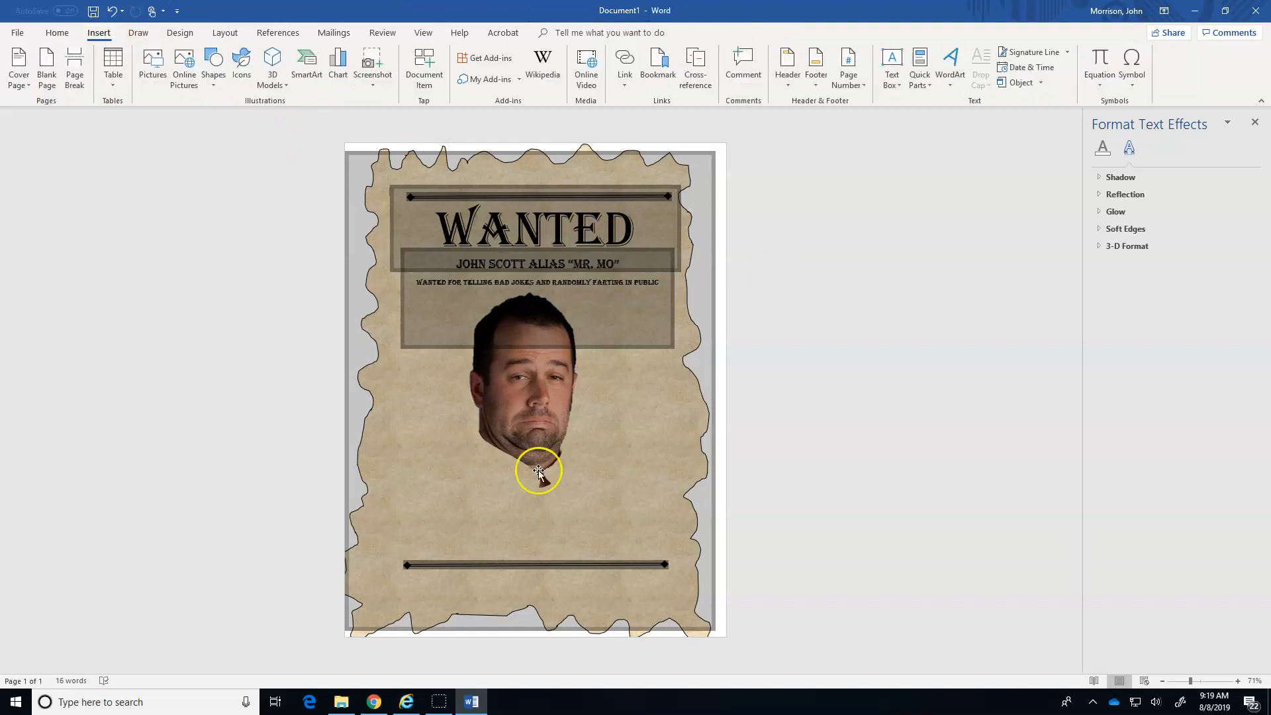
pyautogui.click(108, 35)
pyautogui.click(893, 76)
pyautogui.click(938, 487)
pyautogui.moveTo(396, 482)
pyautogui.mouseDown()
pyautogui.moveTo(556, 559)
pyautogui.moveTo(670, 568)
pyautogui.mouseUp()
pyautogui.moveTo(629, 488); pyautogui.dragTo(631, 475)
# Enter "$15 REWARD" in the new text box and set the text in the Algerian font.
pyautogui.click(479, 490)
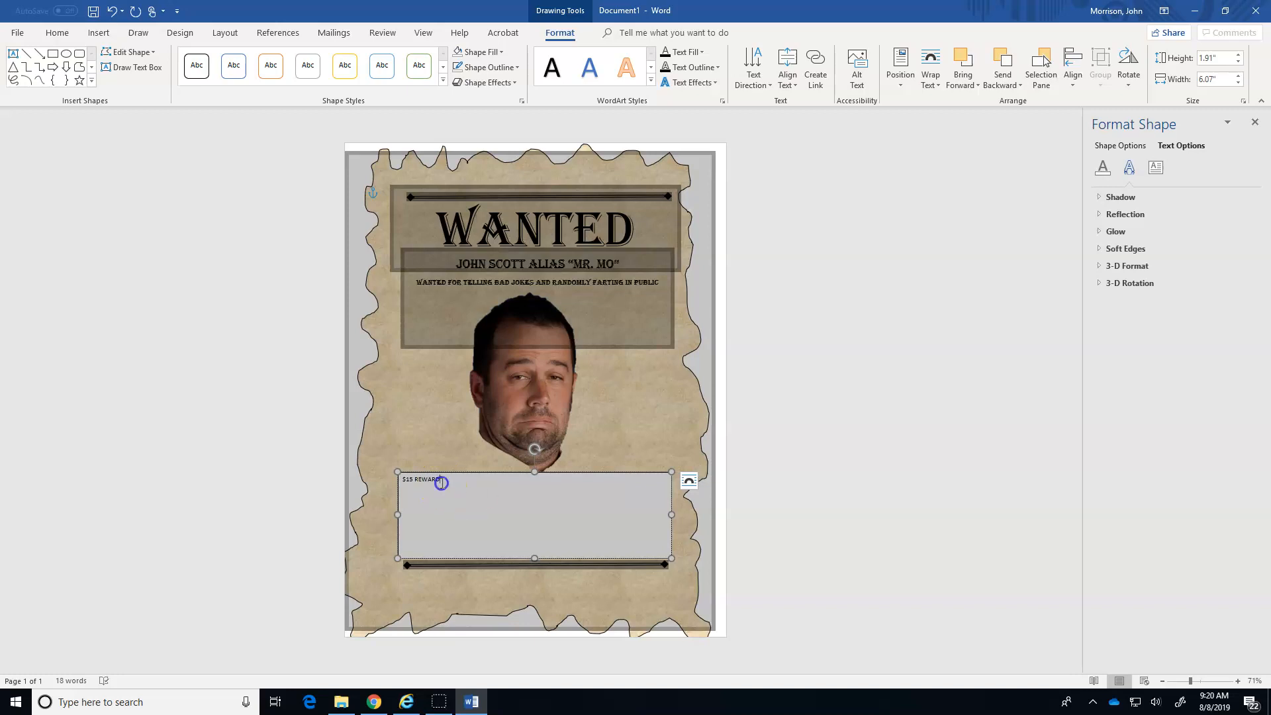
pyautogui.moveTo(442, 483); pyautogui.dragTo(399, 486)
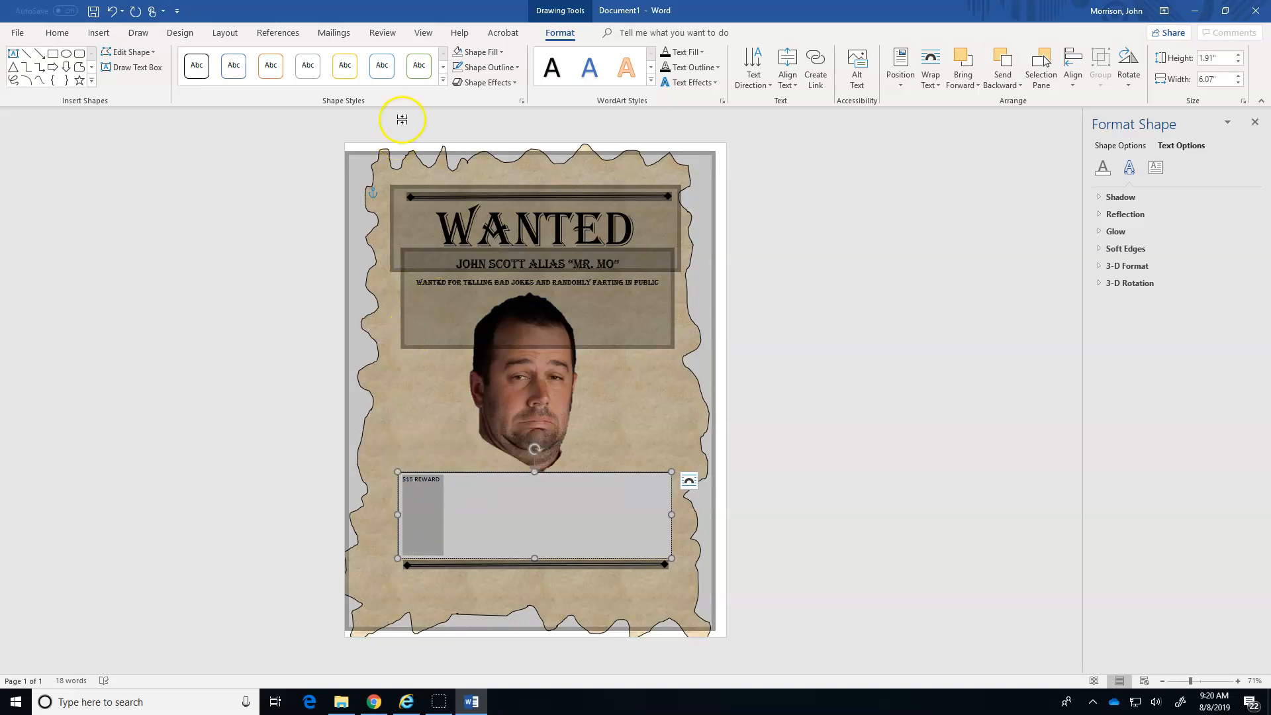
pyautogui.click(57, 32)
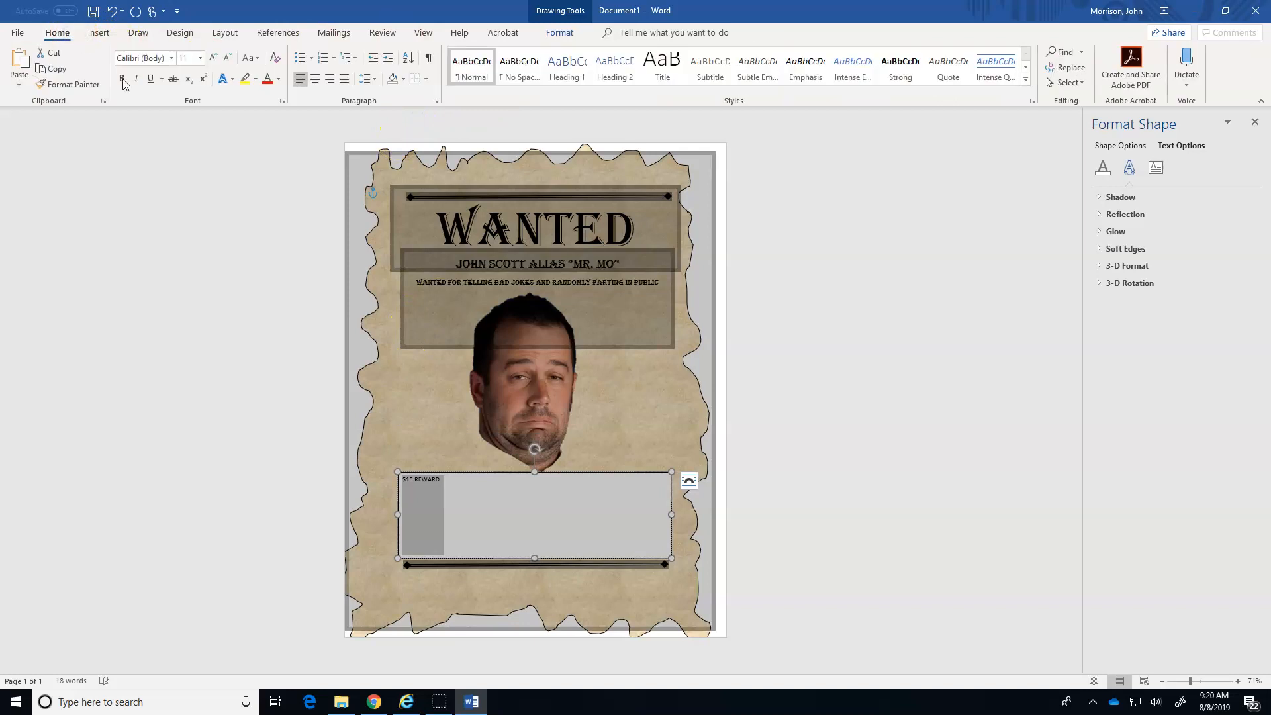
pyautogui.click(171, 57)
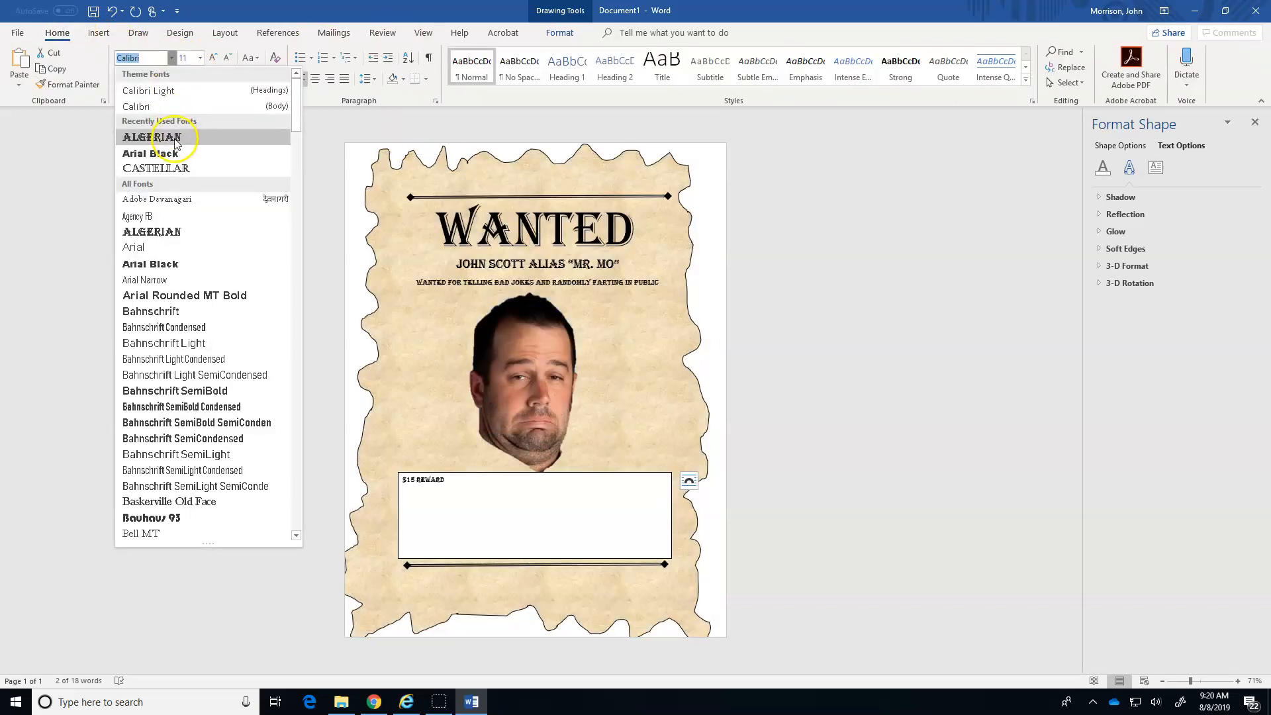
pyautogui.click(176, 139)
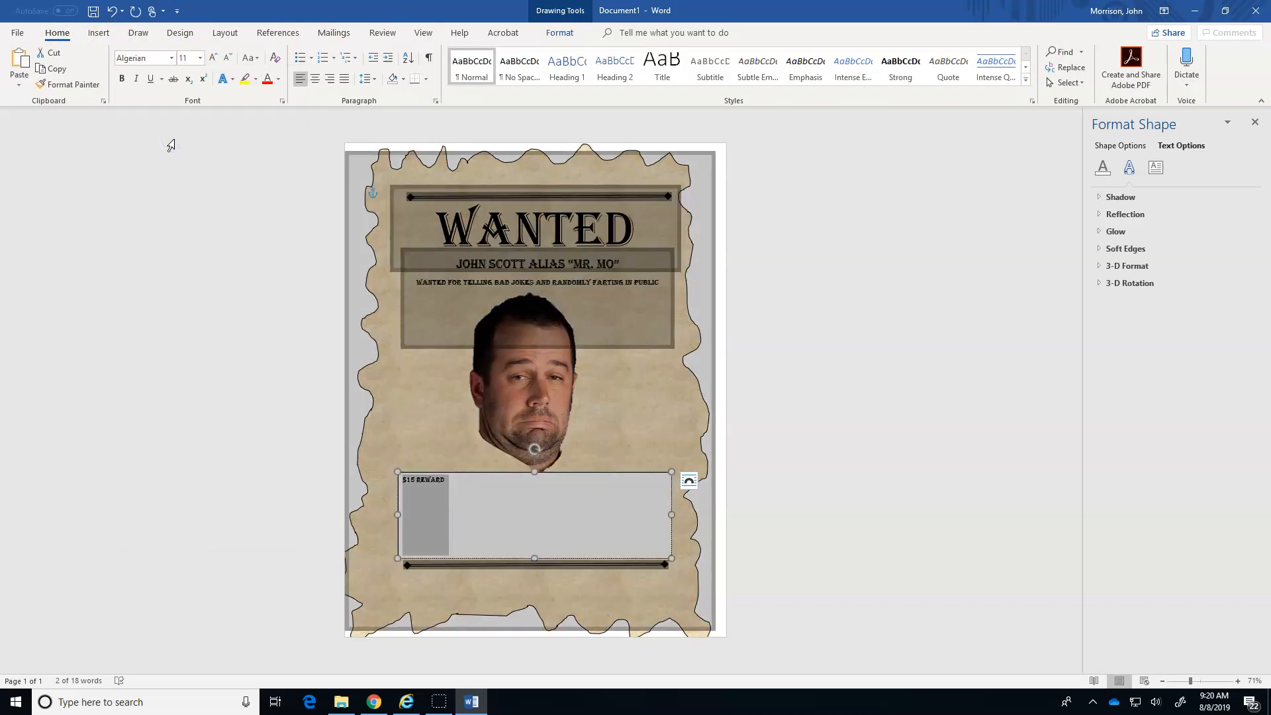
# Enlarge the "$15 REWARD" text to 48 pt and center it in its text box.
pyautogui.click(214, 58)
pyautogui.click(213, 57)
pyautogui.click(213, 58)
pyautogui.click(214, 58)
pyautogui.click(213, 57)
pyautogui.click(214, 58)
pyautogui.click(214, 57)
pyautogui.click(213, 58)
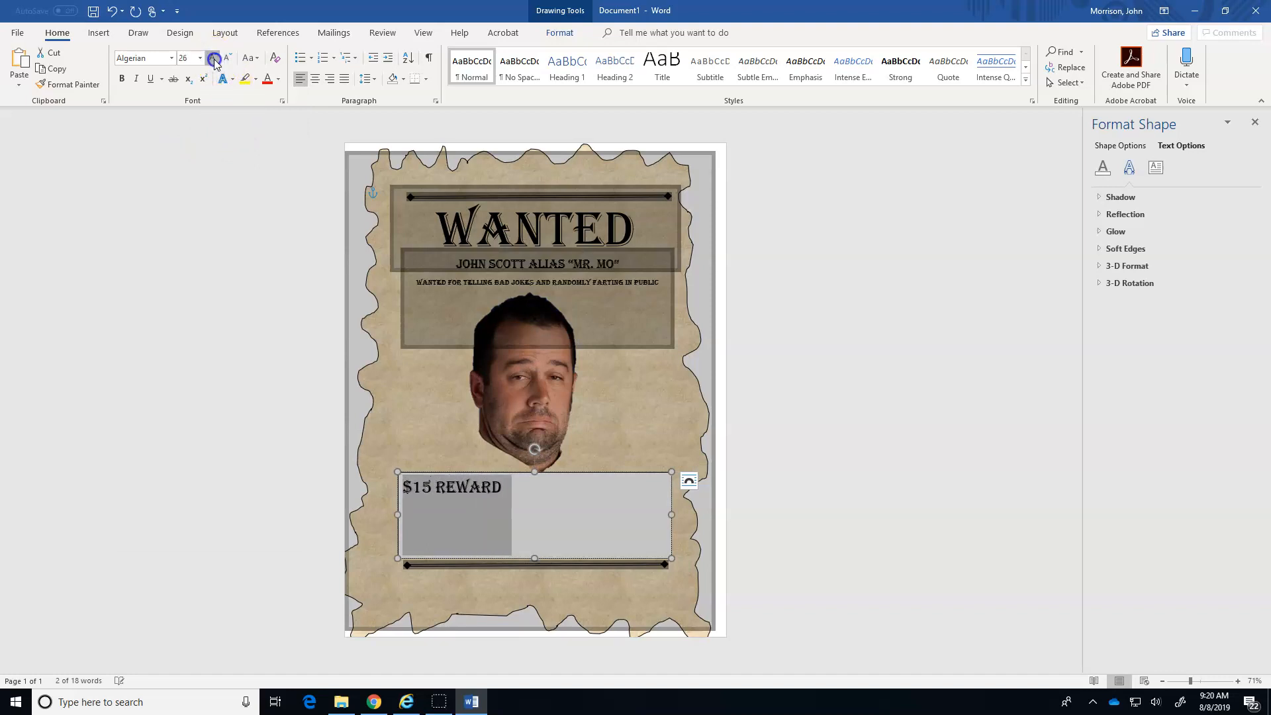
pyautogui.click(213, 57)
pyautogui.click(213, 57)
pyautogui.click(213, 57)
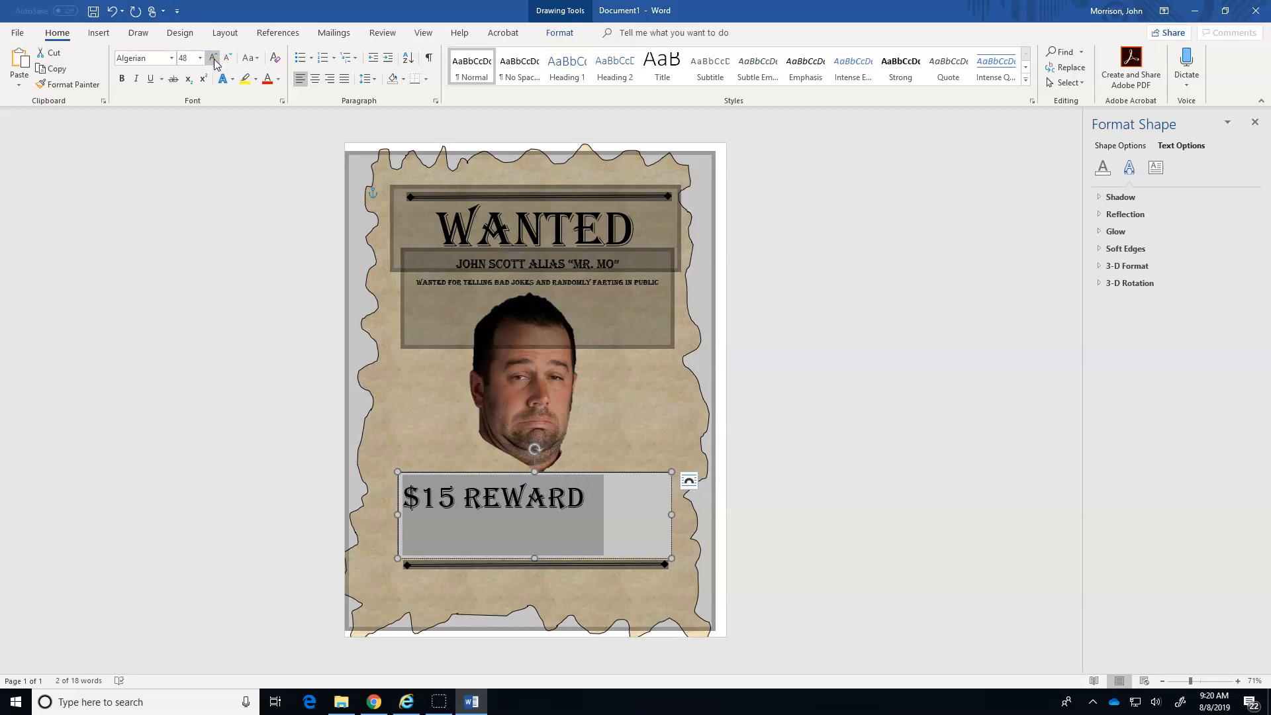
pyautogui.click(315, 79)
pyautogui.click(585, 405)
# Apply the Algerian font to the whole reward text box.
pyautogui.click(655, 478)
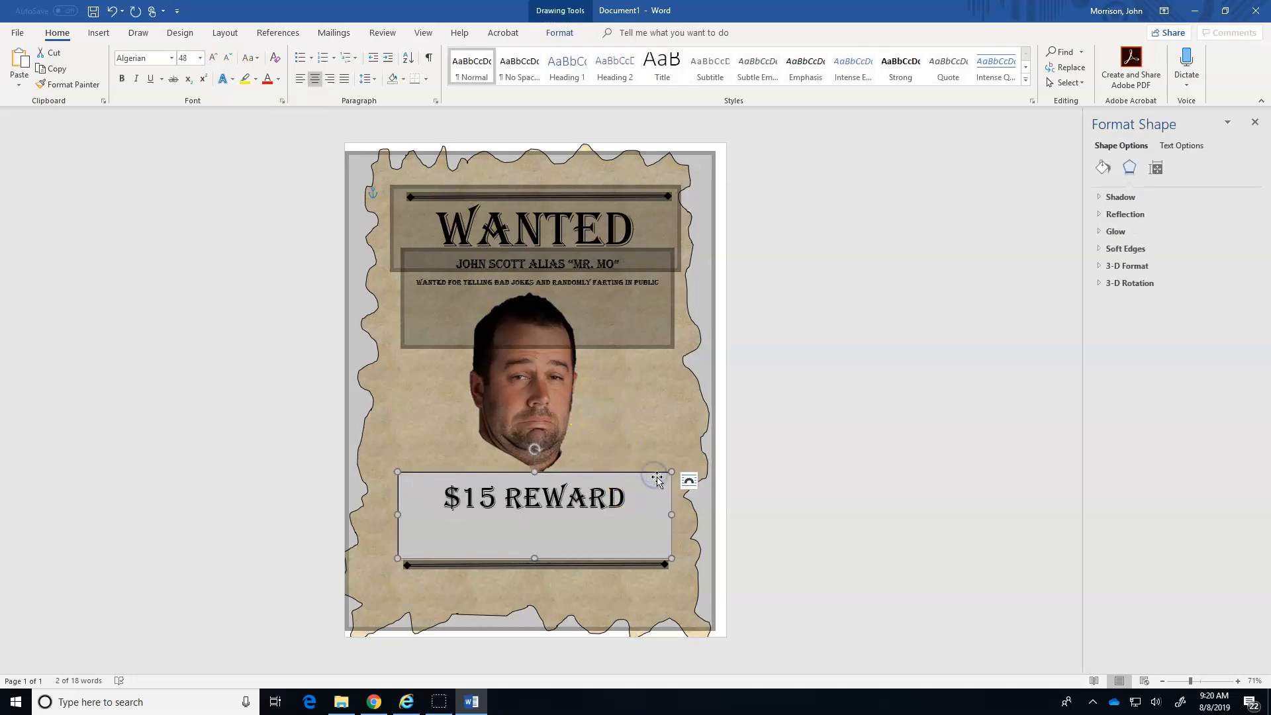
pyautogui.click(171, 59)
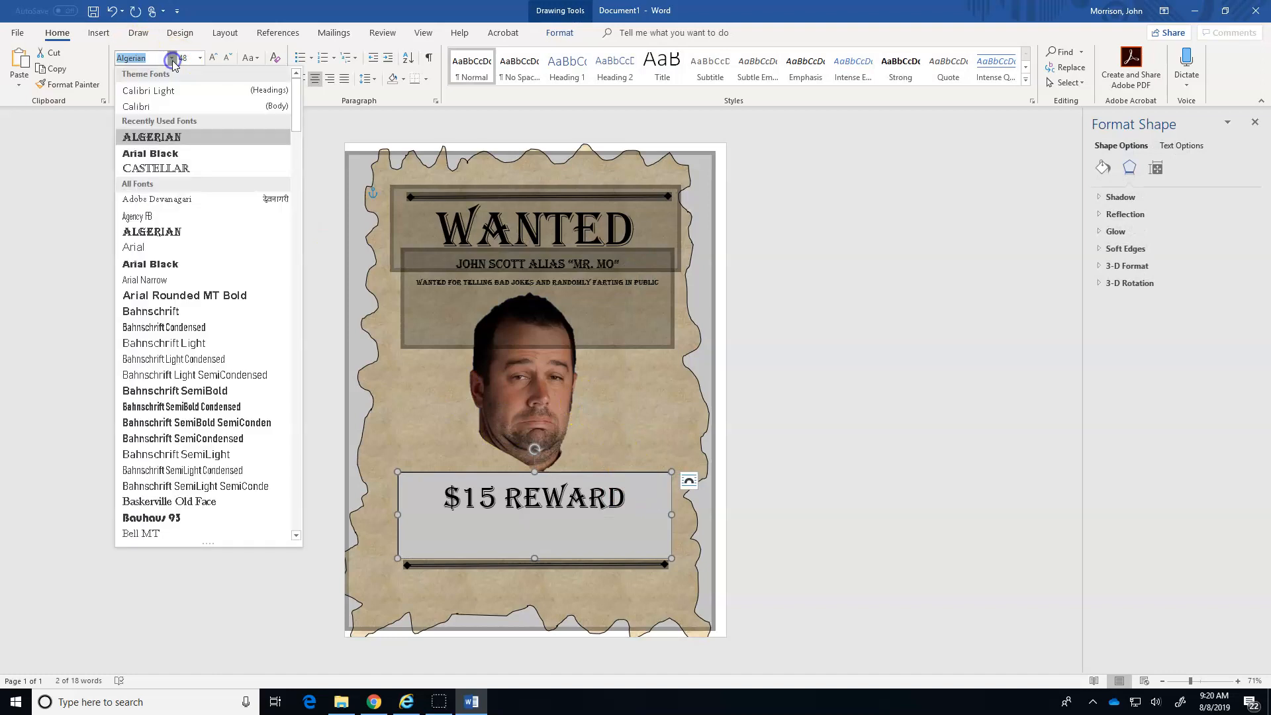
pyautogui.click(178, 229)
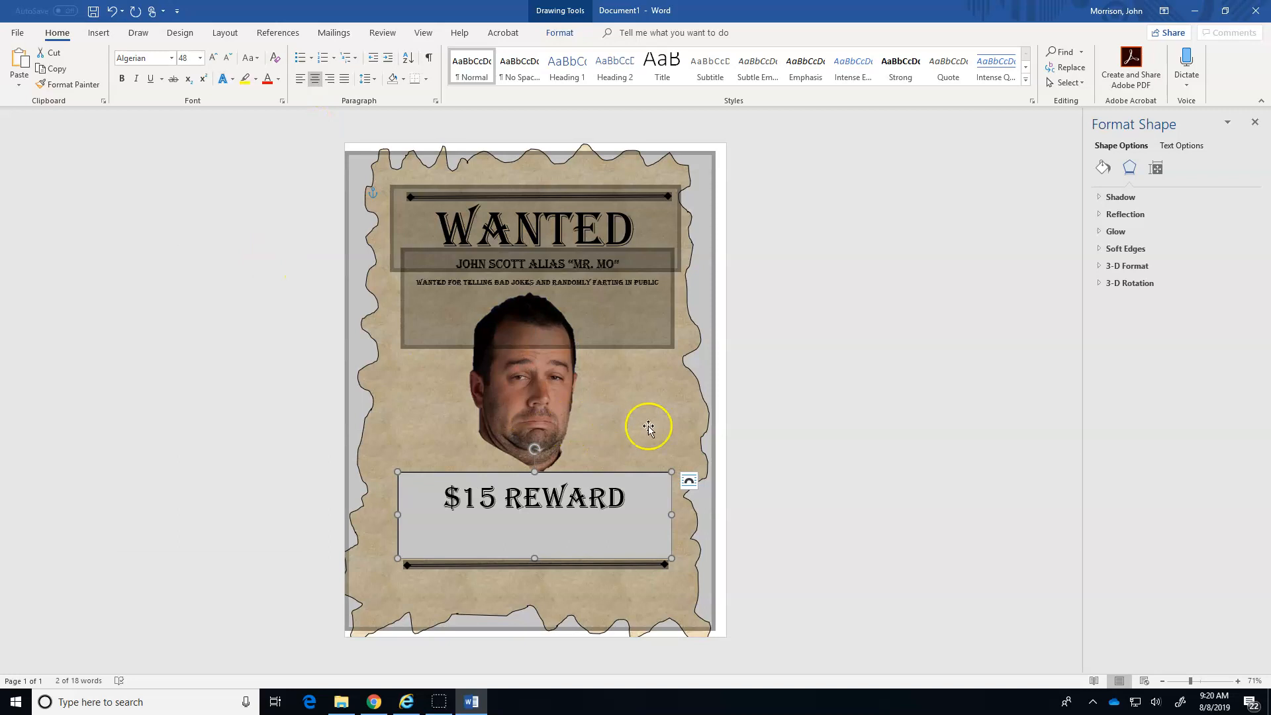
# Remove the fill and the outline from the reward text box.
pyautogui.click(771, 455)
pyautogui.click(647, 502)
pyautogui.click(640, 473)
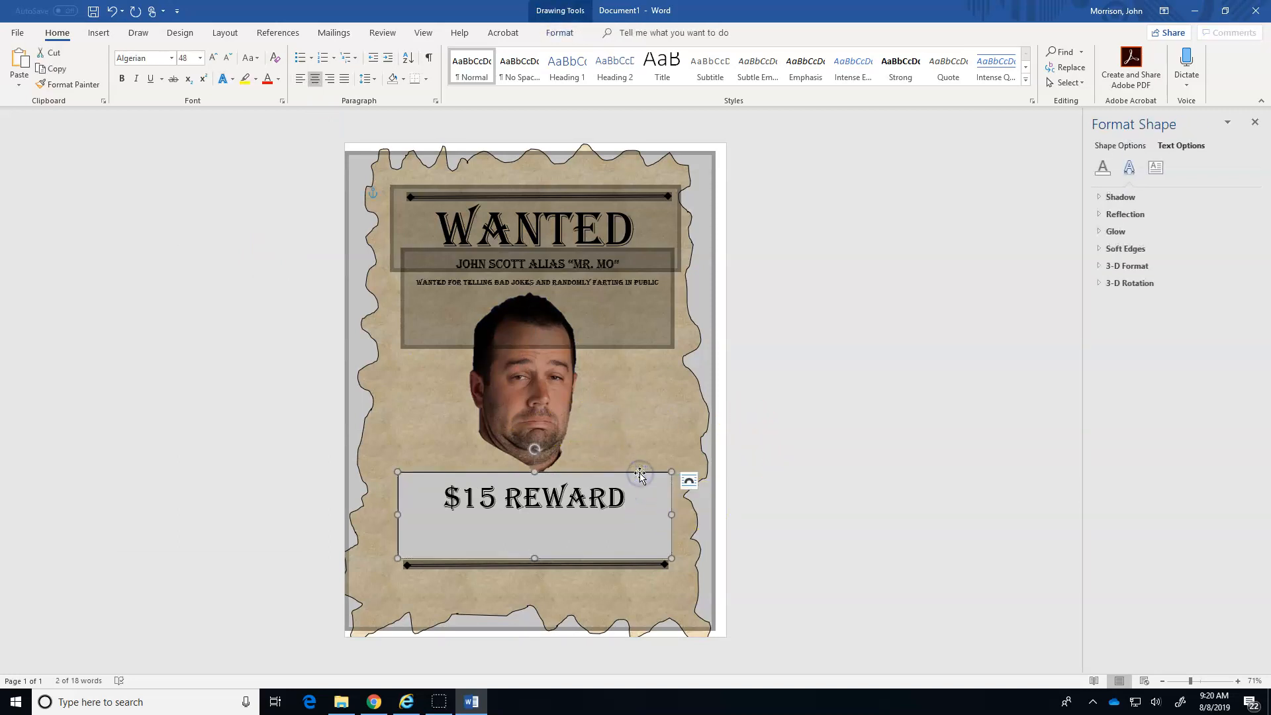
pyautogui.rightClick(641, 474)
pyautogui.click(673, 463)
pyautogui.click(1112, 217)
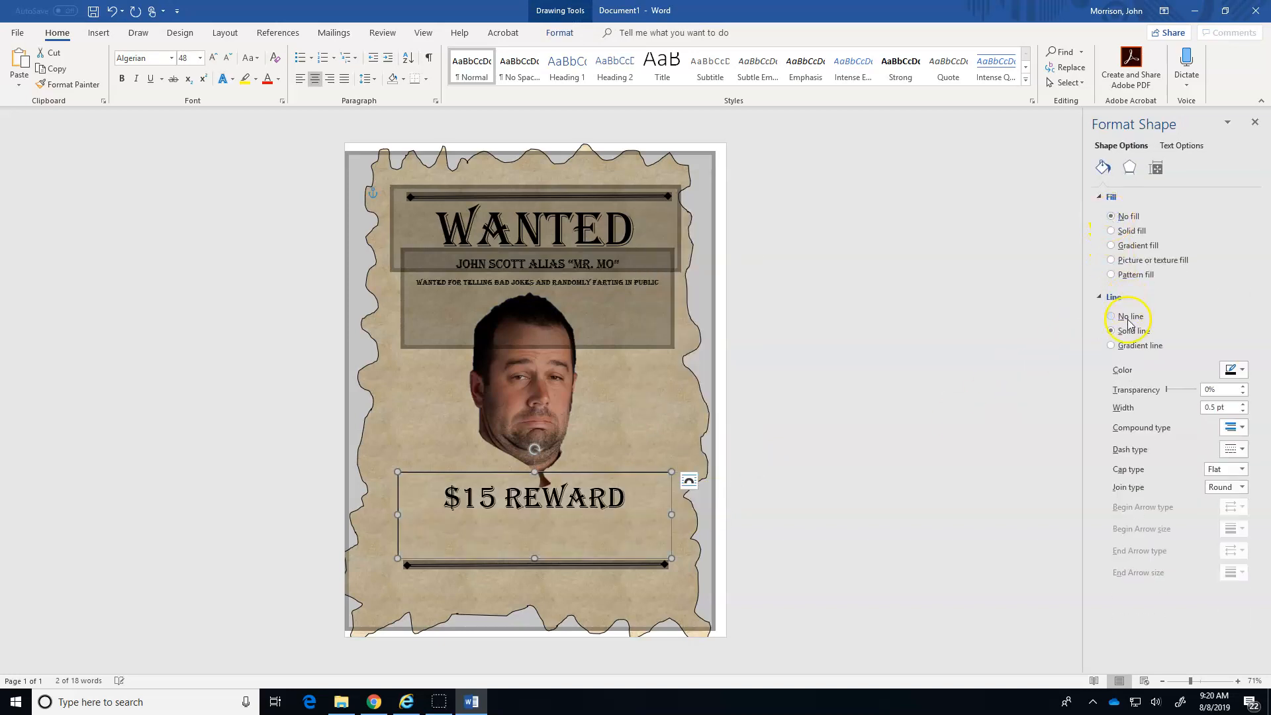
pyautogui.click(1113, 318)
pyautogui.click(979, 397)
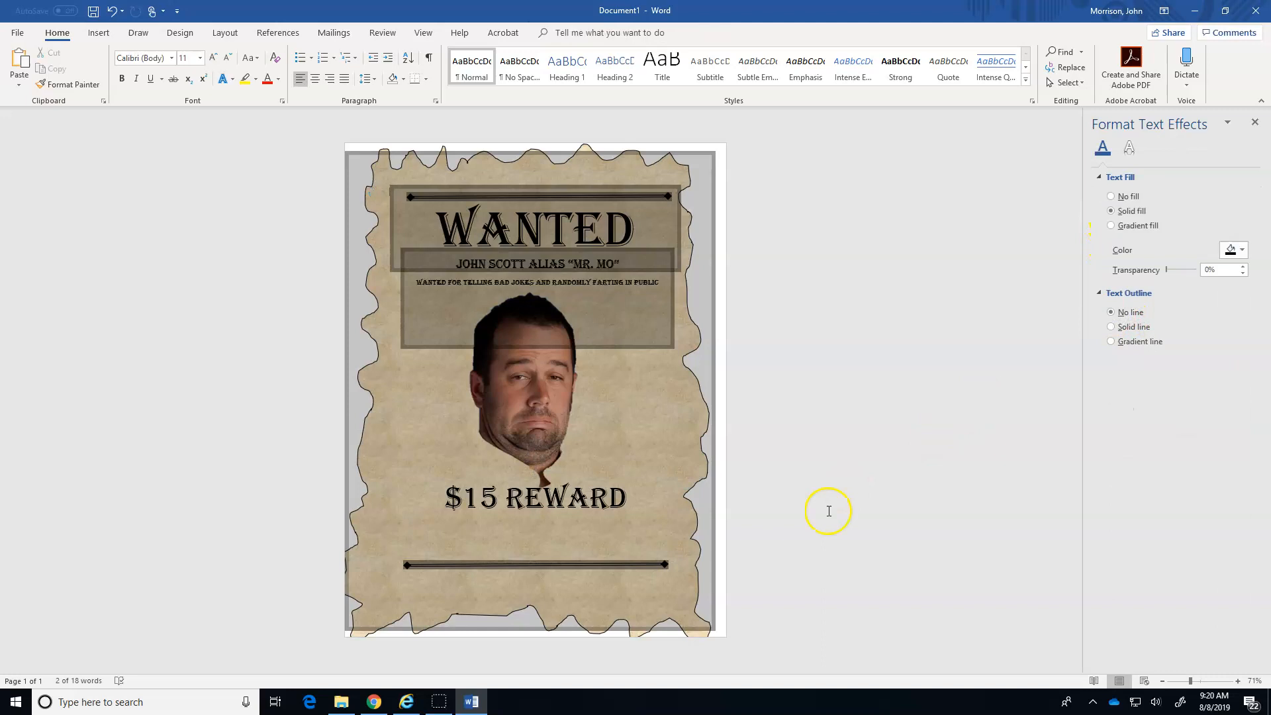
# Add the line "KNOWN ACCOMPLICES:" in 18 pt Algerian beneath the "$15 REWARD" text.
pyautogui.click(574, 514)
pyautogui.click(626, 501)
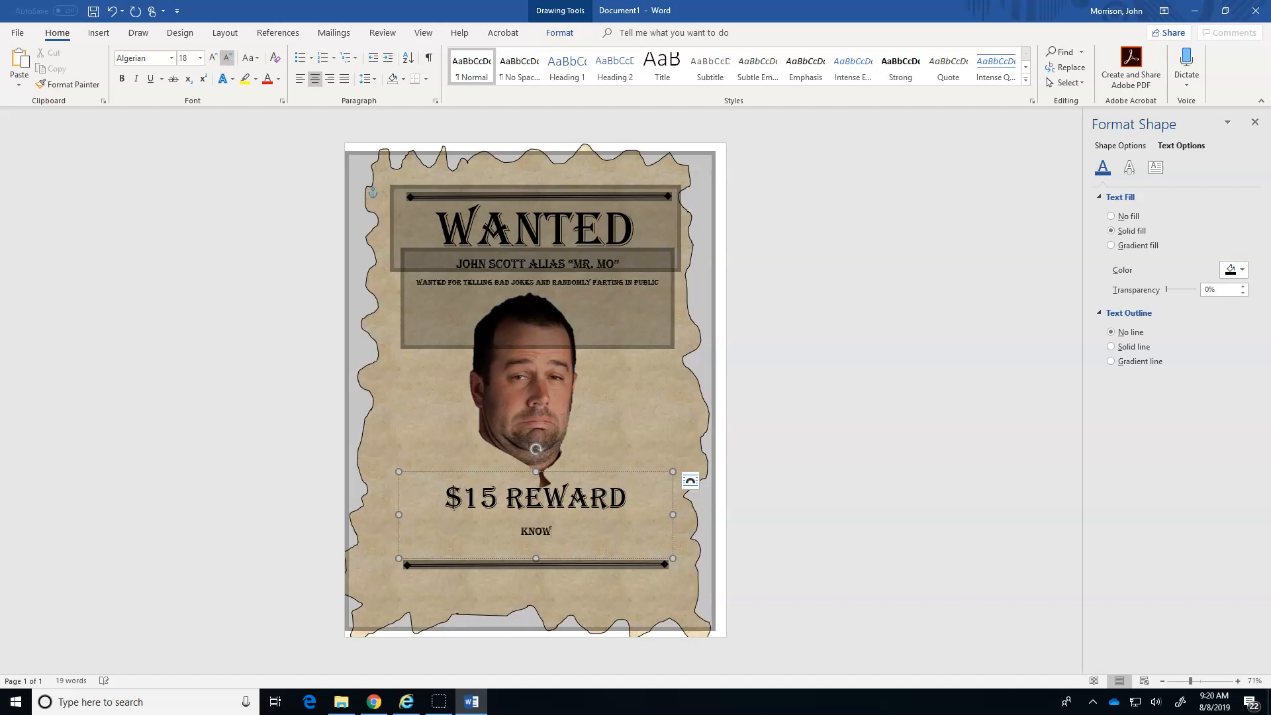
pyautogui.write('MPLICES:')
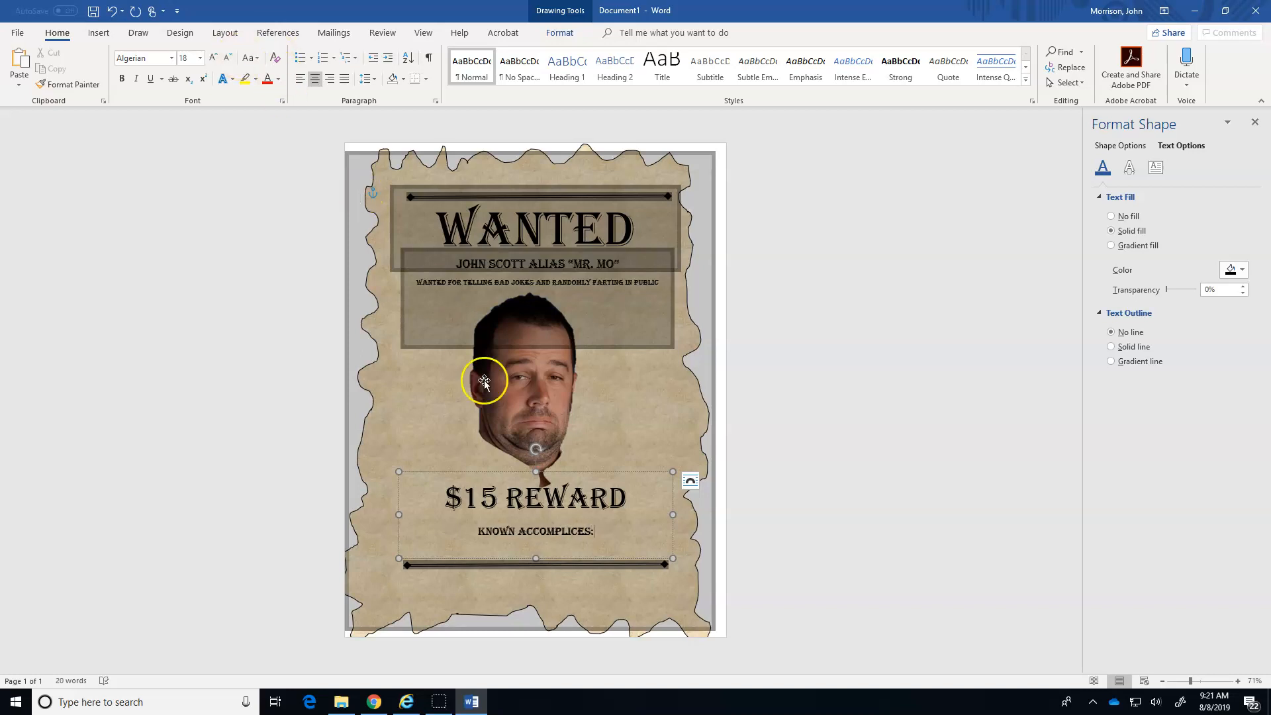
# Reduce the "KNOWN ACCOMPLICES:" text to 14 pt.
pyautogui.click(596, 534)
pyautogui.moveTo(596, 534); pyautogui.dragTo(475, 537)
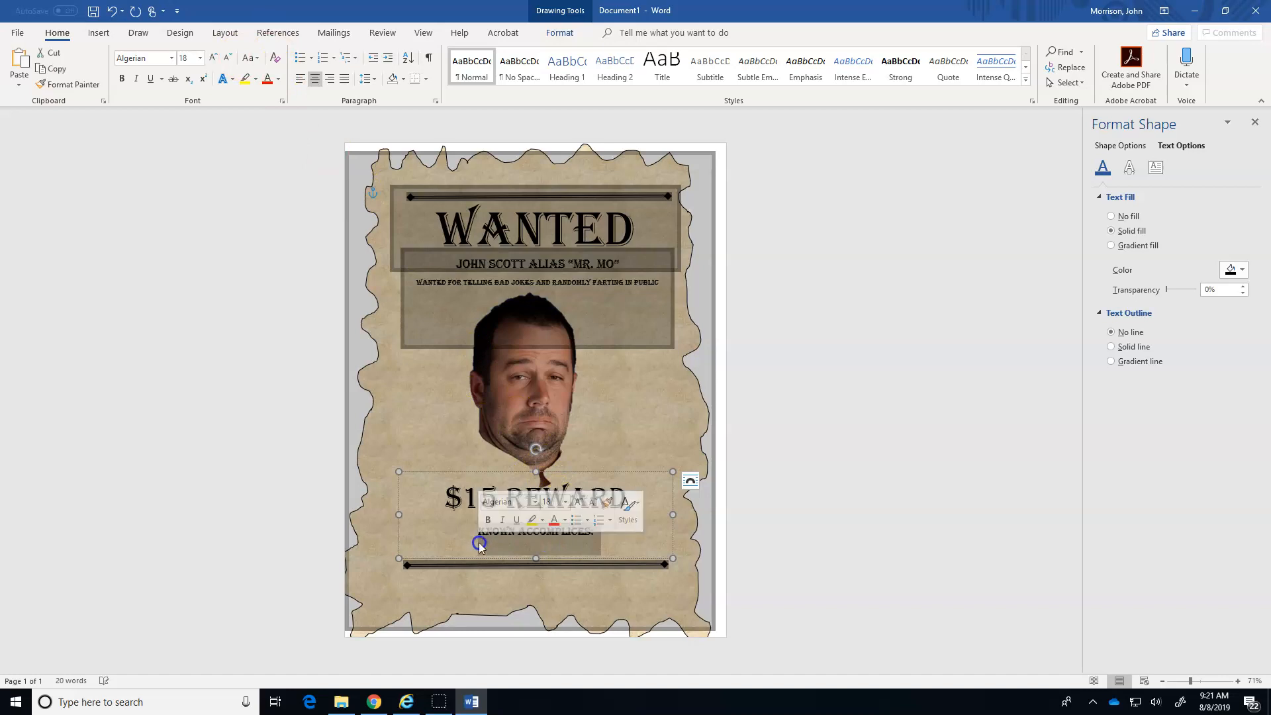
pyautogui.click(226, 60)
pyautogui.click(226, 60)
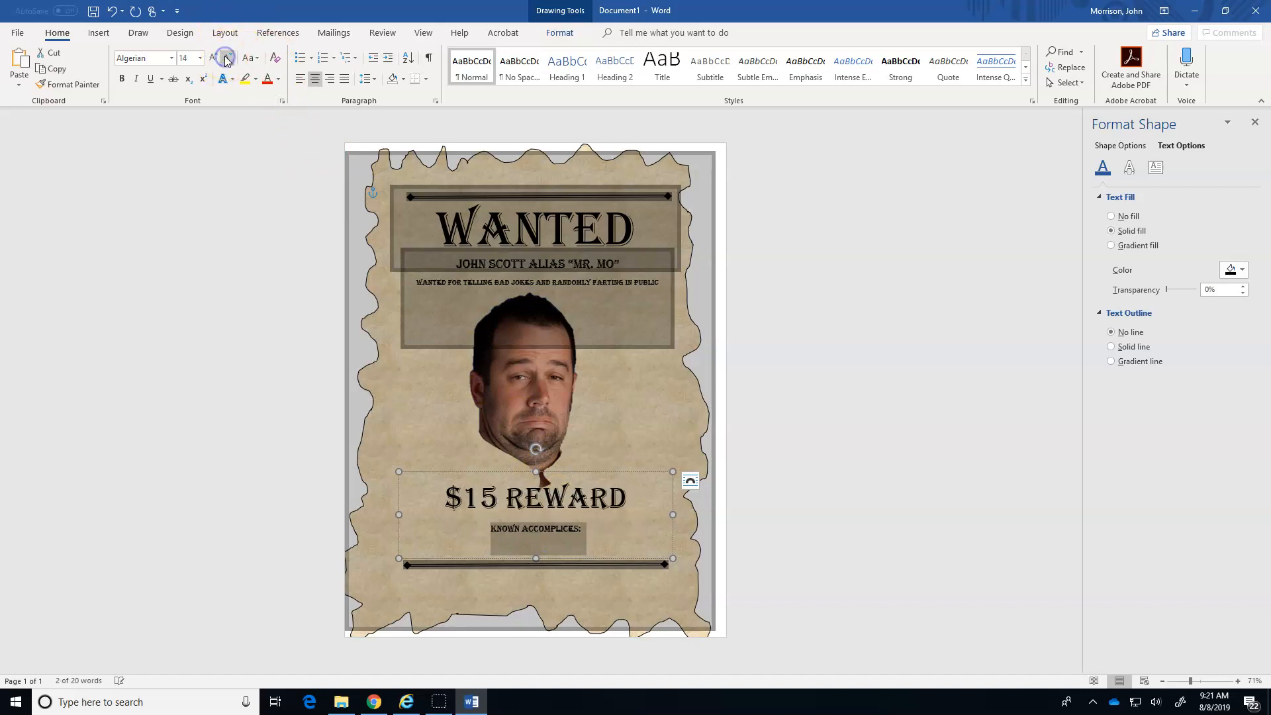
# Add the four accomplices' names, separated by commas, after "KNOWN ACCOMPLICES:" and widen the text box leftward so they fit on one line.
pyautogui.click(587, 531)
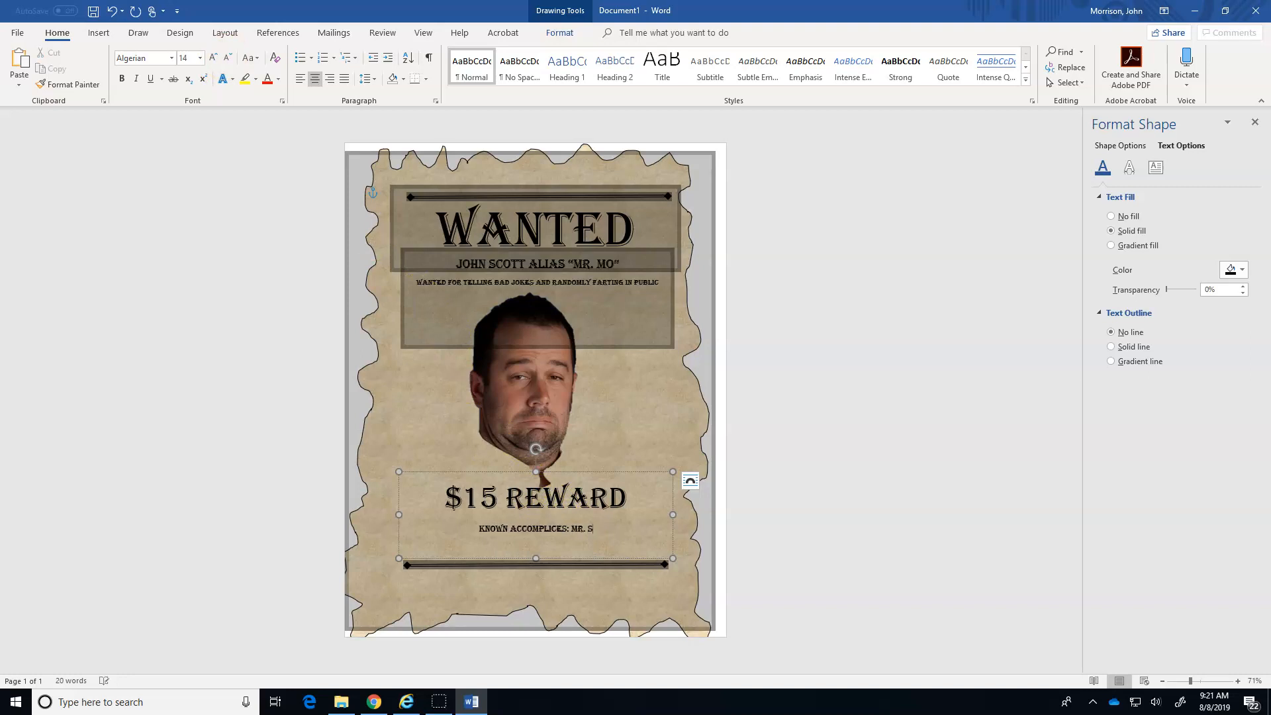
pyautogui.write('MR. SHERIFF, MR. BROWN, DAVIS, BENNY THE KID')
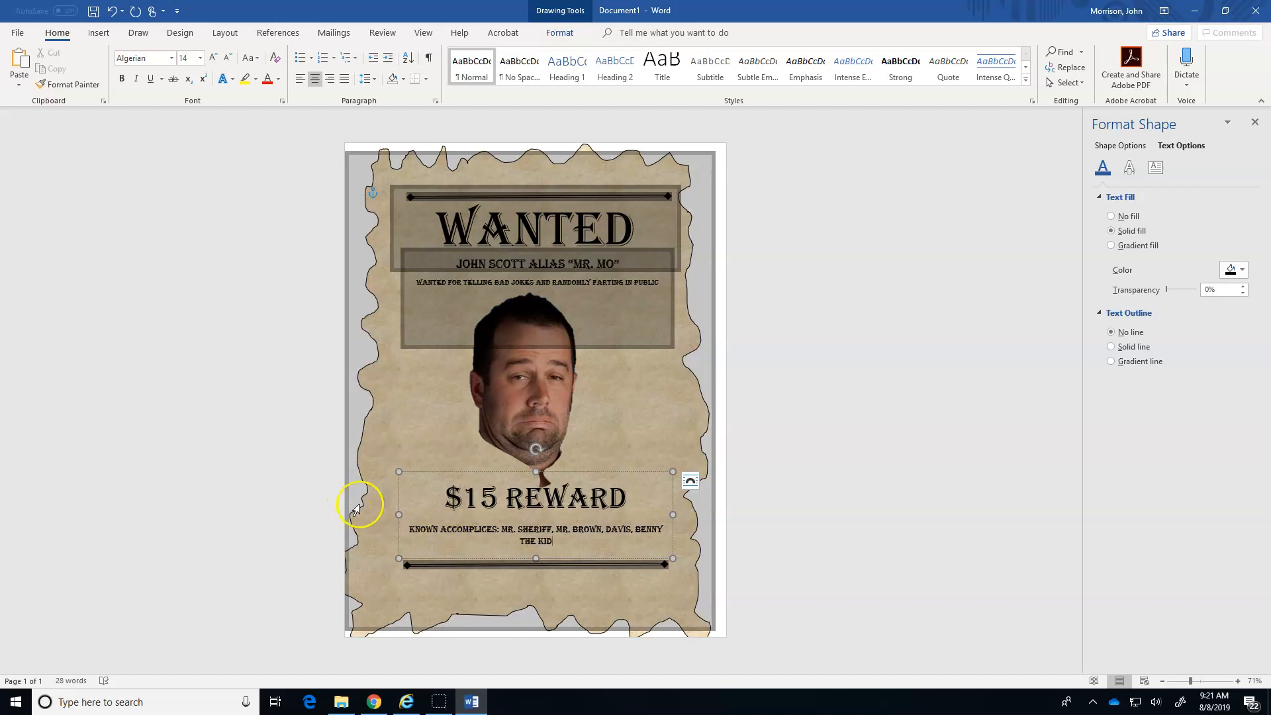
pyautogui.moveTo(399, 515); pyautogui.dragTo(370, 516)
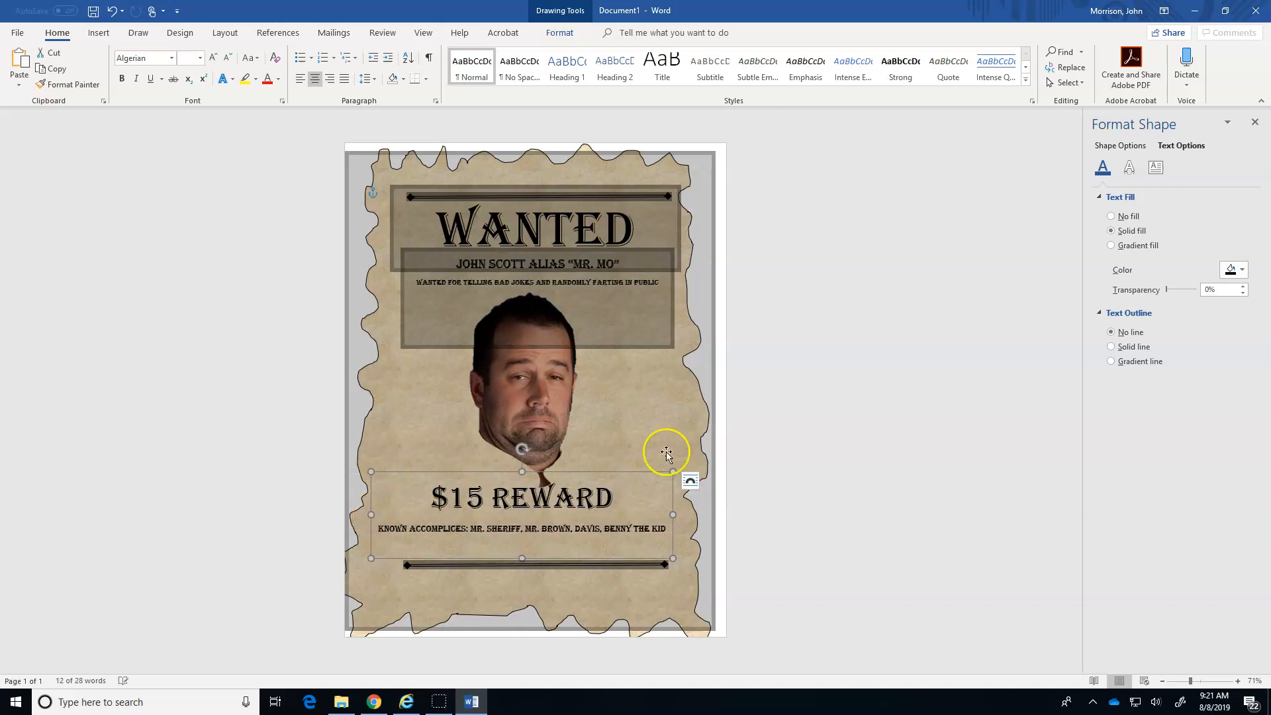
pyautogui.click(829, 406)
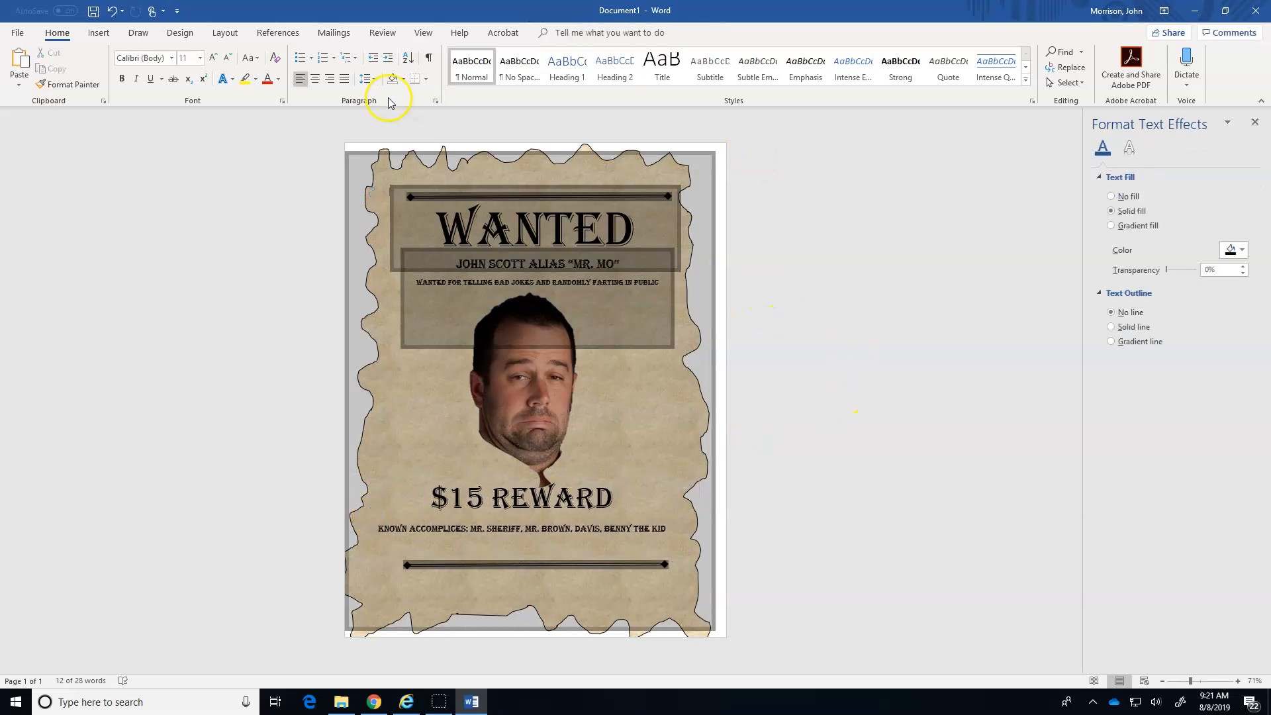
pyautogui.click(357, 156)
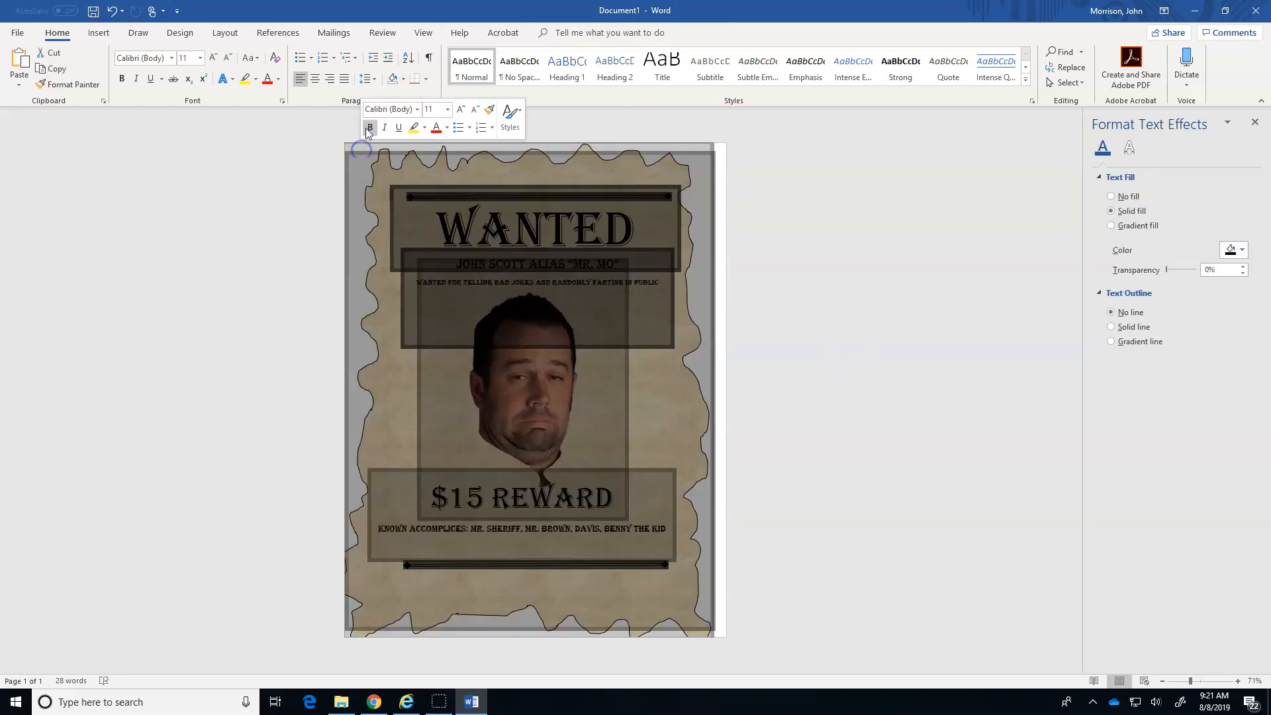
pyautogui.click(378, 264)
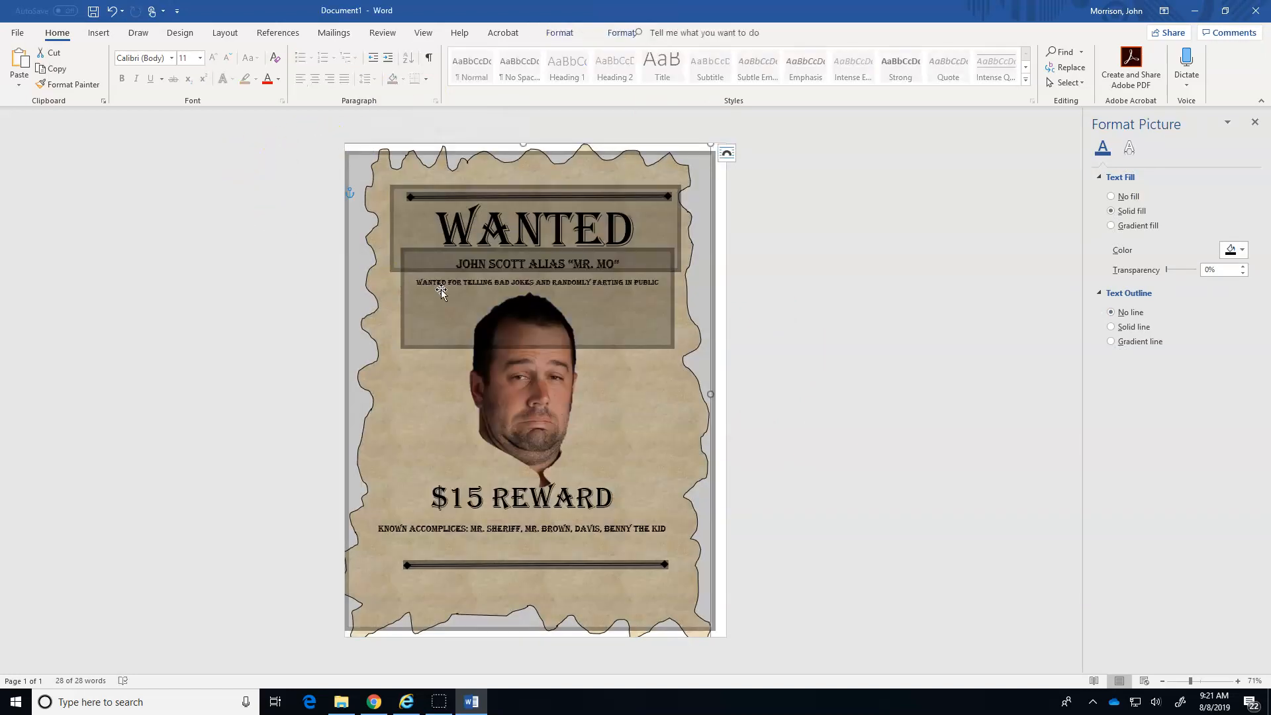
pyautogui.click(803, 305)
pyautogui.doubleClick(802, 305)
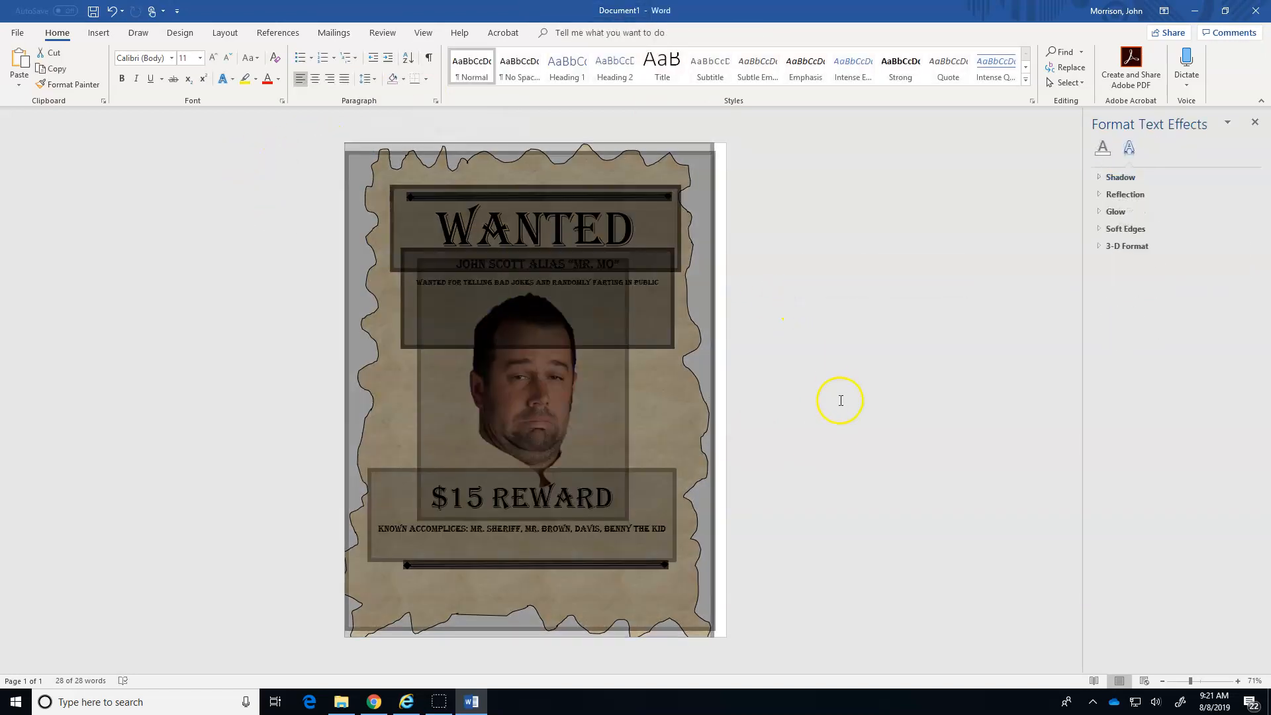
pyautogui.click(840, 400)
pyautogui.click(222, 33)
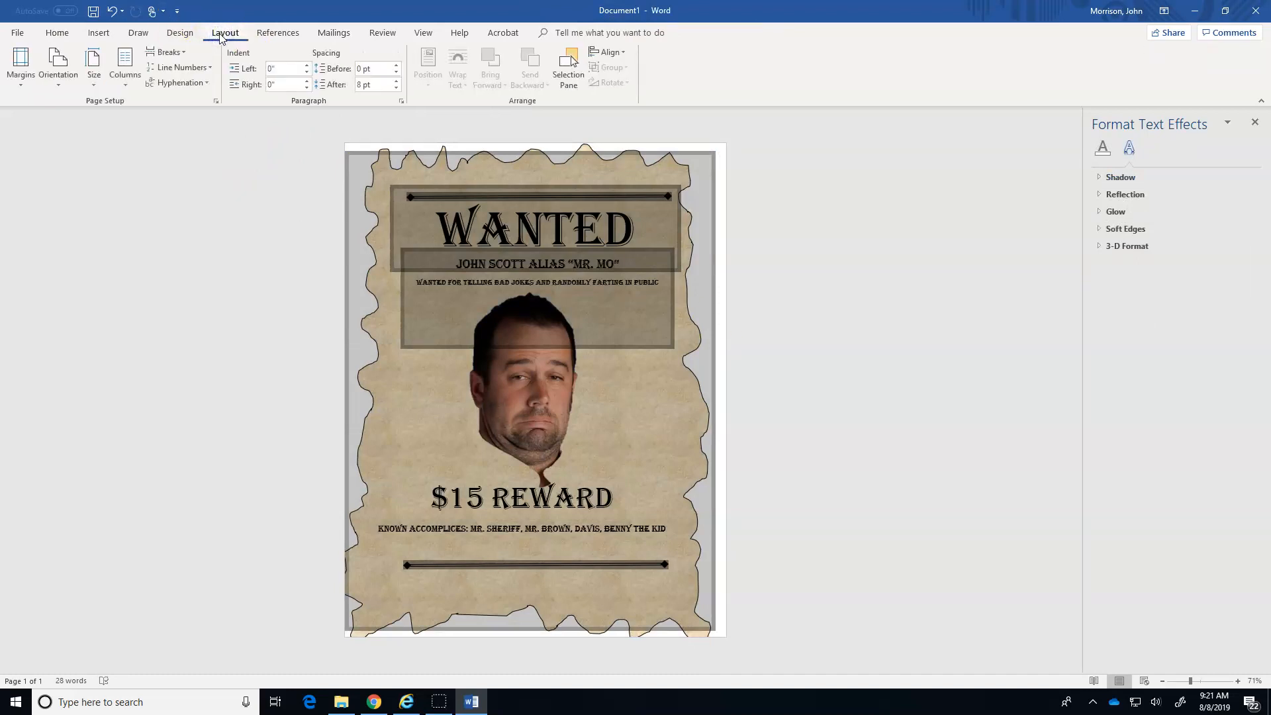
pyautogui.click(182, 35)
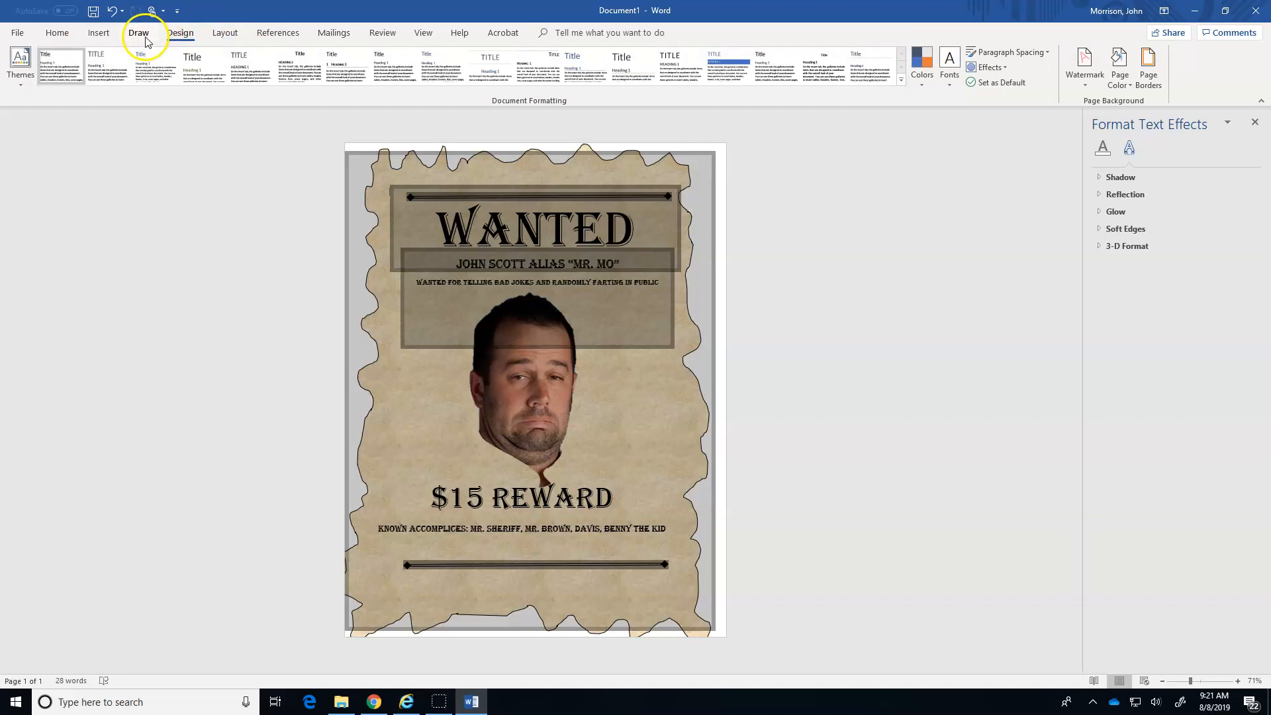
pyautogui.click(418, 33)
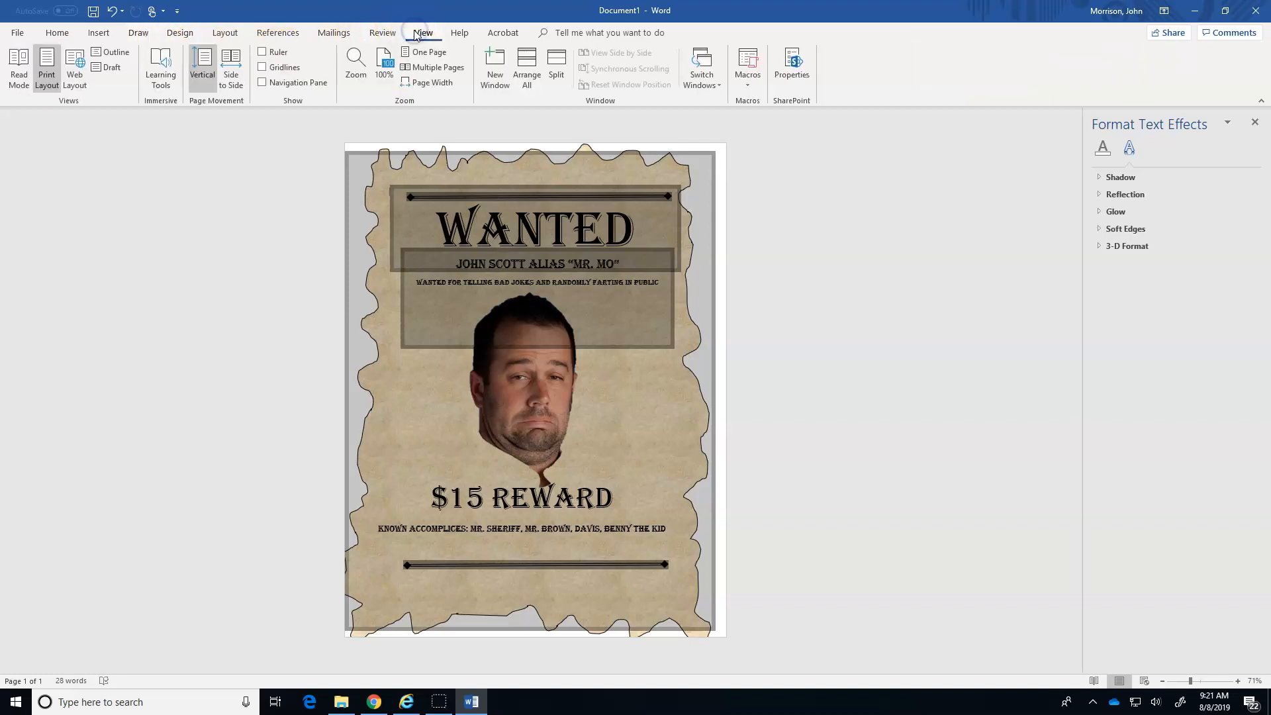
pyautogui.click(41, 68)
pyautogui.tripleClick(116, 199)
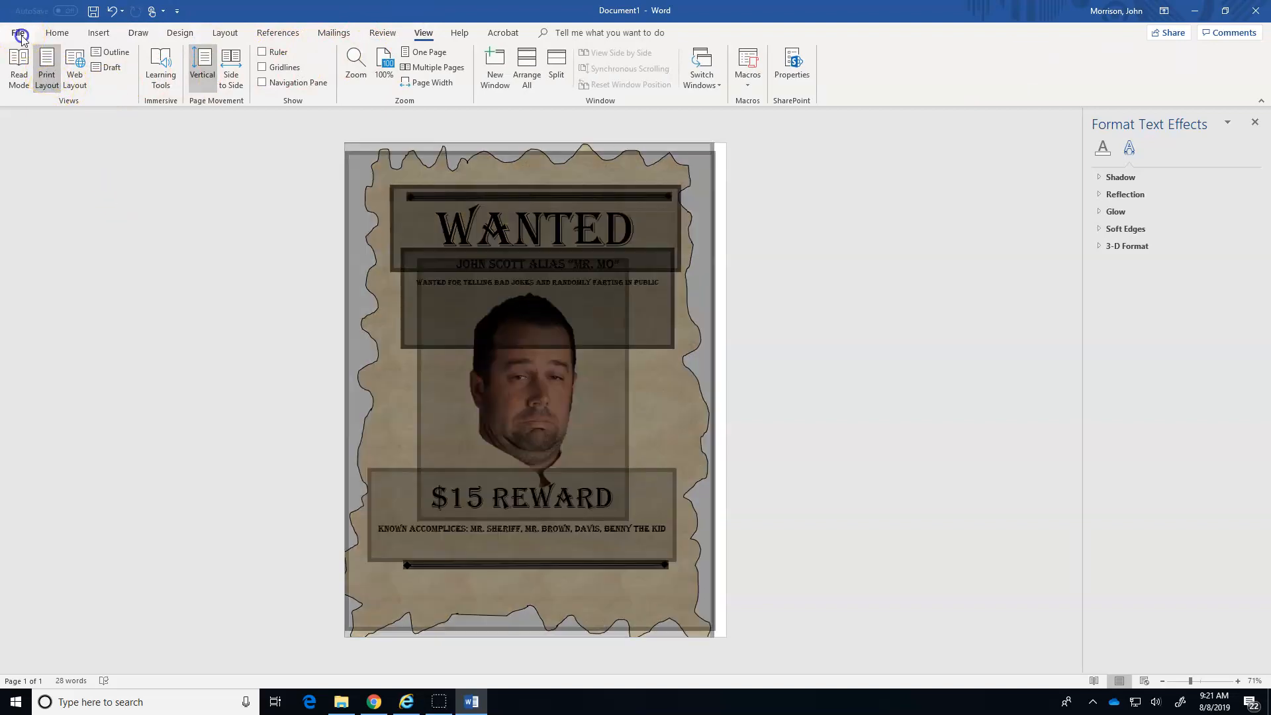
# Start saving the document under a new name and choose the "7th grade stuff" folder on the Desktop as its location.
pyautogui.click(21, 35)
pyautogui.click(53, 208)
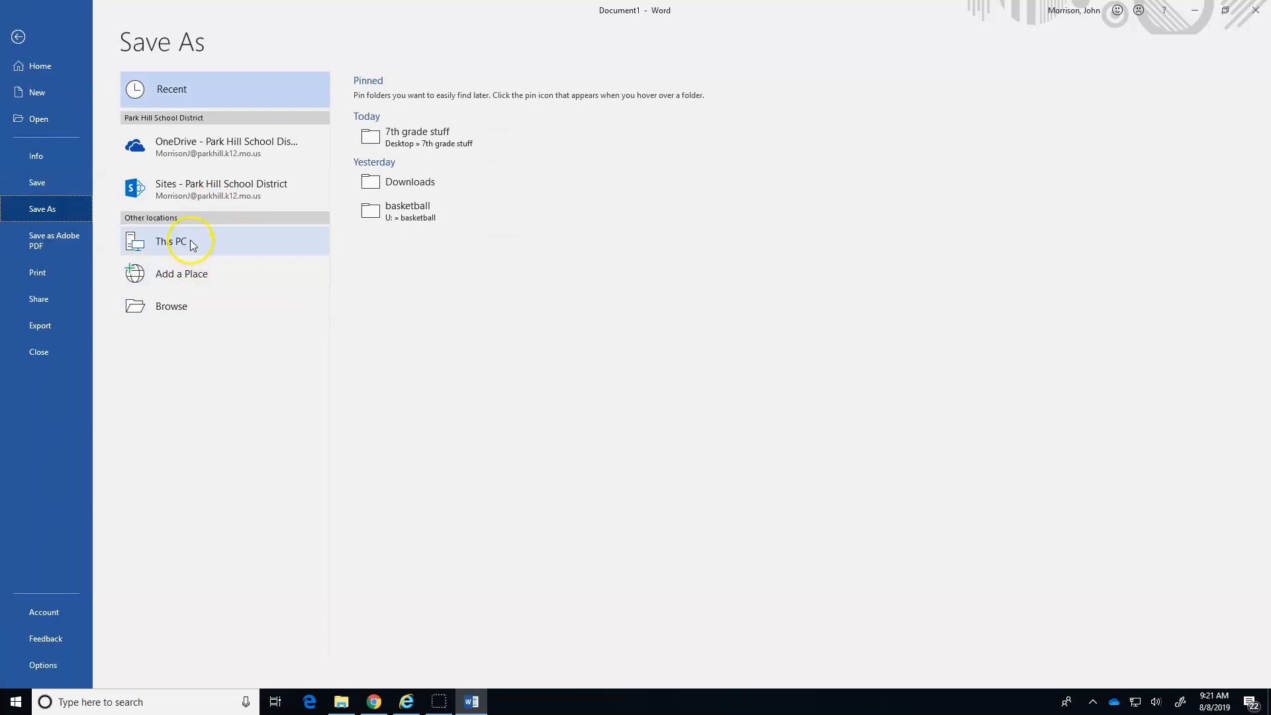
pyautogui.doubleClick(190, 241)
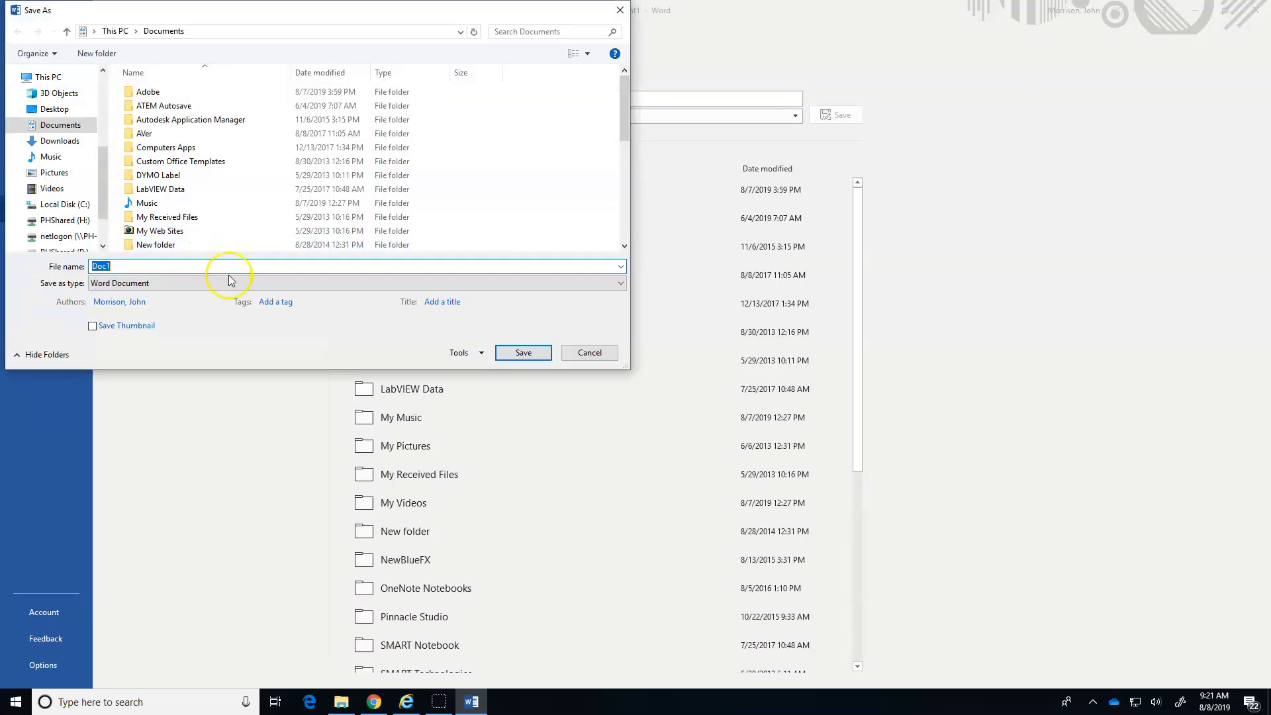
pyautogui.scroll(-5, 145, 153)
pyautogui.scroll(5, 142, 137)
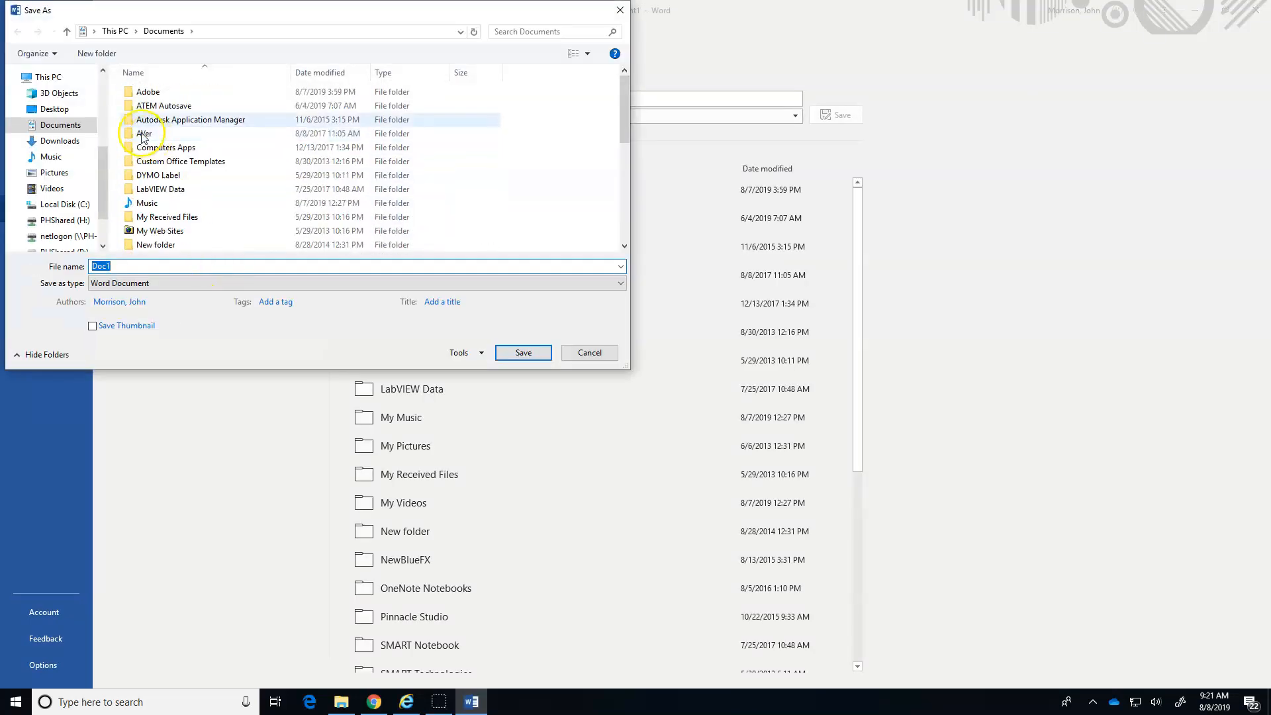
pyautogui.click(54, 109)
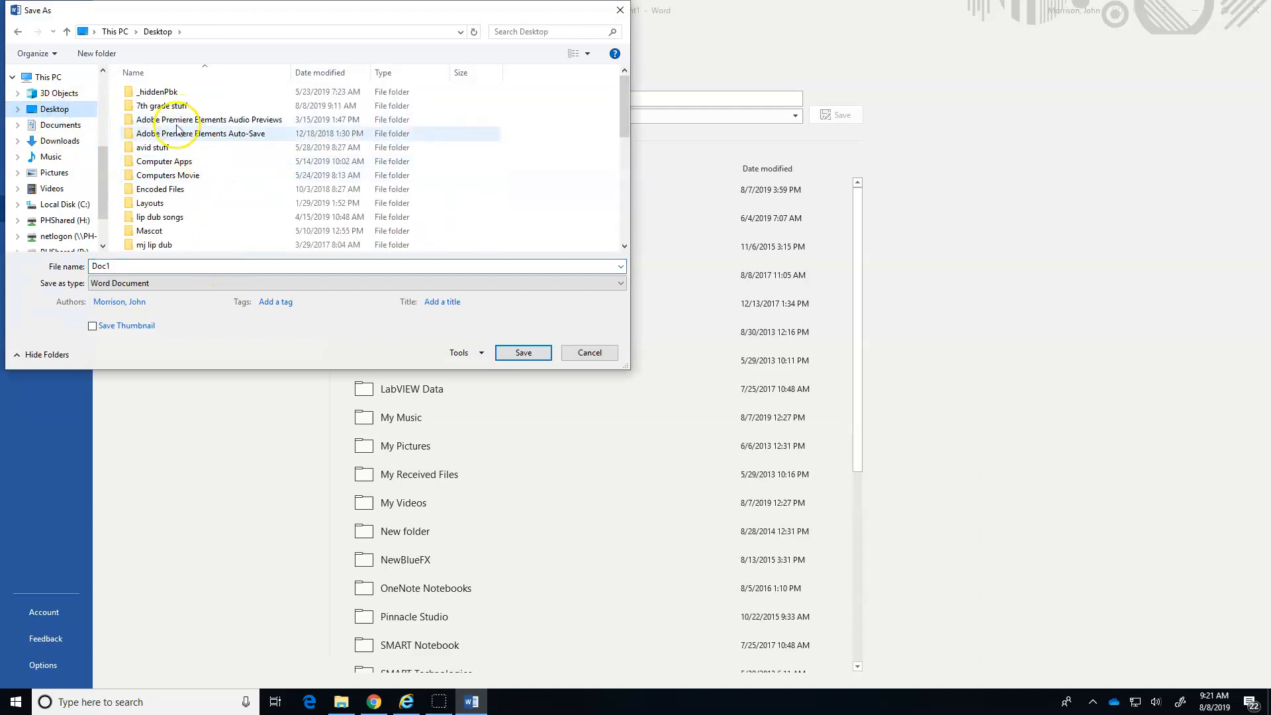
pyautogui.doubleClick(162, 107)
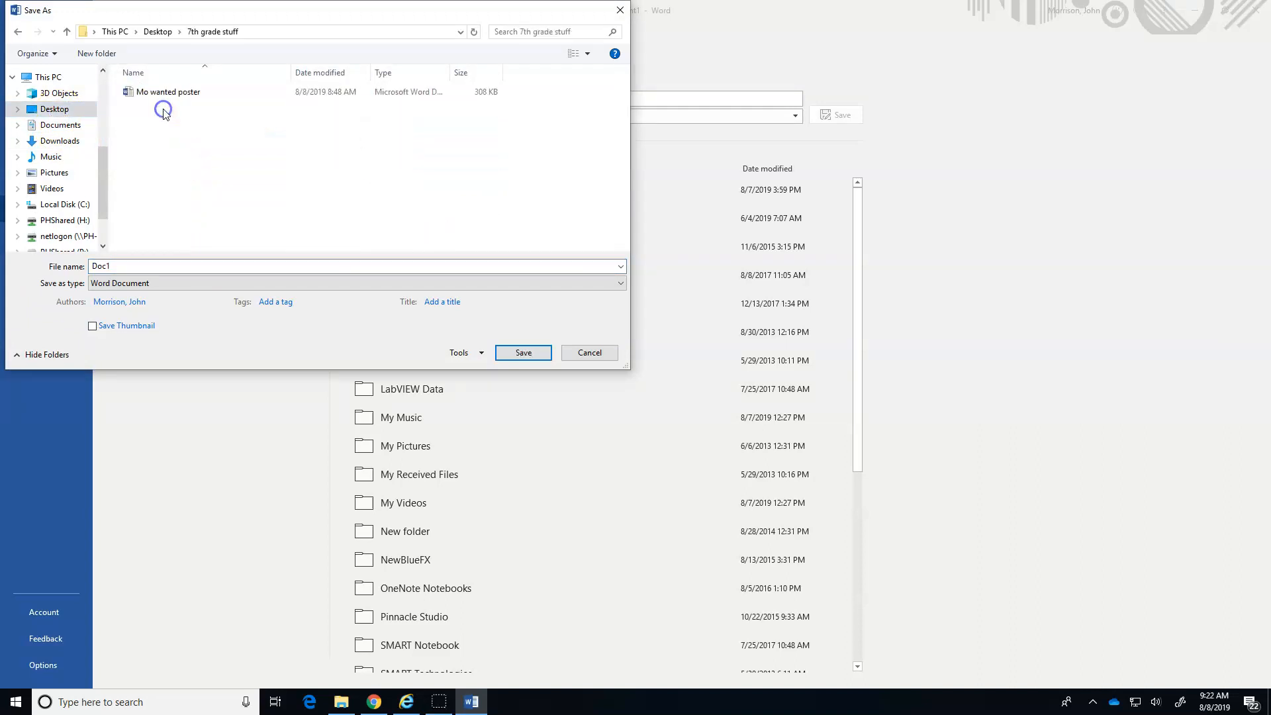
# Enter "Mo Wanted poster" as the file name, cancel the save and return to the document.
pyautogui.moveTo(157, 264); pyautogui.dragTo(86, 262)
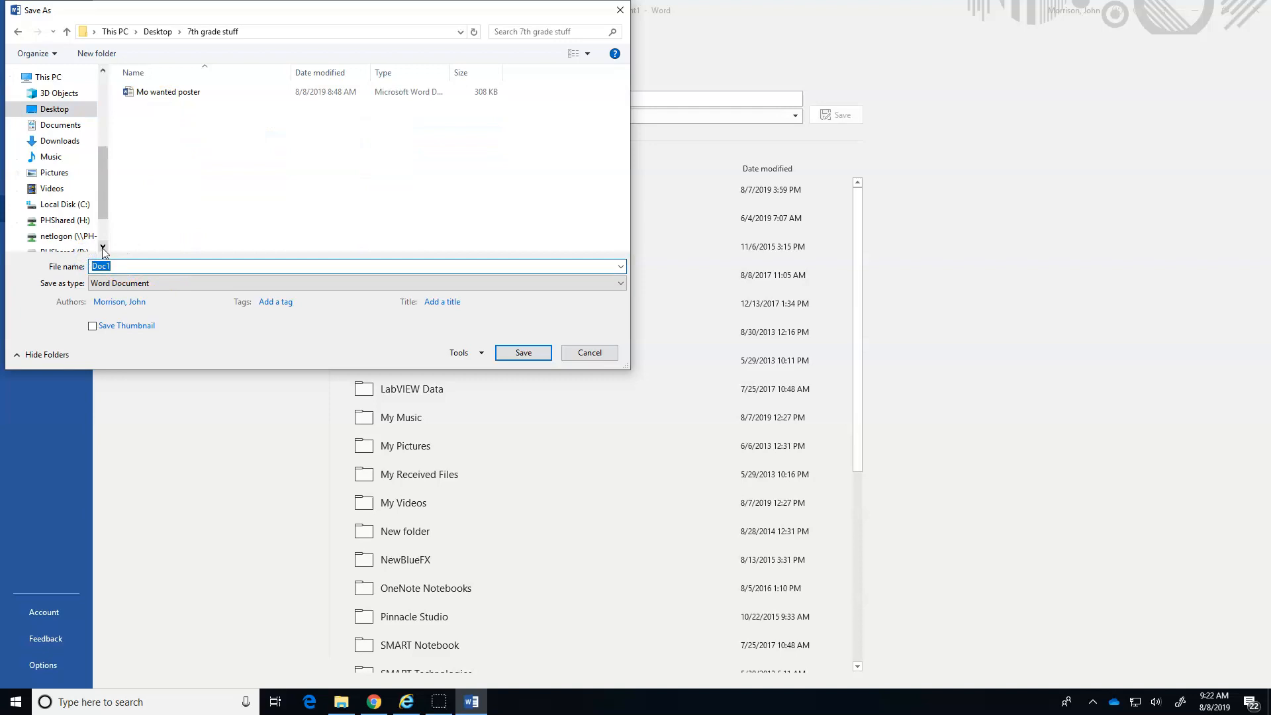
pyautogui.write('Mo Wanted poster')
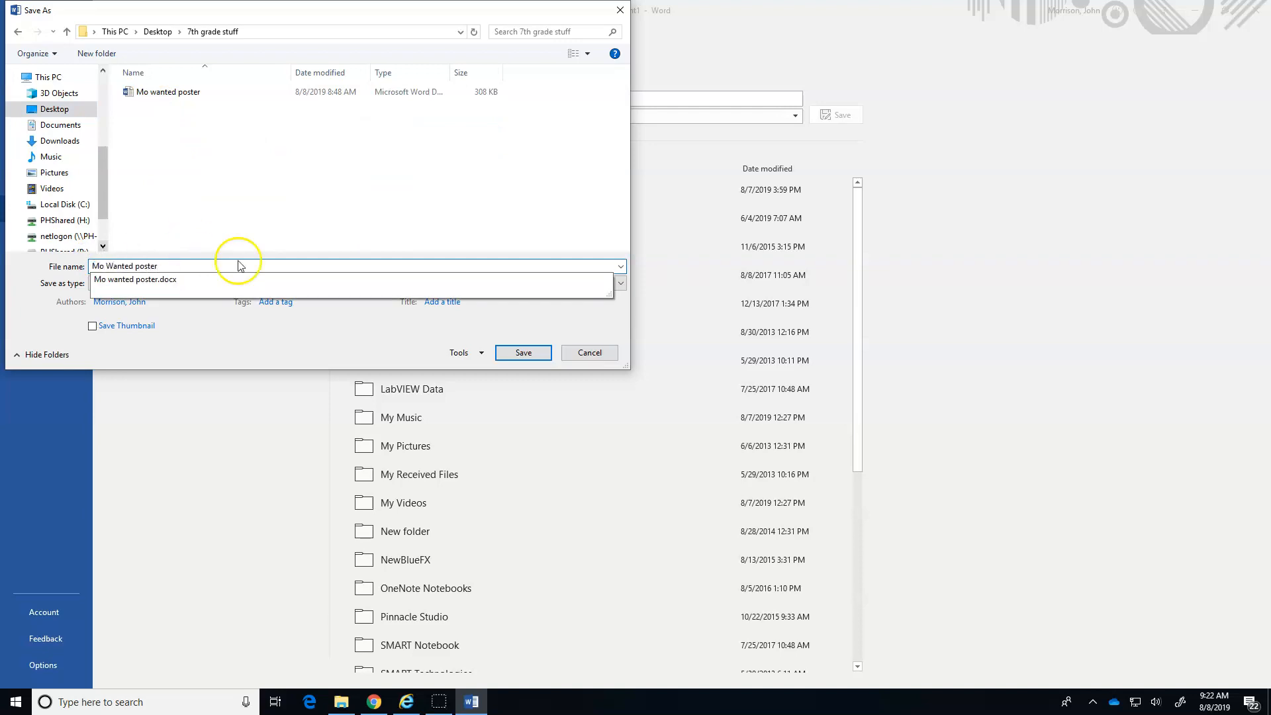
pyautogui.click(586, 355)
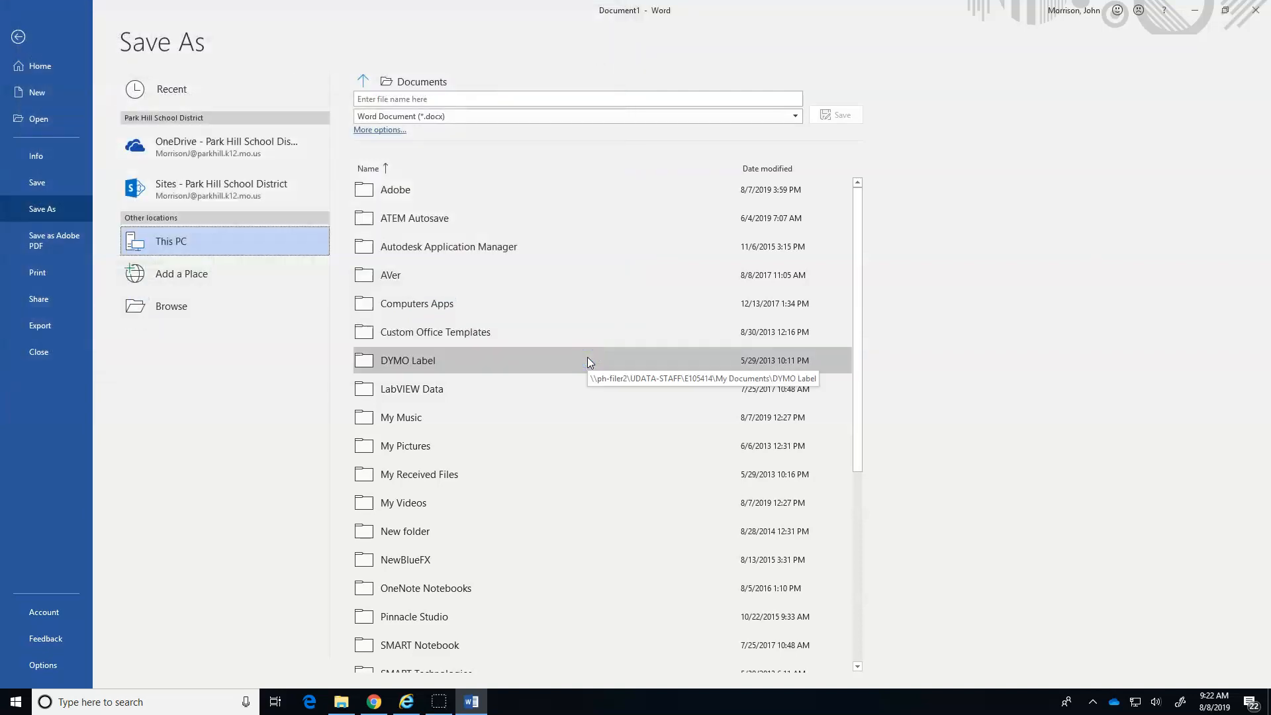
pyautogui.click(20, 37)
pyautogui.click(797, 429)
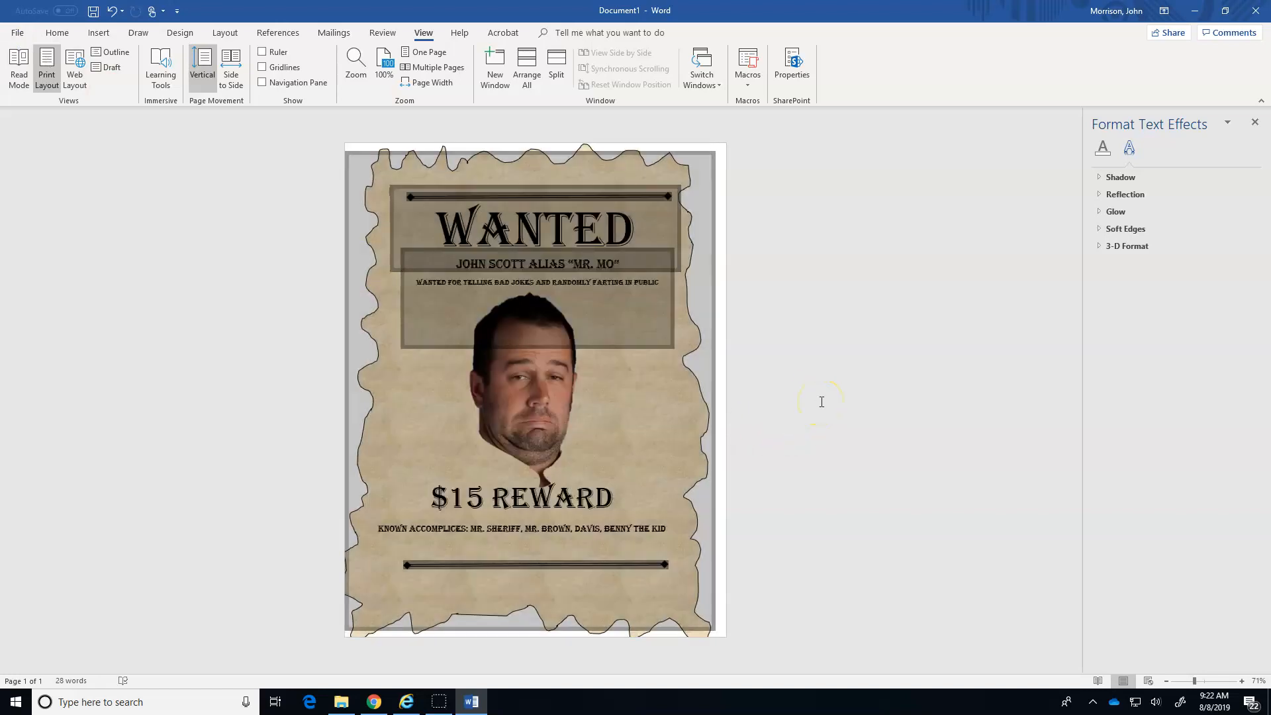